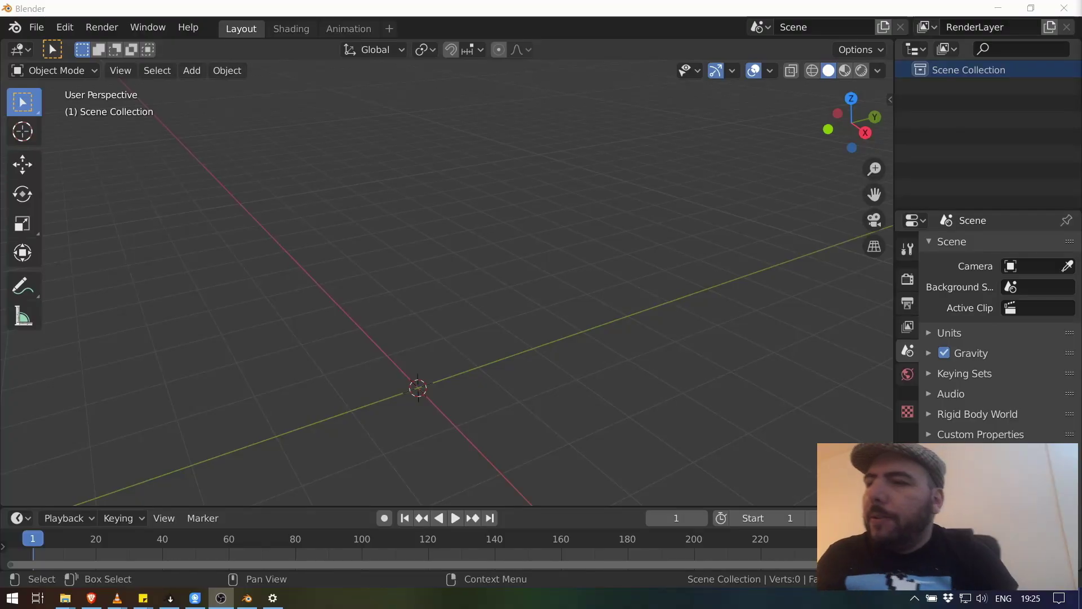
Open SkinnyPeter_001.blend from the SkinnyPeter folder in D:\Dropbox\004_lollypopman\Rigify Course.
{"action": "left_click", "coordinate": [36, 28]}
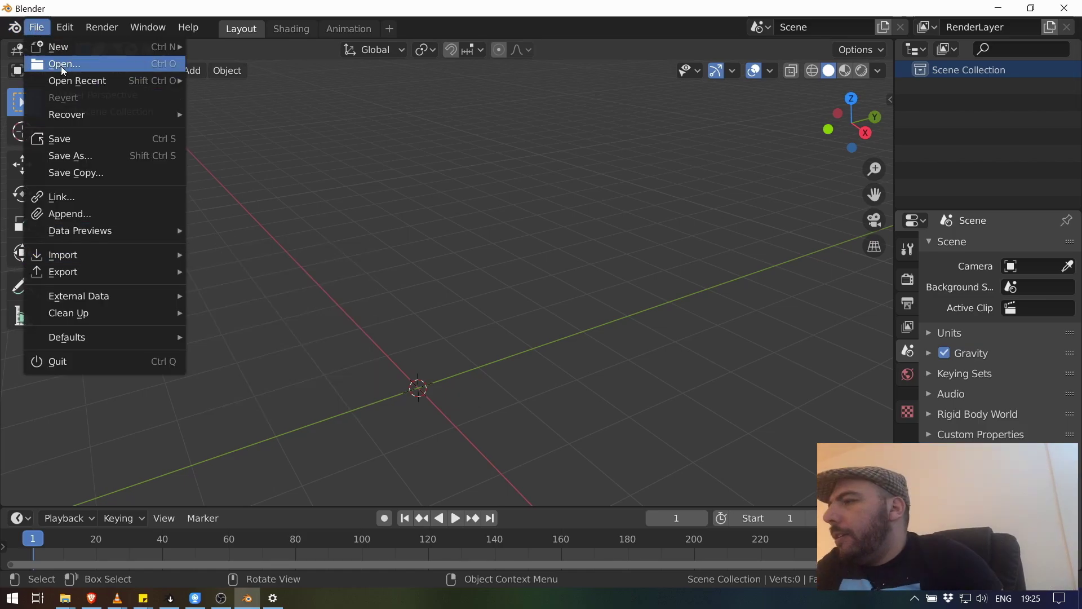
{"action": "left_click", "coordinate": [61, 64]}
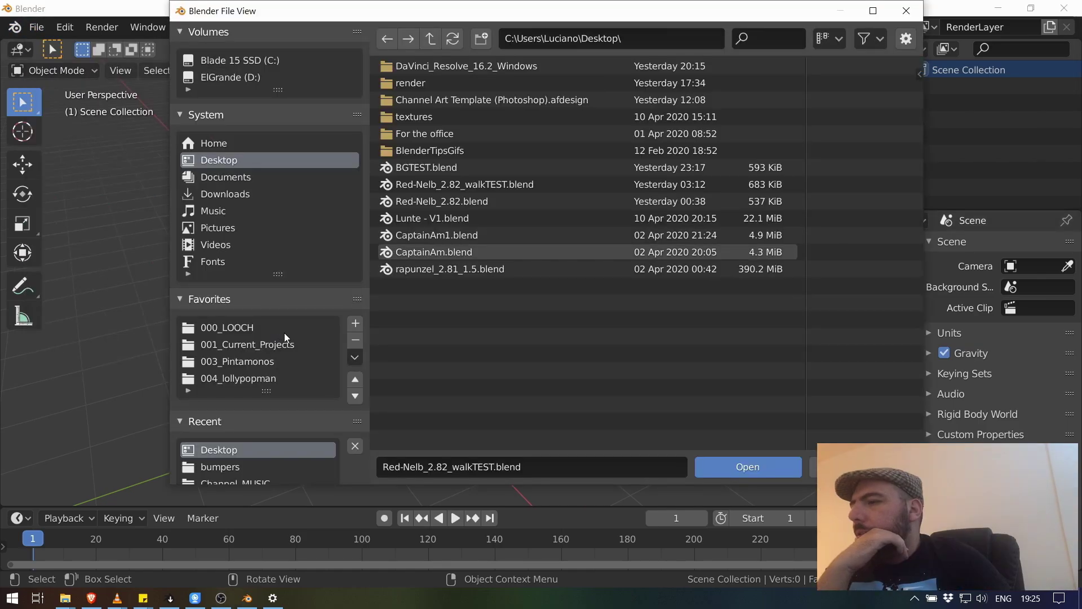
{"action": "left_click", "coordinate": [301, 344]}
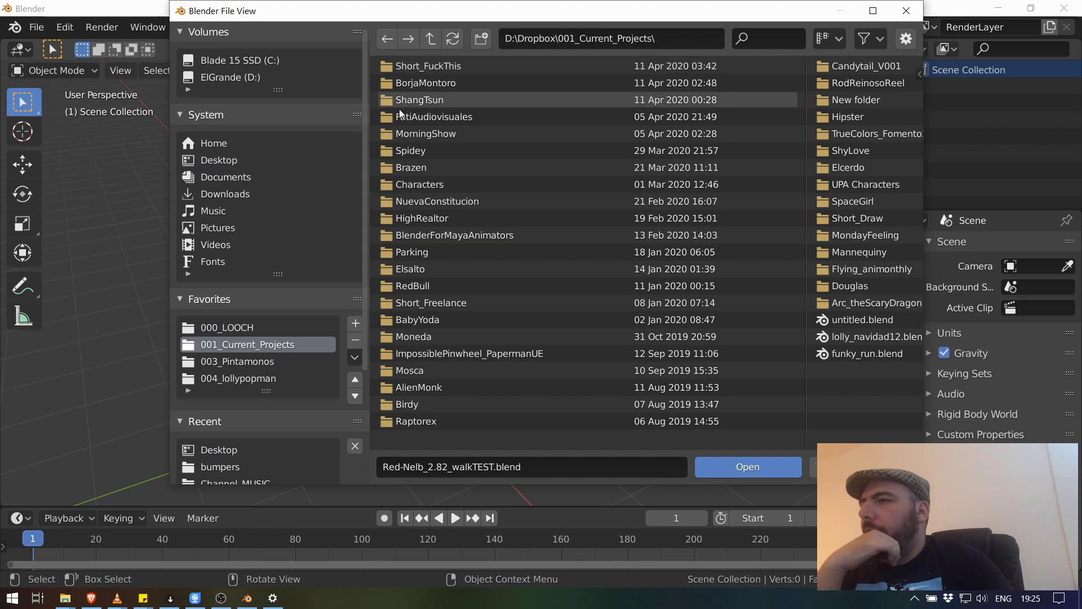
{"action": "left_click", "coordinate": [430, 38]}
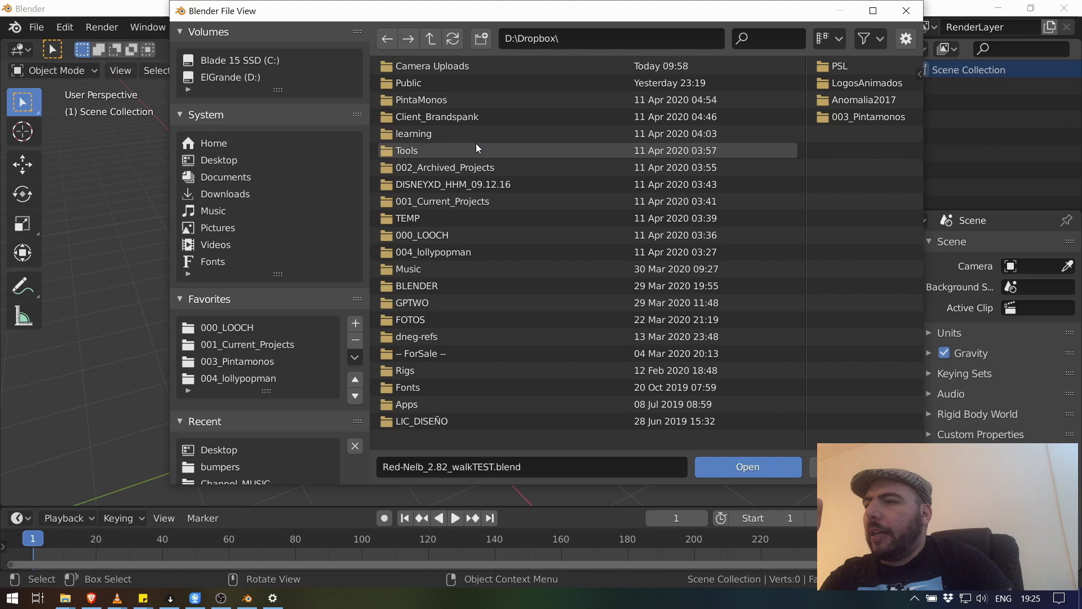
{"action": "left_click", "coordinate": [873, 42]}
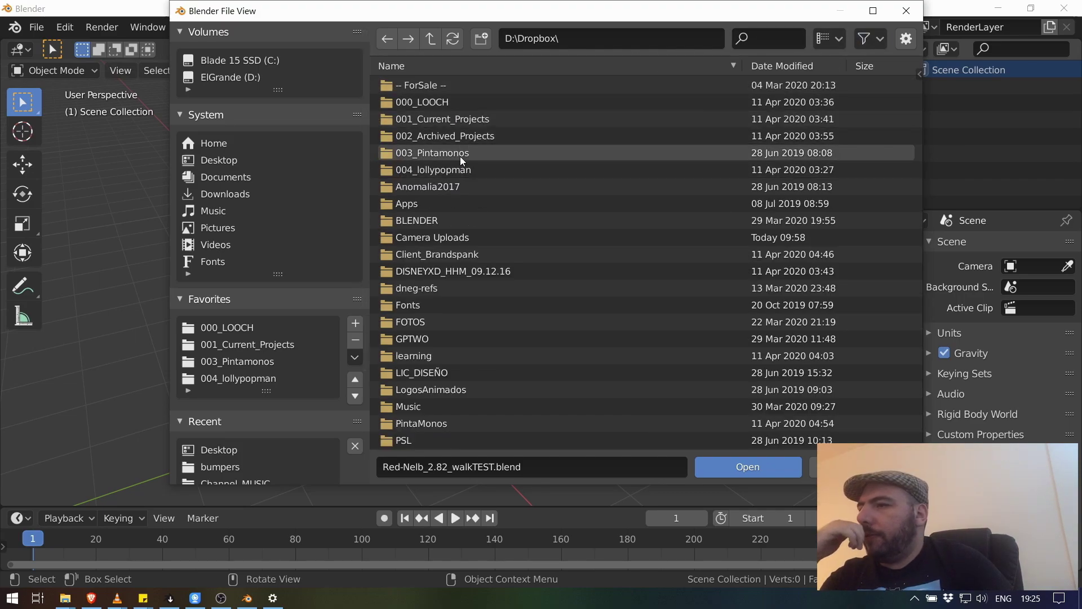
{"action": "double_click", "coordinate": [407, 171]}
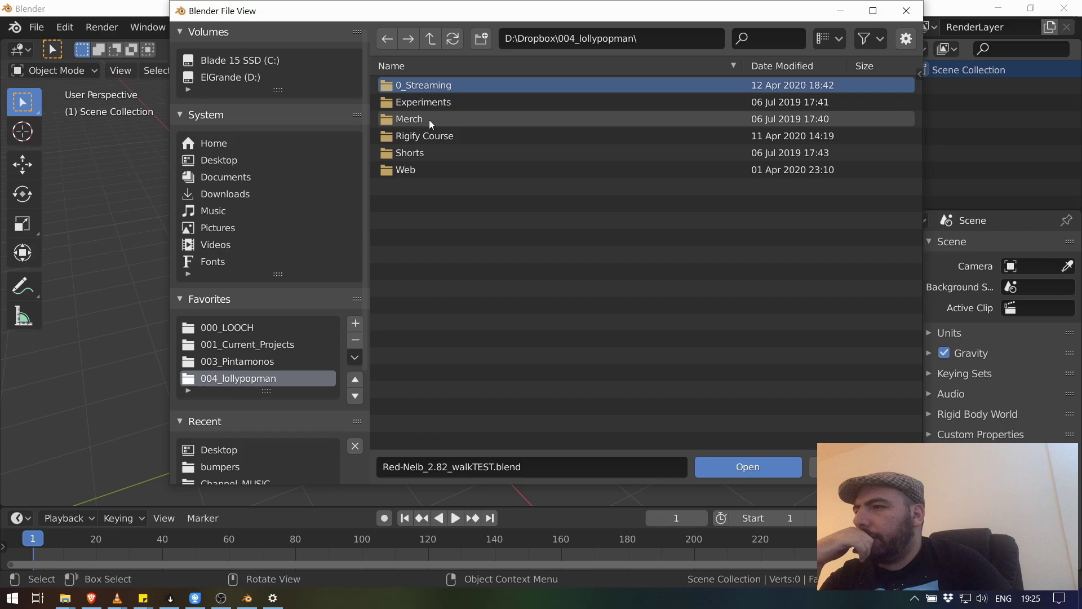
{"action": "double_click", "coordinate": [426, 139]}
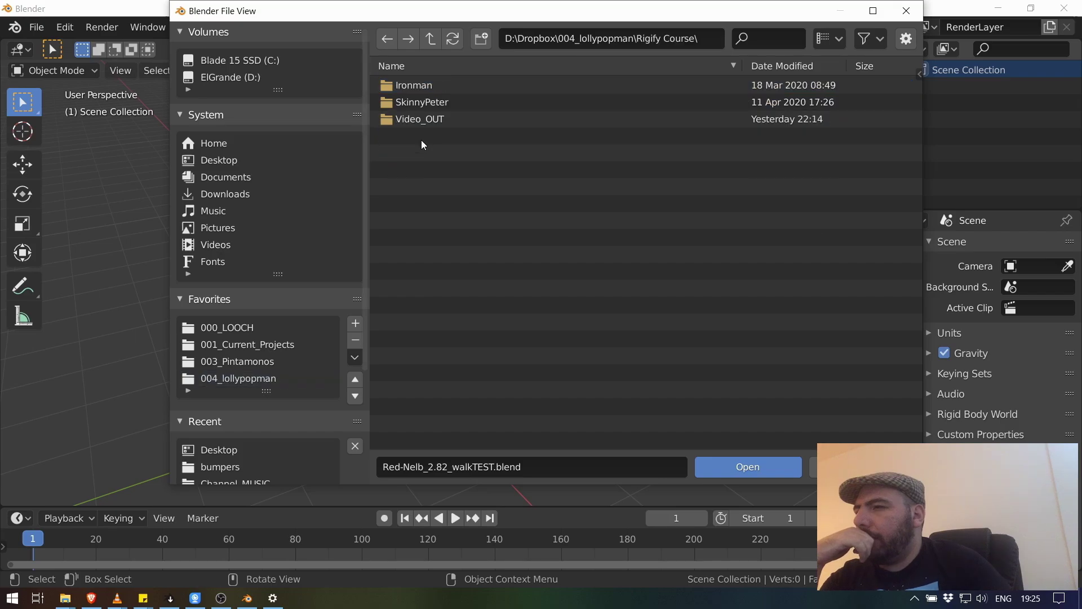
{"action": "double_click", "coordinate": [423, 105]}
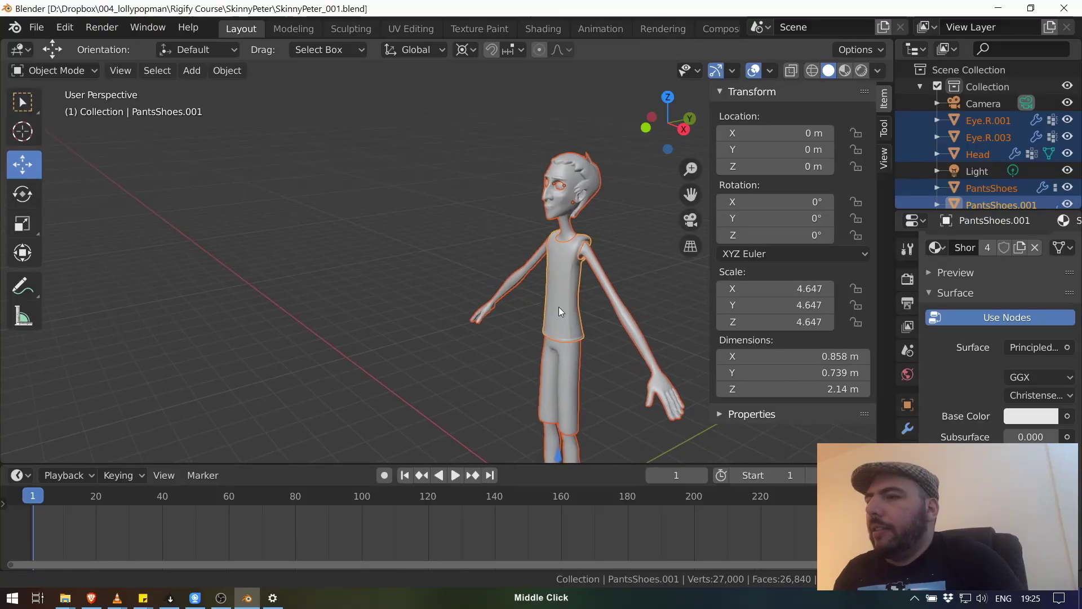
Enlarge the Outliner to fit the full object list and select the shirt mesh PantsShoes.001.
{"action": "middle_click_drag", "start_coordinate": [395, 253], "coordinate": [339, 315]}
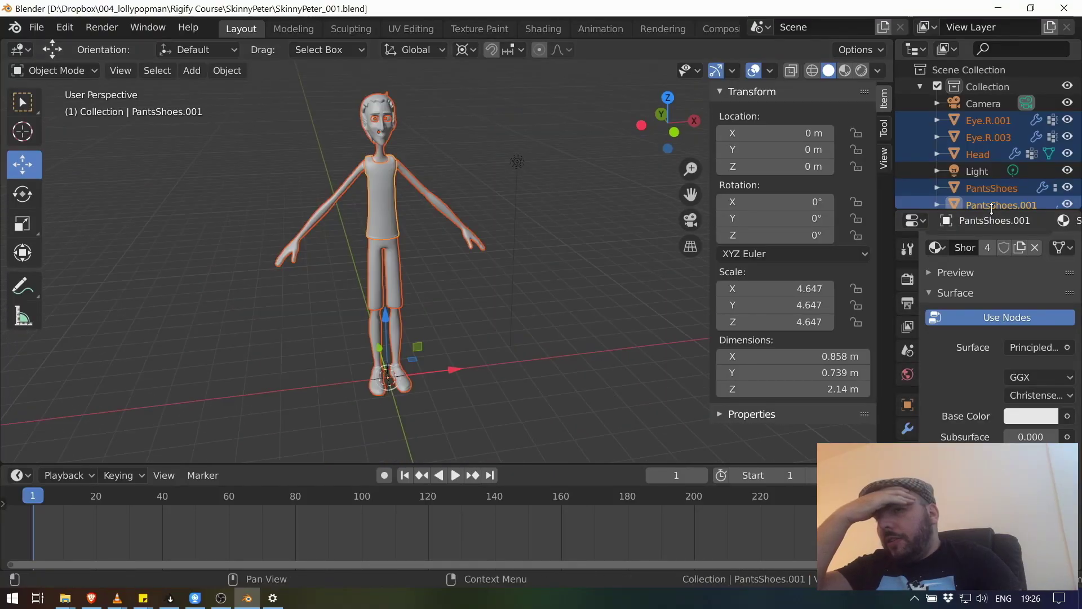
{"action": "left_click_drag", "start_coordinate": [988, 213], "coordinate": [1004, 313]}
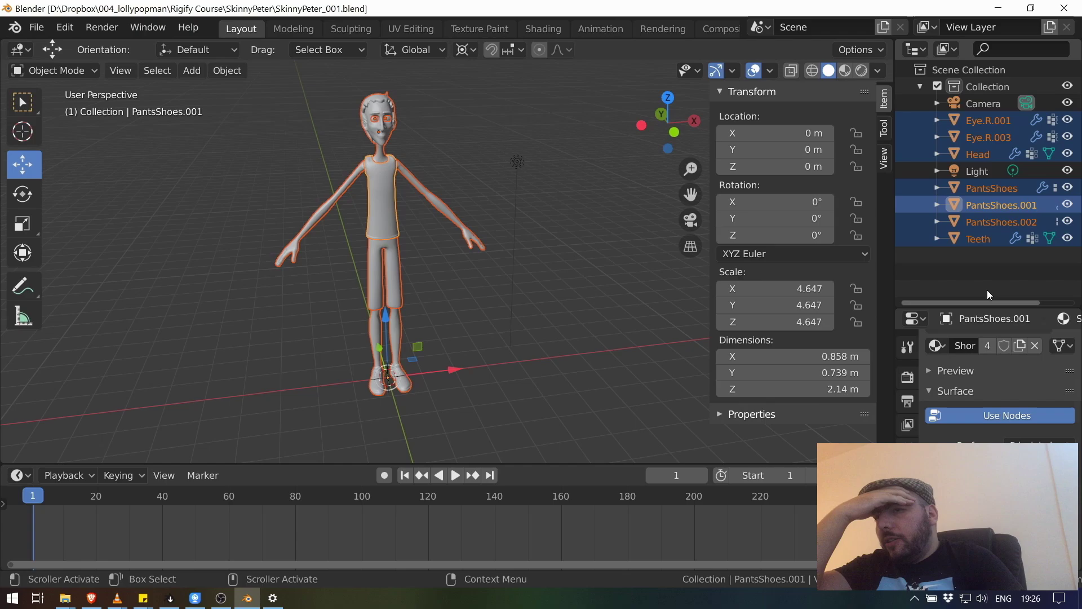
{"action": "left_click", "coordinate": [947, 257]}
{"action": "left_click", "coordinate": [1003, 206]}
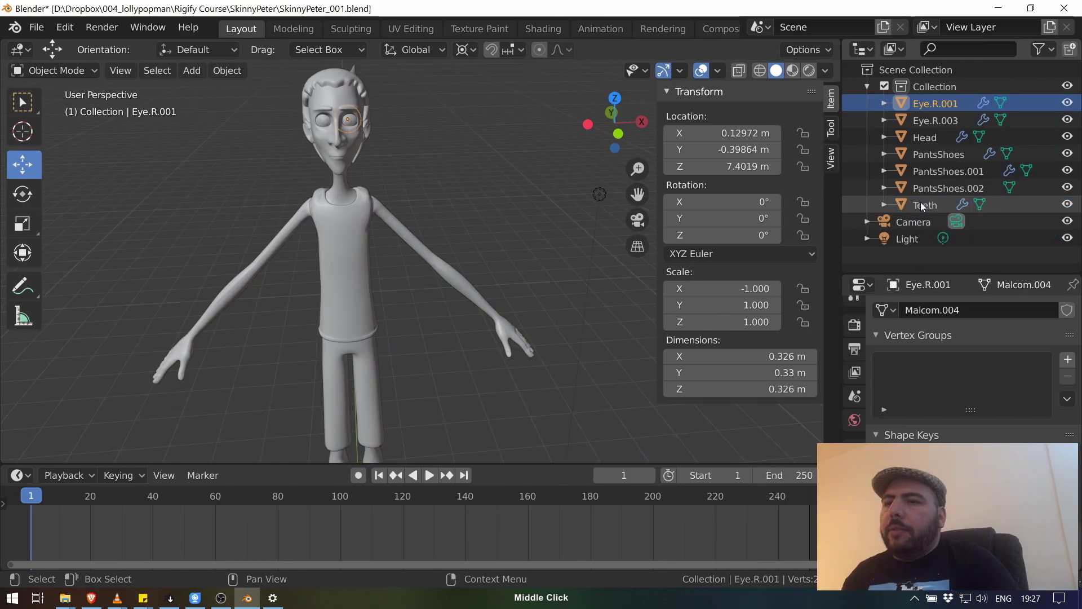
Select the Teeth object and show the head in the right orthographic view.
{"action": "left_click", "coordinate": [925, 204]}
{"action": "middle_click_drag", "start_coordinate": [255, 238], "coordinate": [417, 218]}
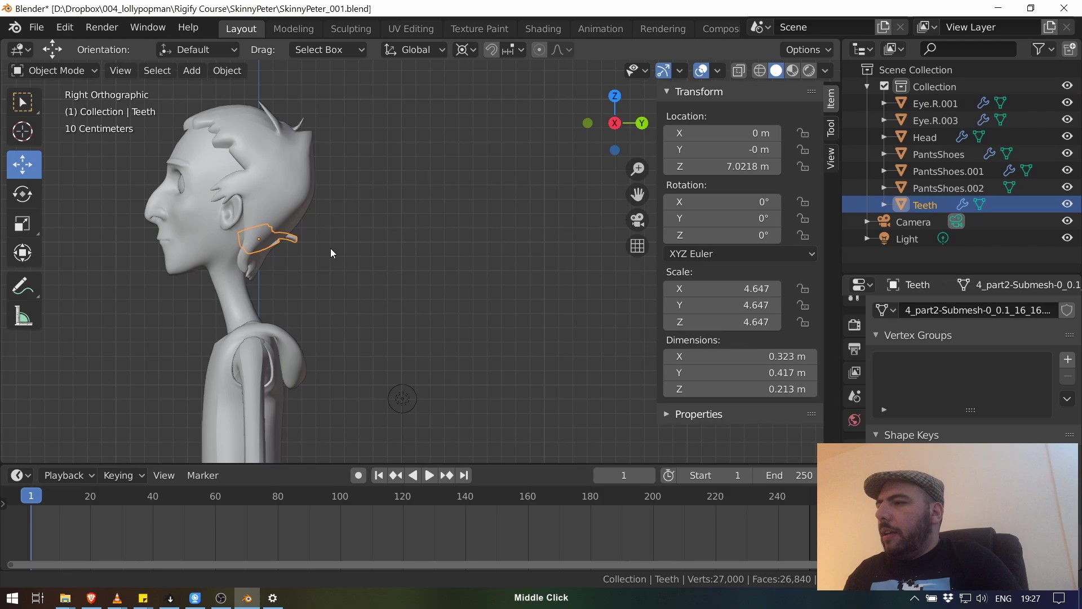
{"action": "middle_click_drag", "start_coordinate": [331, 253], "coordinate": [392, 277], "text": "shift"}
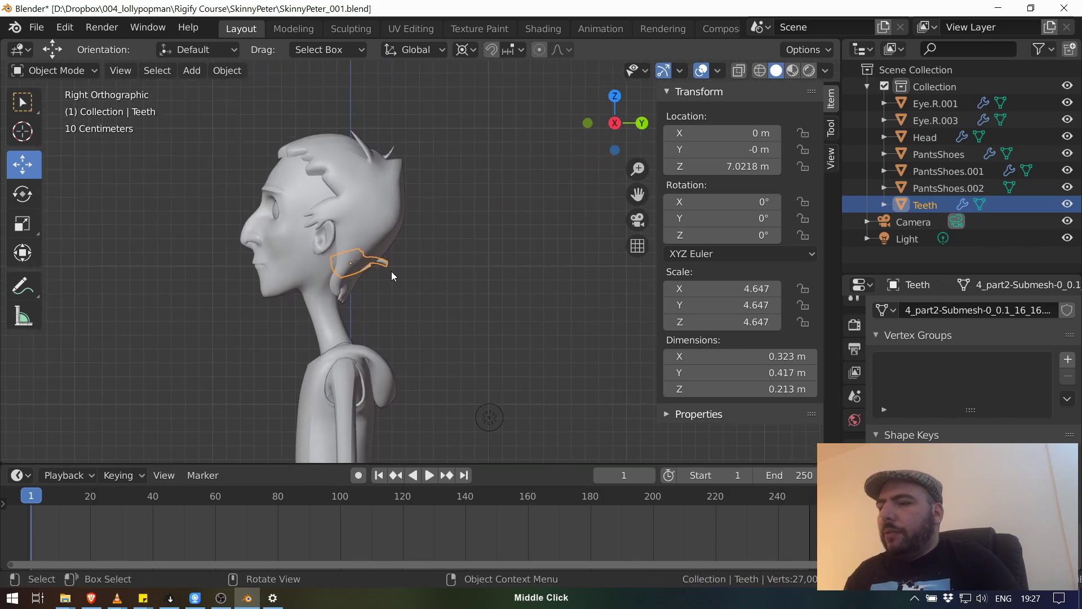
Try setting the Teeth object's Z location to 0 and undo the change.
{"action": "double_click", "coordinate": [741, 169]}
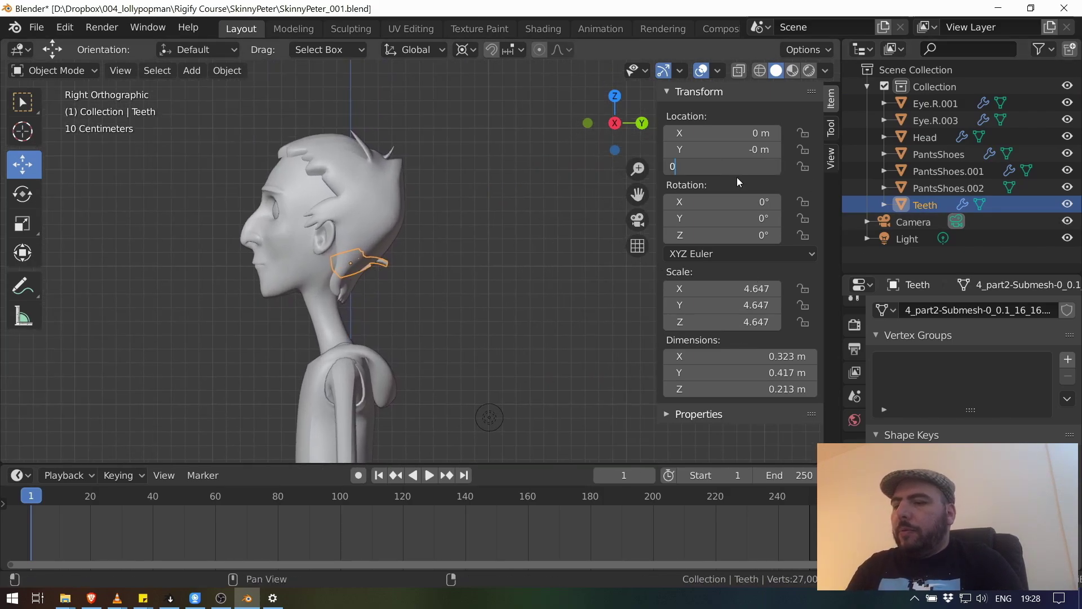
{"action": "key", "text": "Return"}
{"action": "scroll", "coordinate": [446, 282], "scroll_direction": "down", "scroll_amount": 11}
{"action": "key", "text": "ctrl+z"}
Move the Teeth object about -0.5 m along the global Y axis, forward into the mouth.
{"action": "scroll", "coordinate": [406, 321], "scroll_direction": "up", "scroll_amount": 13}
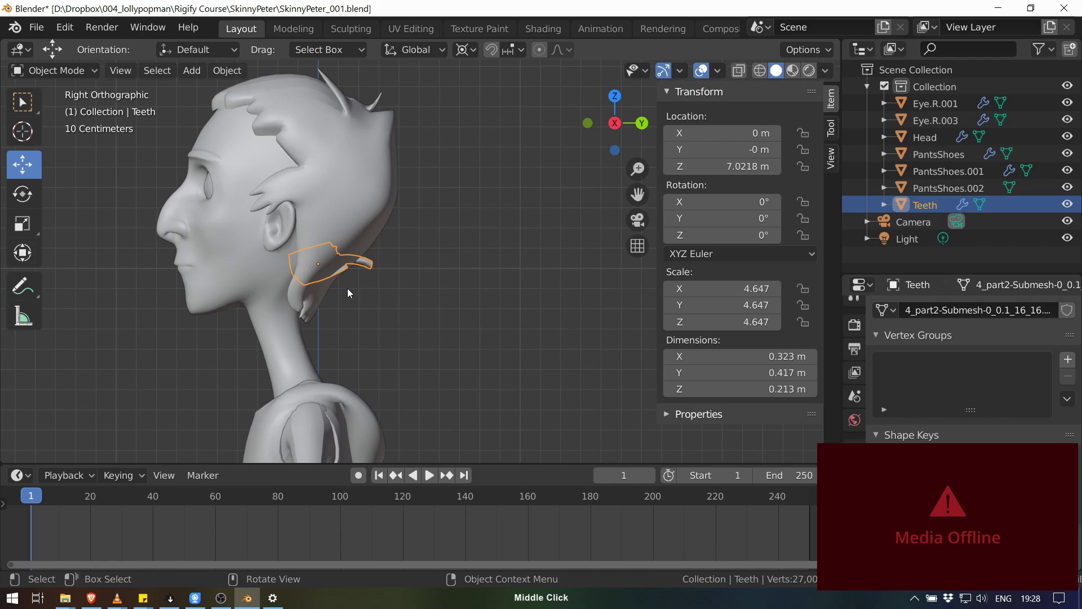
{"action": "middle_click_drag", "start_coordinate": [348, 293], "coordinate": [441, 268], "text": "shift"}
{"action": "key", "text": "g"}
{"action": "key", "text": "y"}
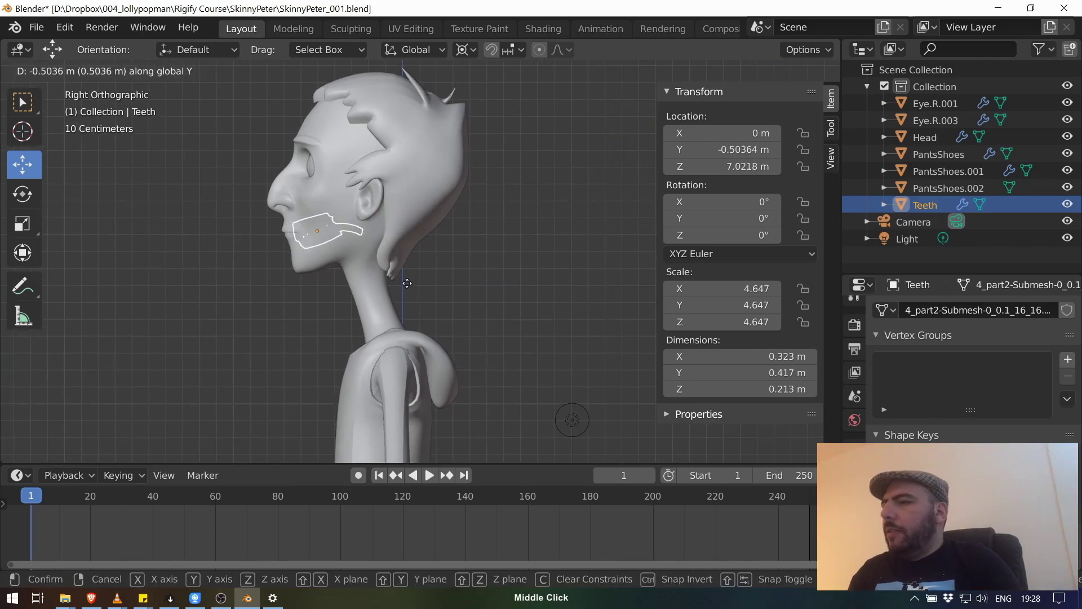
{"action": "left_click", "coordinate": [407, 291]}
Fine-tune the Teeth object's fit behind the lips, shifting it to about -0.51 m in Y and slightly along Z.
{"action": "middle_click_drag", "start_coordinate": [197, 345], "coordinate": [338, 266], "text": "ctrl"}
{"action": "middle_click_drag", "start_coordinate": [79, 314], "coordinate": [237, 304], "text": "shift"}
{"action": "middle_click_drag", "start_coordinate": [598, 301], "coordinate": [248, 346], "text": "shift"}
{"action": "key", "text": "g"}
{"action": "key", "text": "y"}
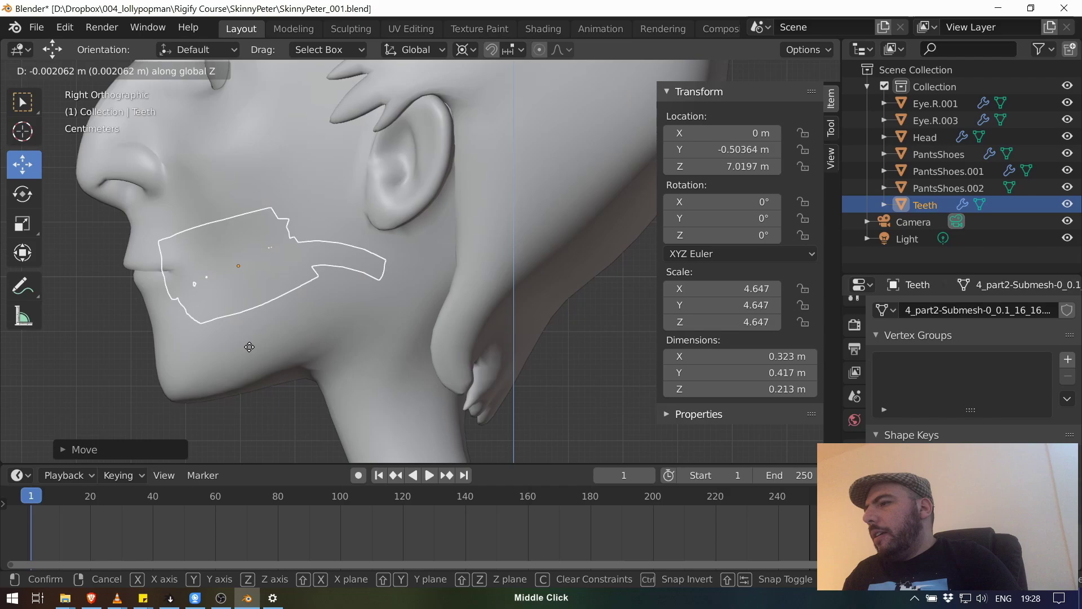
{"action": "left_click", "coordinate": [287, 350]}
{"action": "key", "text": "g"}
{"action": "key", "text": "z"}
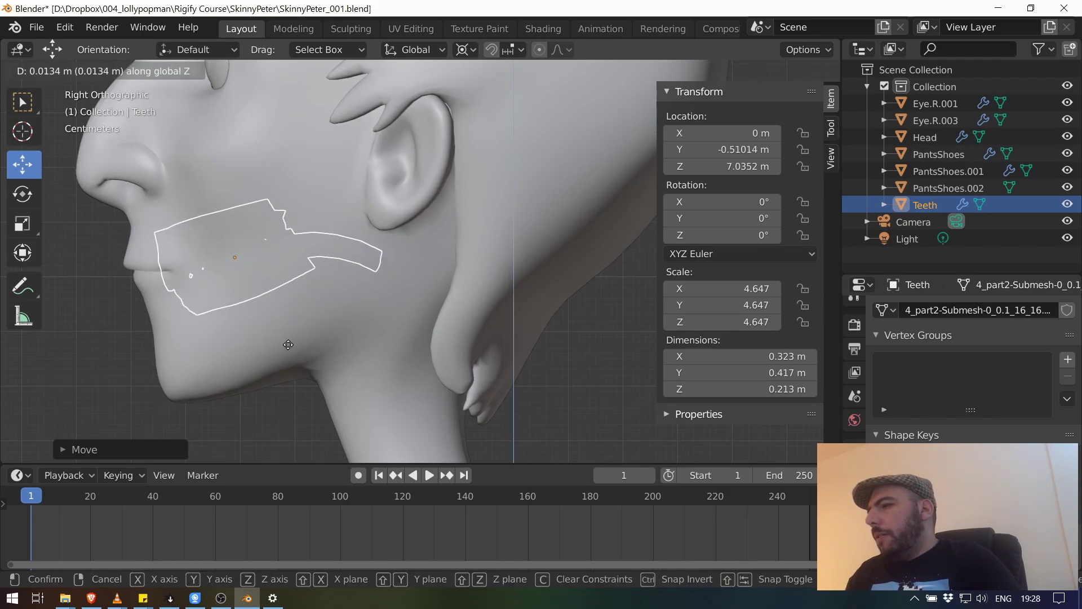
{"action": "left_click", "coordinate": [299, 350]}
Check the eye object Eye.R.001 in the front view and rename it Eye.L.
{"action": "left_click", "coordinate": [931, 105]}
{"action": "middle_click_drag", "start_coordinate": [248, 293], "coordinate": [311, 439], "text": "shift"}
{"action": "key", "text": "KP_1"}
{"action": "middle_click_drag", "start_coordinate": [570, 300], "coordinate": [248, 316], "text": "shift"}
{"action": "middle_click_drag", "start_coordinate": [446, 307], "coordinate": [275, 312], "text": "shift"}
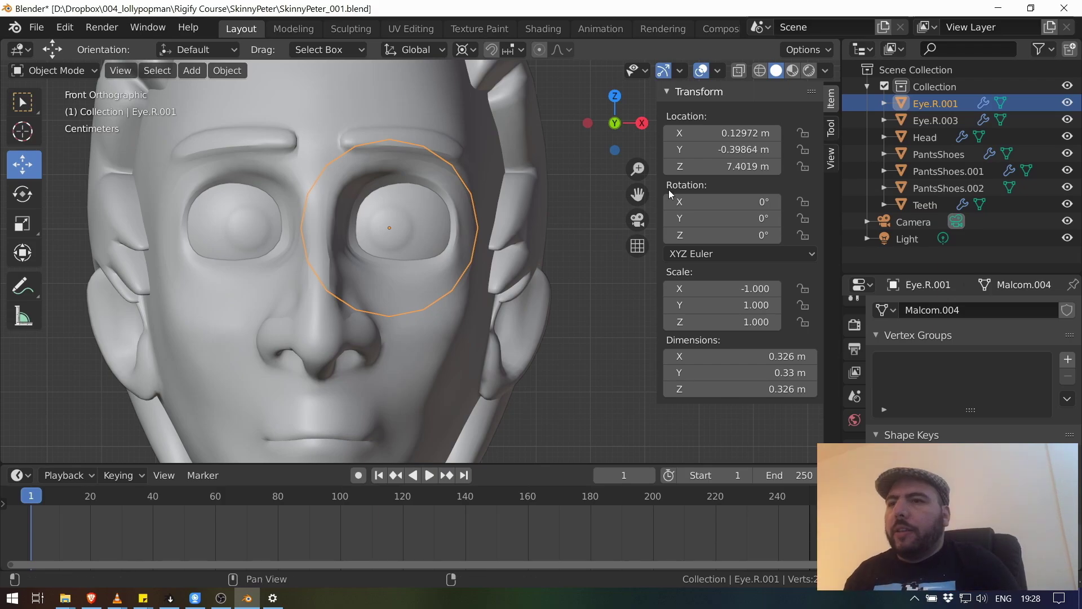
{"action": "double_click", "coordinate": [935, 103]}
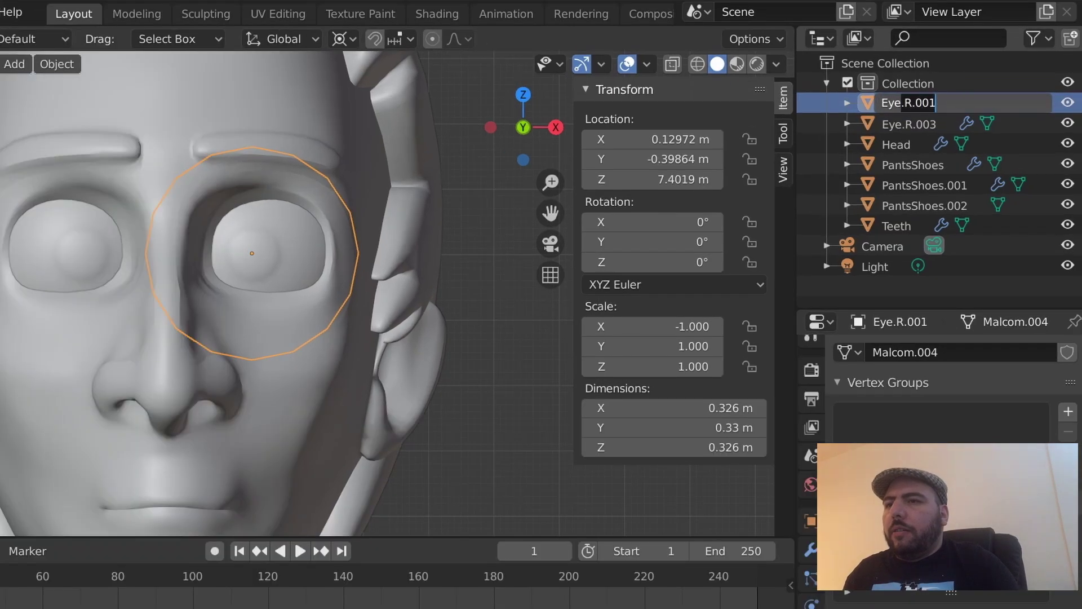
{"action": "type", "text": ".L"}
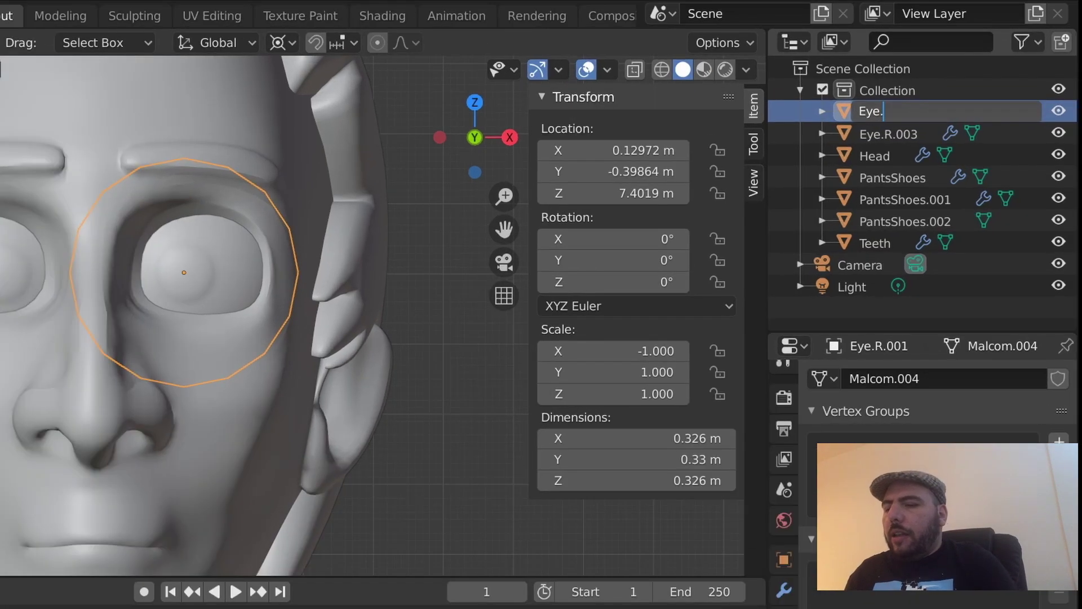
{"action": "key", "text": "Return"}
Rename the other eye object, Eye.R.003, as Eye.R.
{"action": "double_click", "coordinate": [921, 124]}
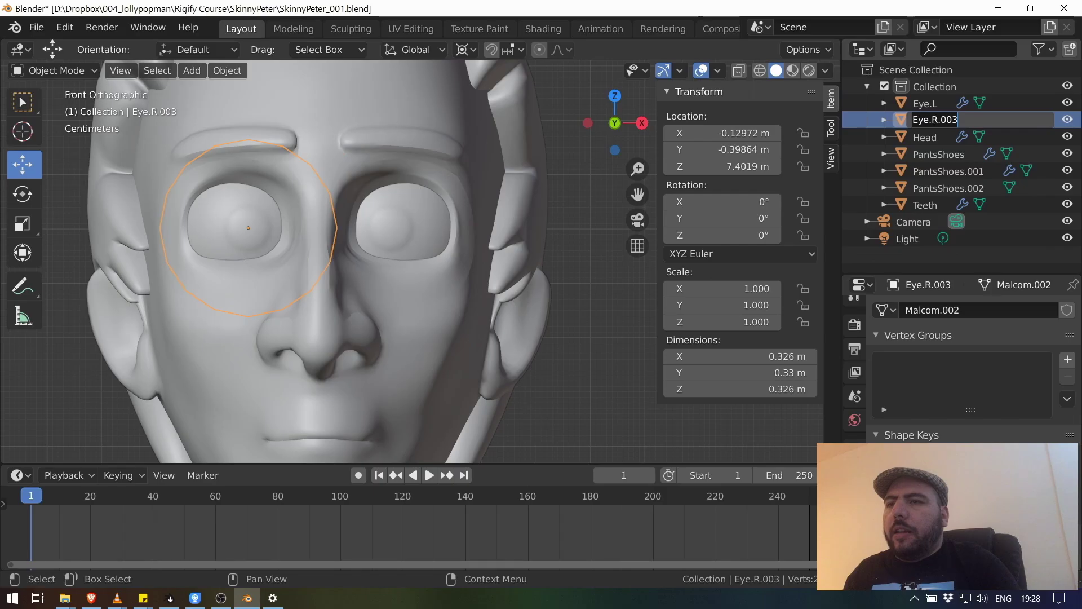
{"action": "left_click_drag", "start_coordinate": [914, 124], "coordinate": [1026, 124]}
{"action": "key", "text": "BackSpace"}
{"action": "key", "text": "Return"}
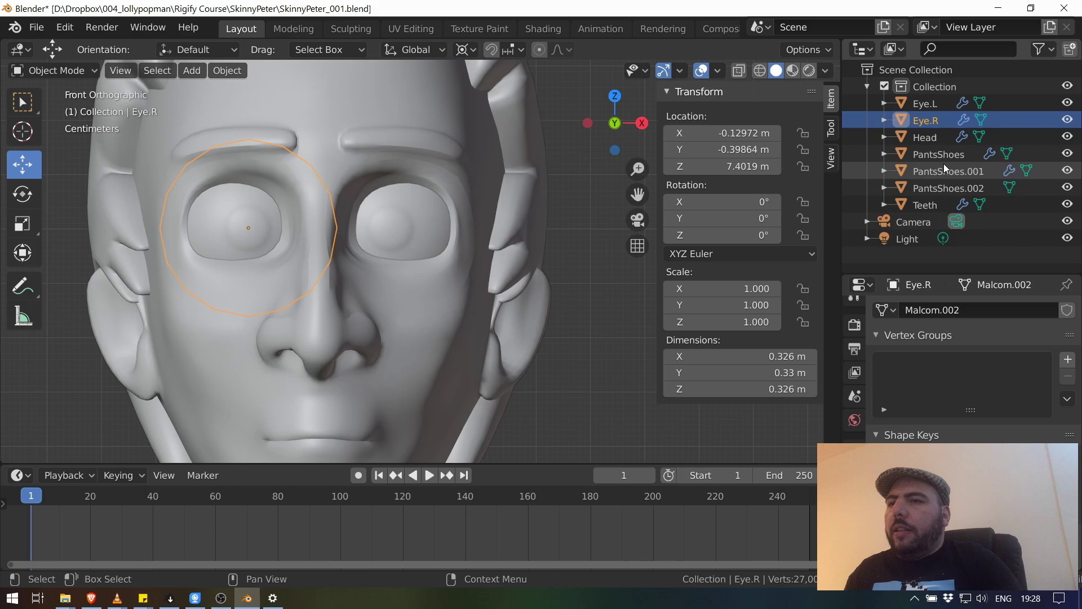
Rename the legs and shoes mesh PantsShoes as LegsShoes.
{"action": "left_click", "coordinate": [897, 232]}
{"action": "left_click", "coordinate": [870, 213]}
{"action": "scroll", "coordinate": [193, 367], "scroll_direction": "down", "scroll_amount": 5}
{"action": "middle_click_drag", "start_coordinate": [466, 342], "coordinate": [491, 188], "text": "shift"}
{"action": "scroll", "coordinate": [489, 188], "scroll_direction": "down", "scroll_amount": 5}
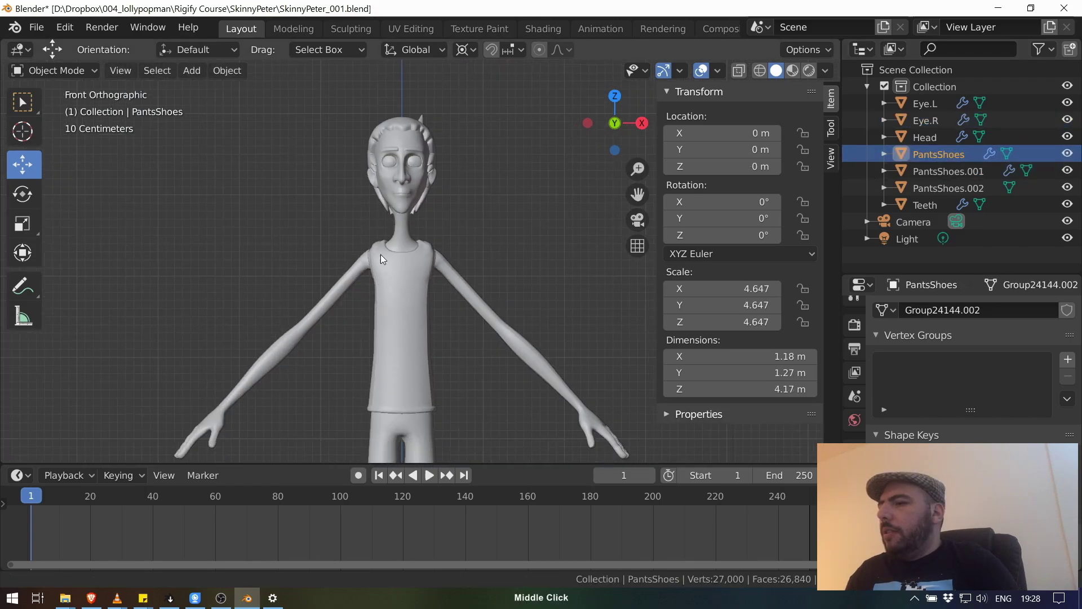
{"action": "double_click", "coordinate": [938, 154]}
{"action": "type", "text": "Leg"}
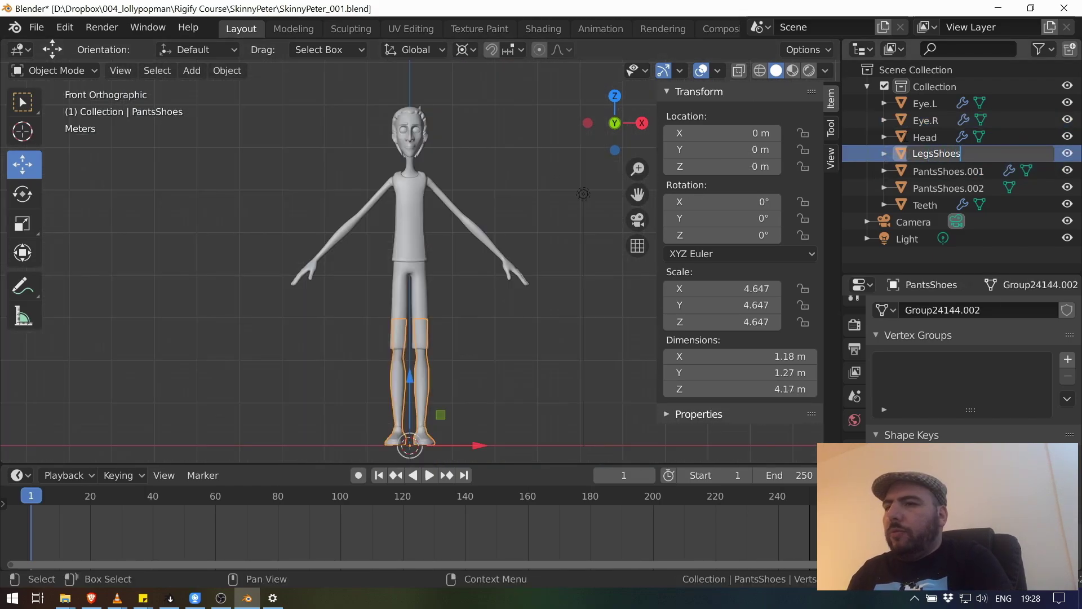
{"action": "key", "text": "Return"}
Rename the shirt mesh PantsShoes.001 as Tshirt and the trousers mesh PantsShoes.002 as Shorts.
{"action": "double_click", "coordinate": [931, 171]}
{"action": "type", "text": "Tshirt"}
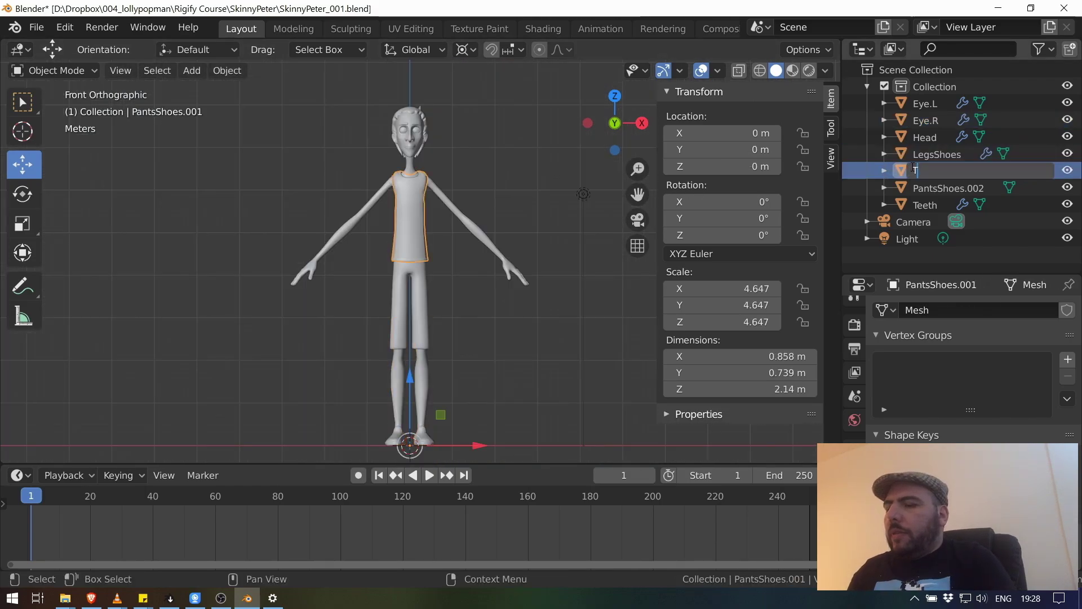
{"action": "key", "text": "Return"}
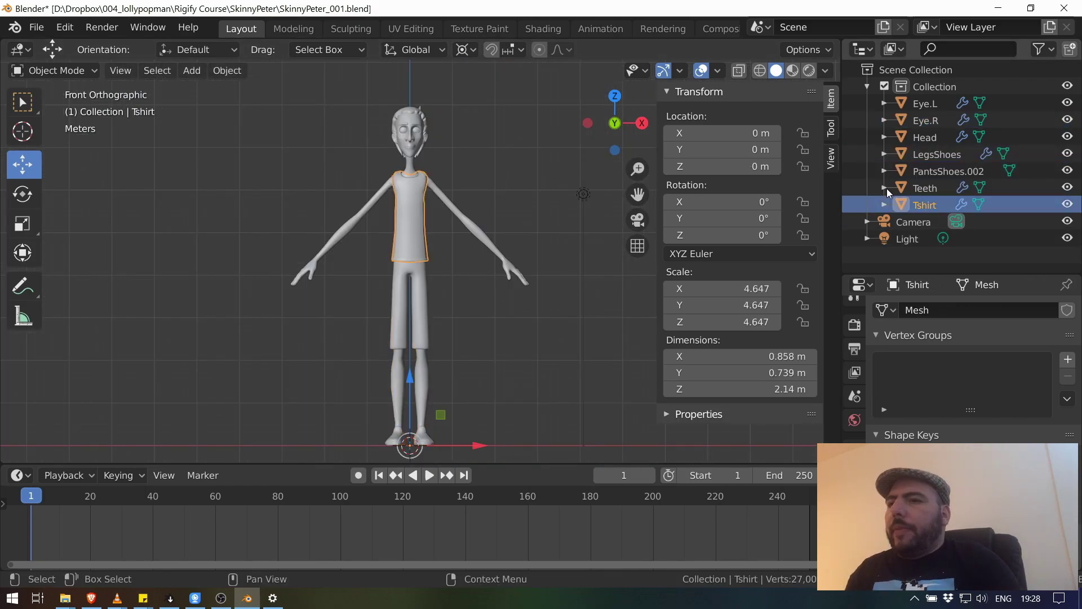
{"action": "double_click", "coordinate": [930, 172]}
{"action": "type", "text": "S"}
{"action": "type", "text": "horts"}
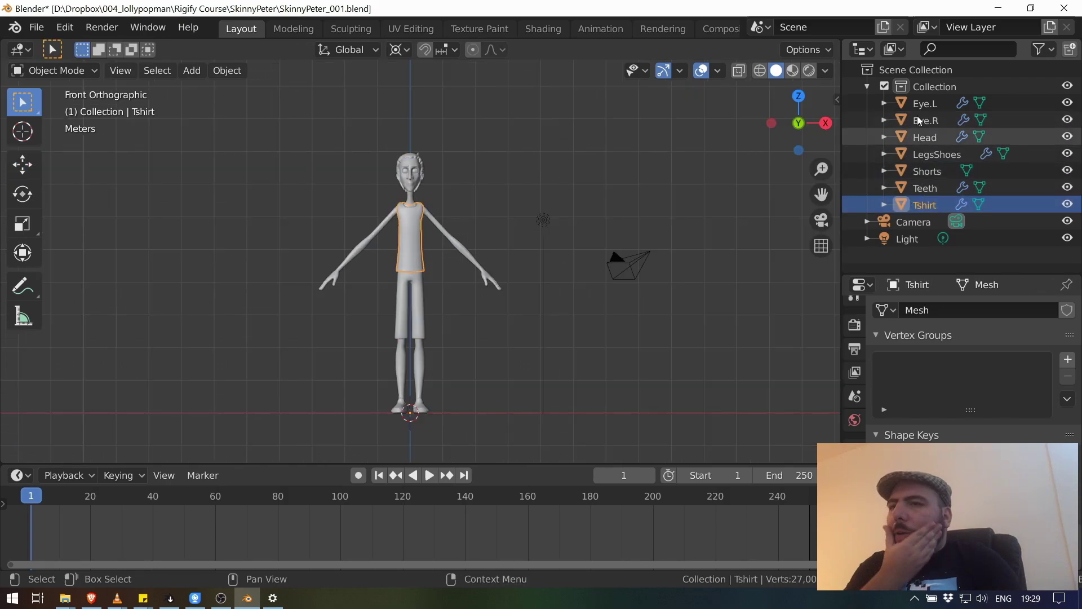
Rename the collection holding the character meshes as Skinny Peter.
{"action": "double_click", "coordinate": [933, 87]}
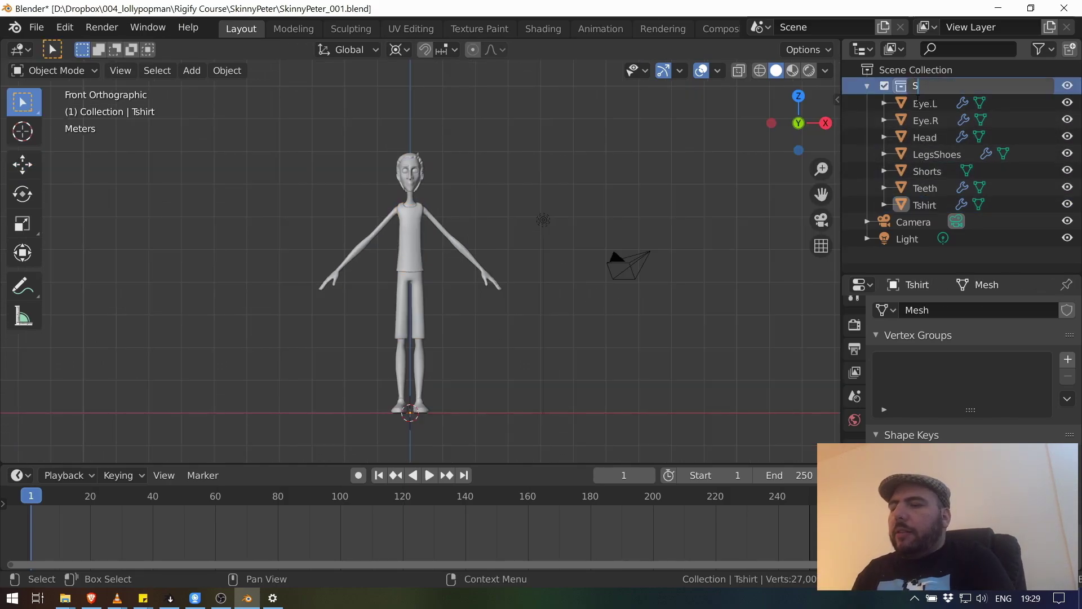
{"action": "type", "text": "Skinny Peter"}
{"action": "key", "text": "Return"}
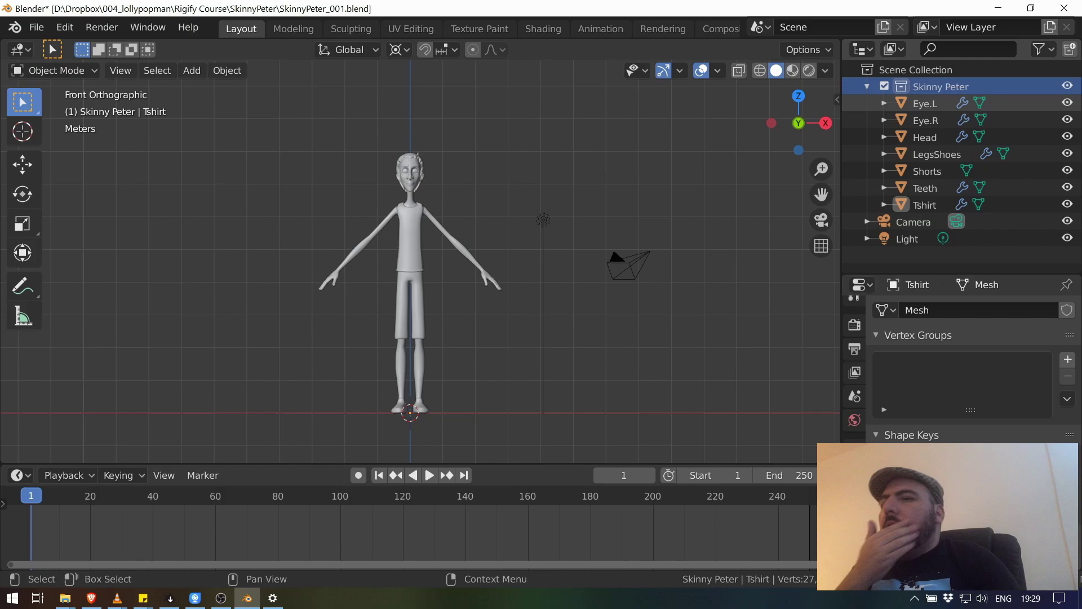
Select the Camera and Light objects and move them to the Scene Collection.
{"action": "left_click", "coordinate": [910, 221]}
{"action": "left_click", "coordinate": [909, 236], "text": "shift"}
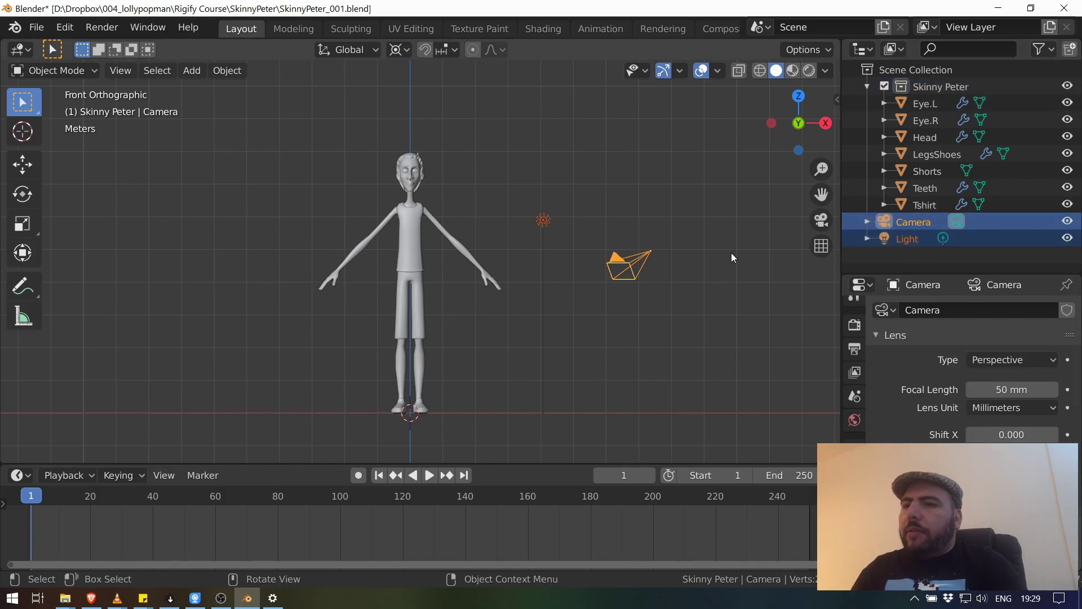
{"action": "key", "text": "m"}
{"action": "key", "text": "Escape"}
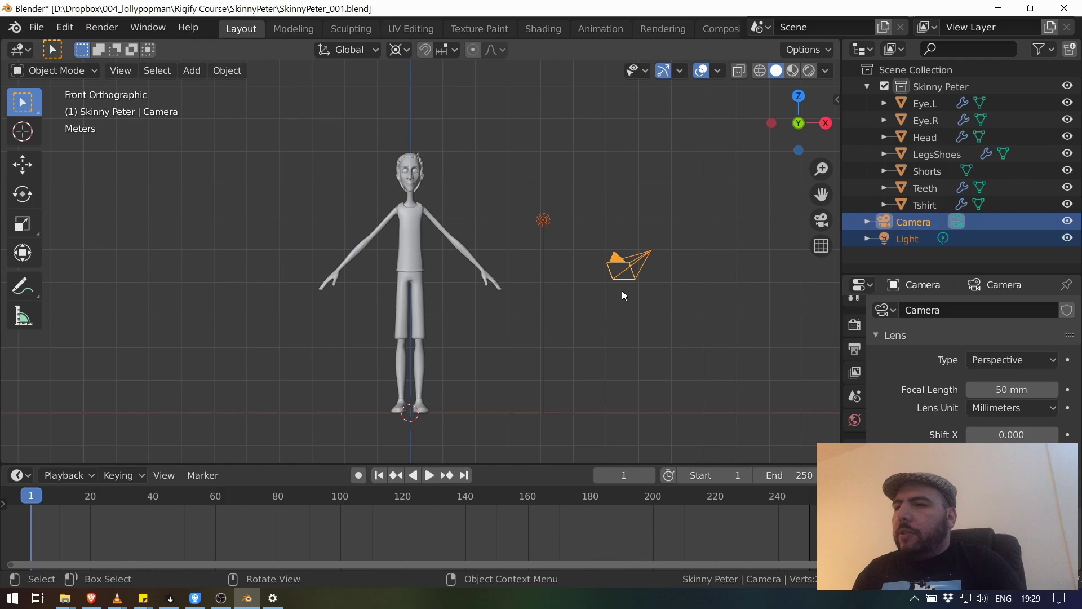
{"action": "key", "text": "m"}
{"action": "left_click", "coordinate": [648, 336]}
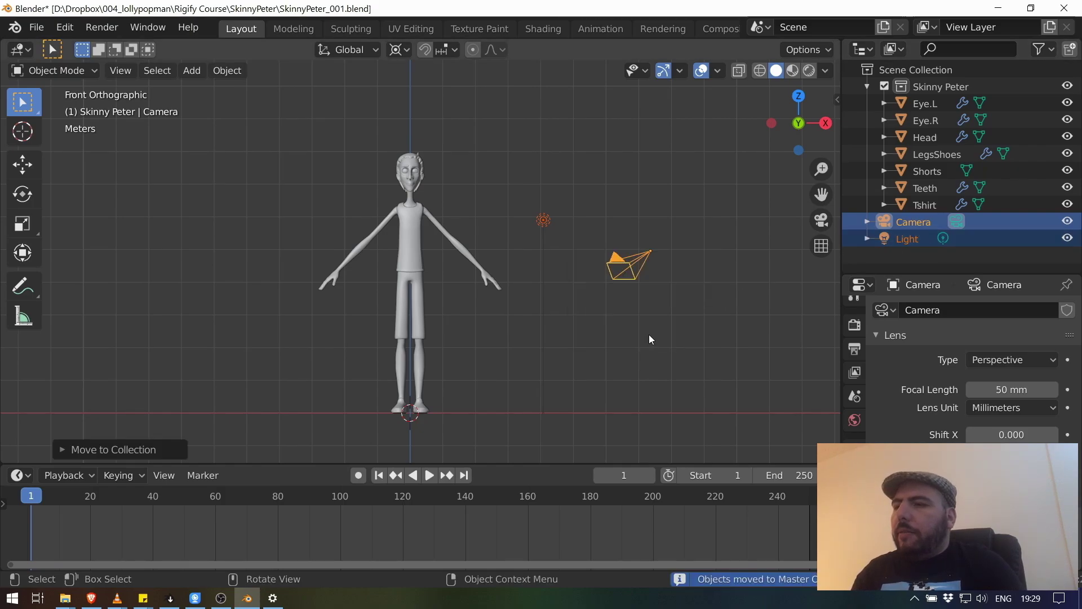
{"action": "key", "text": "m"}
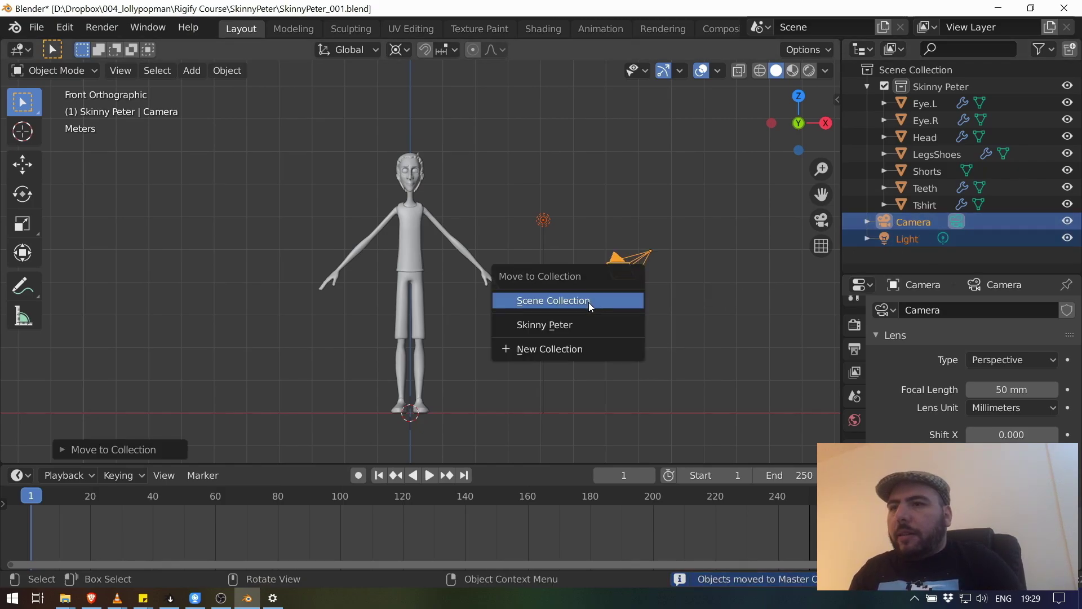
{"action": "left_click", "coordinate": [590, 302]}
Move the selected camera and light into a new collection named Cinematography.
{"action": "key", "text": "m"}
{"action": "key", "text": "m"}
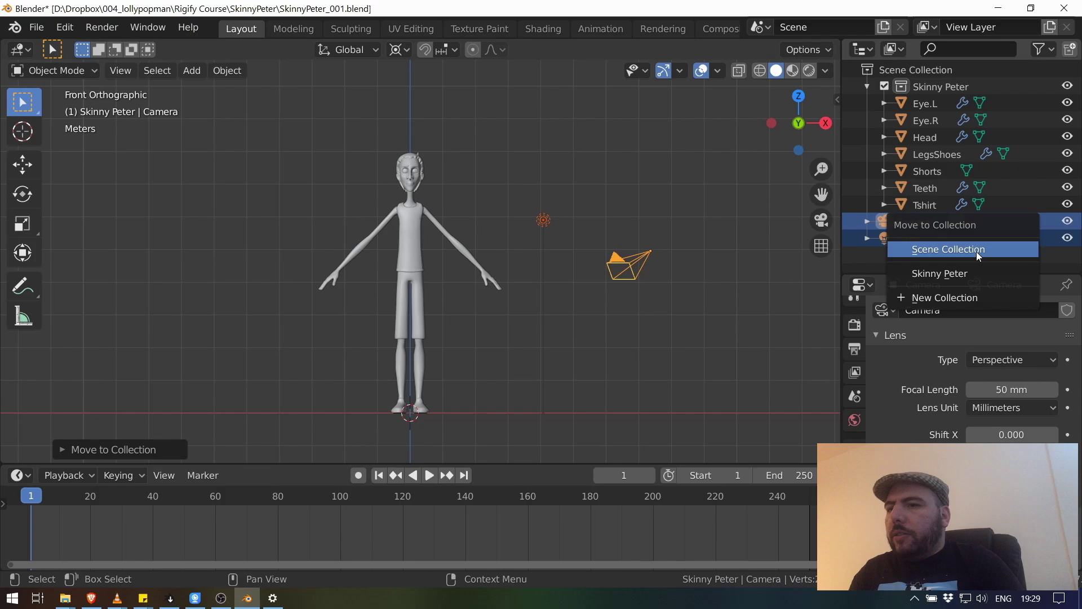
{"action": "left_click", "coordinate": [966, 296]}
{"action": "key", "text": "BackSpace"}
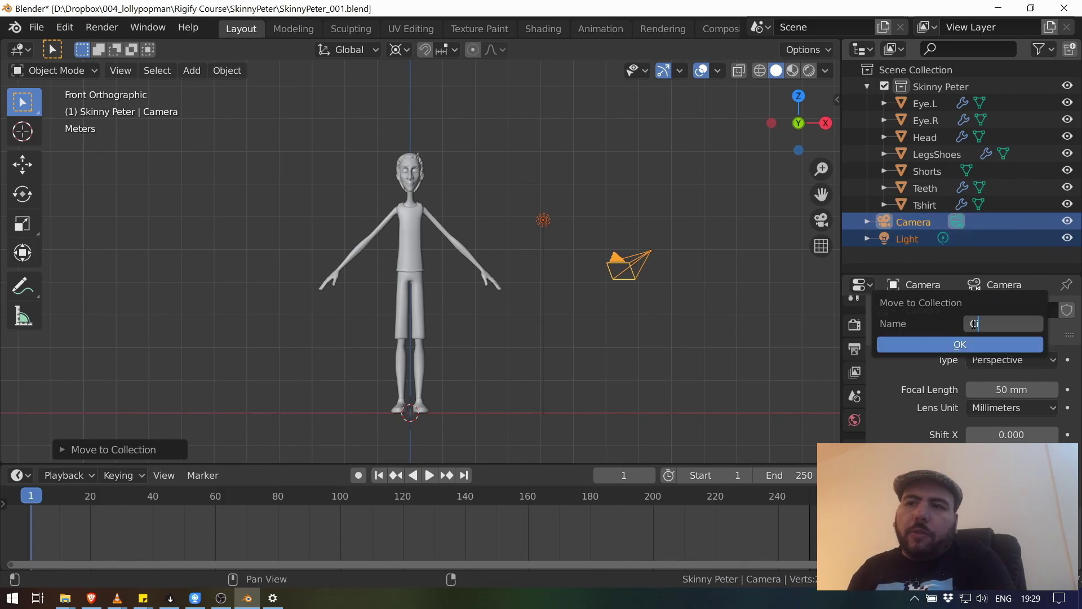
{"action": "type", "text": "Cin"}
{"action": "type", "text": "ematography"}
{"action": "key", "text": "Return"}
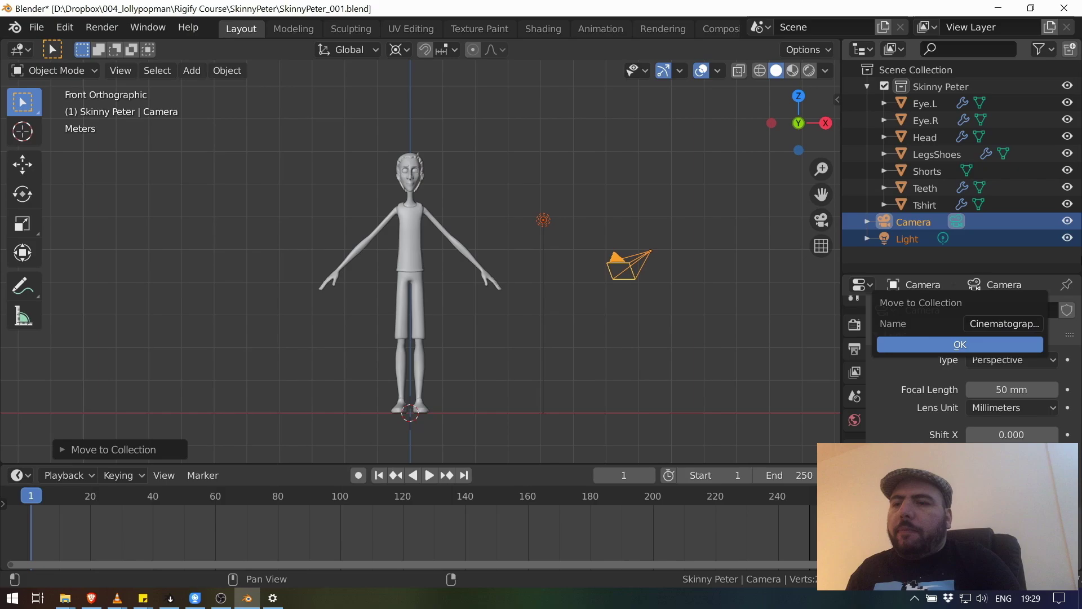
{"action": "left_click", "coordinate": [992, 343]}
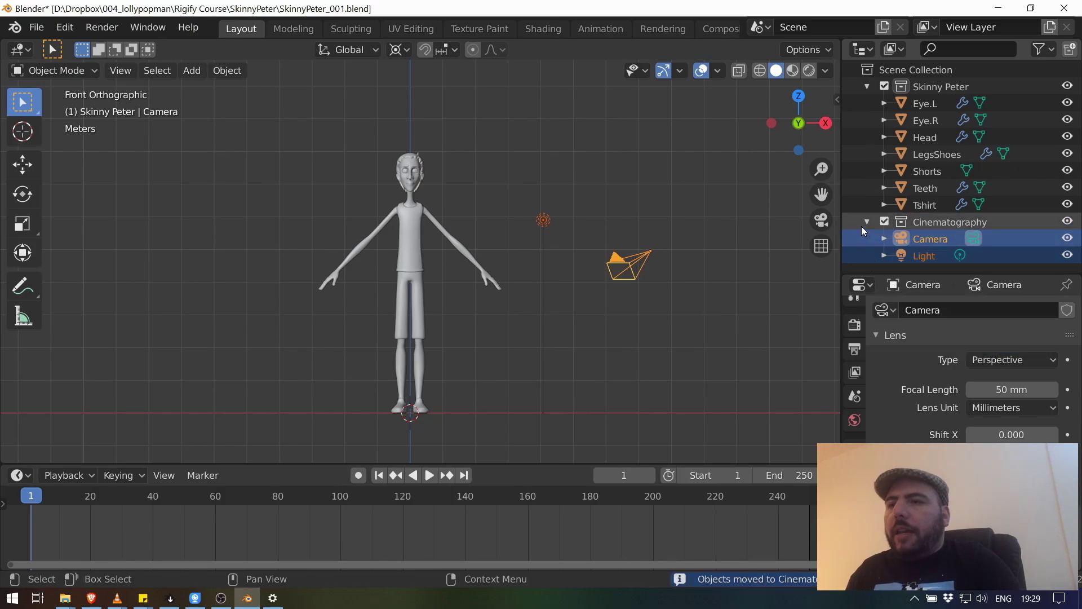
Collapse the Cinematography collection and exclude it from the view layer.
{"action": "left_click", "coordinate": [867, 222]}
{"action": "left_click", "coordinate": [969, 261]}
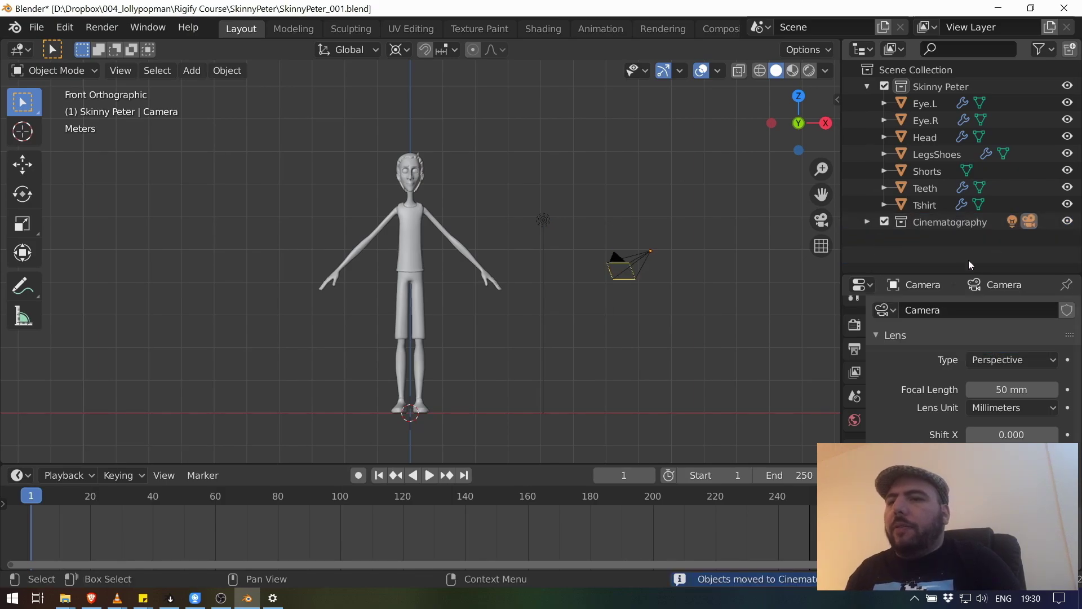
{"action": "left_click", "coordinate": [884, 223]}
{"action": "left_click", "coordinate": [919, 224]}
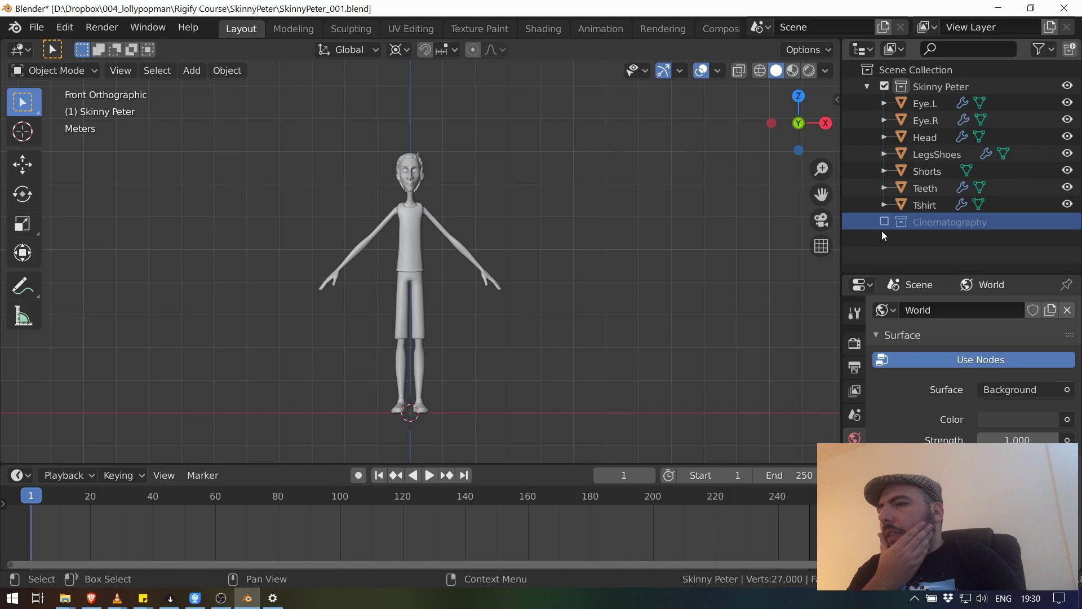
{"action": "left_click", "coordinate": [887, 222]}
{"action": "left_click", "coordinate": [885, 223]}
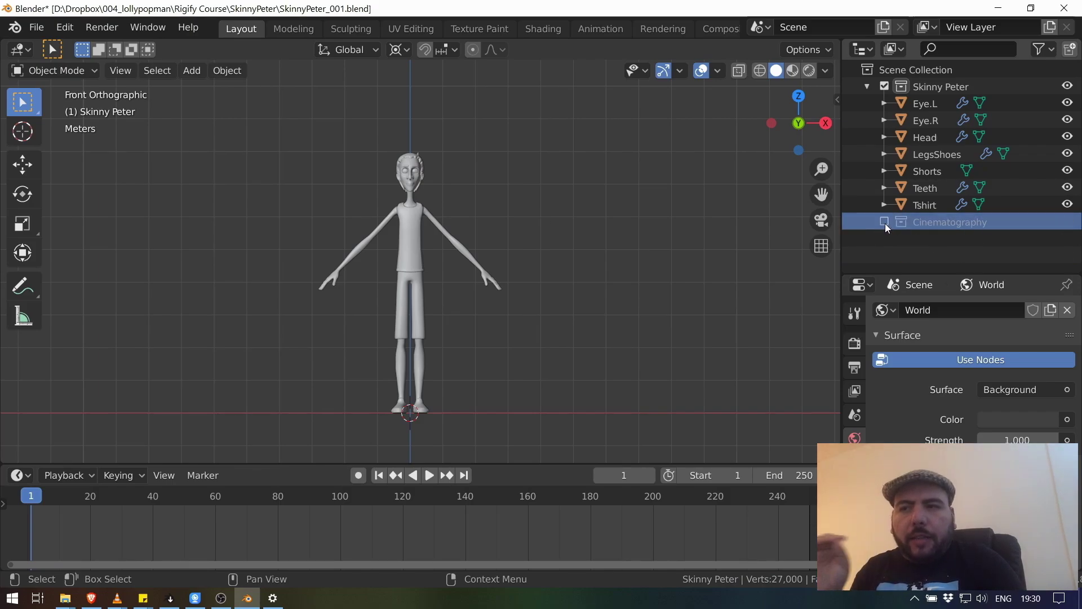
Include the Cinematography collection in the view layer again and check the scene through its camera before returning to the front view.
{"action": "left_click", "coordinate": [884, 223]}
{"action": "key", "text": "KP_0"}
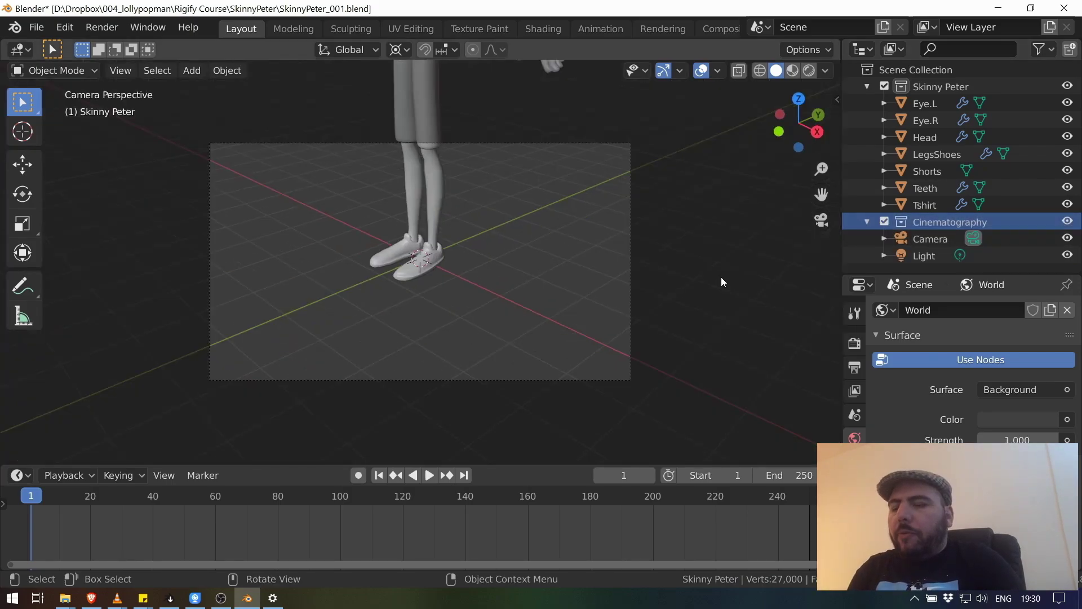
{"action": "key", "text": "KP_0"}
{"action": "middle_click_drag", "start_coordinate": [671, 256], "coordinate": [675, 251], "text": "shift"}
{"action": "middle_click_drag", "start_coordinate": [605, 310], "coordinate": [647, 248], "text": "ctrl"}
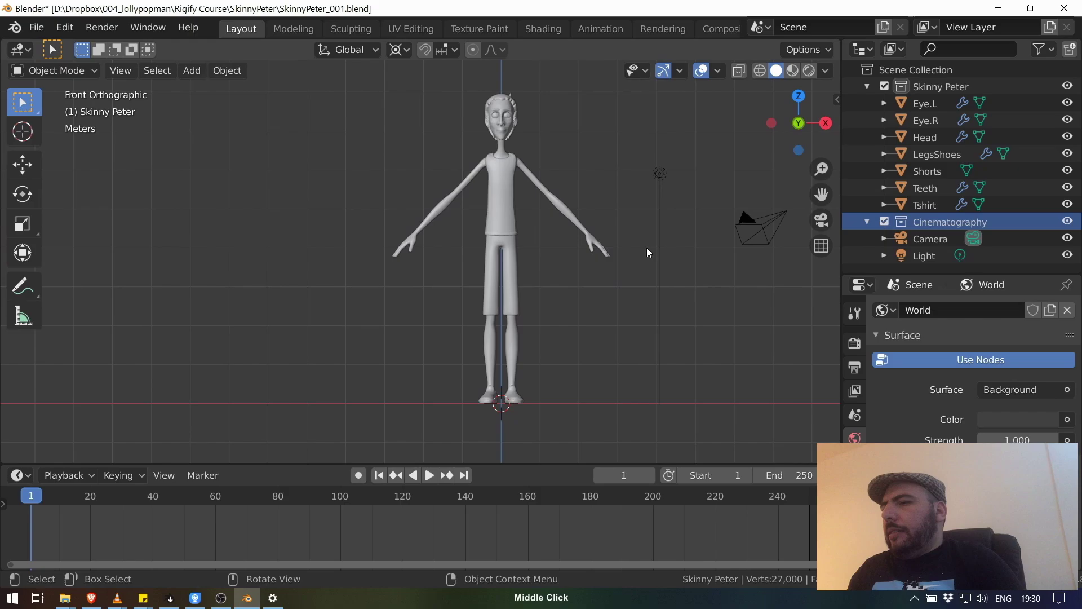
Shrink the timeline to enlarge the 3D viewport and add a Human (Meta-Rig) armature.
{"action": "left_click_drag", "start_coordinate": [539, 465], "coordinate": [538, 550]}
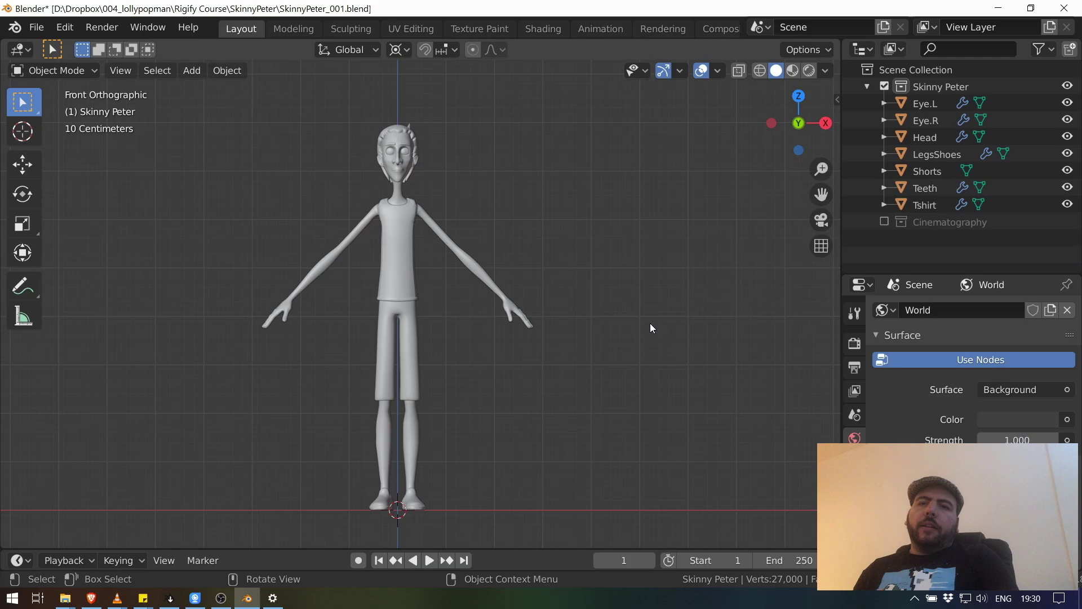
{"action": "key", "text": "shift+a"}
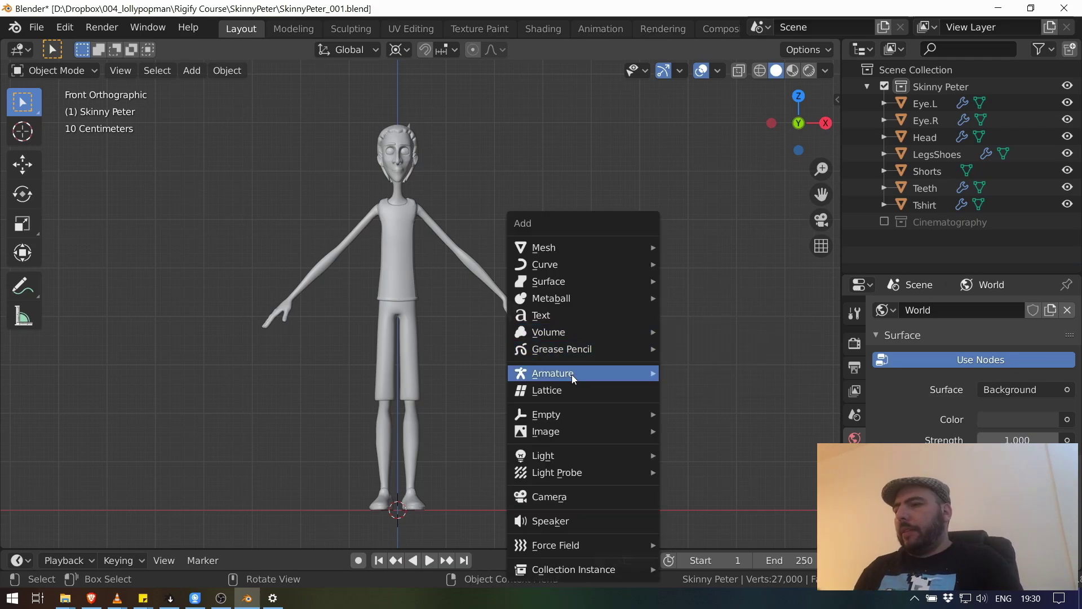
{"action": "mouse_move", "coordinate": [568, 376]}
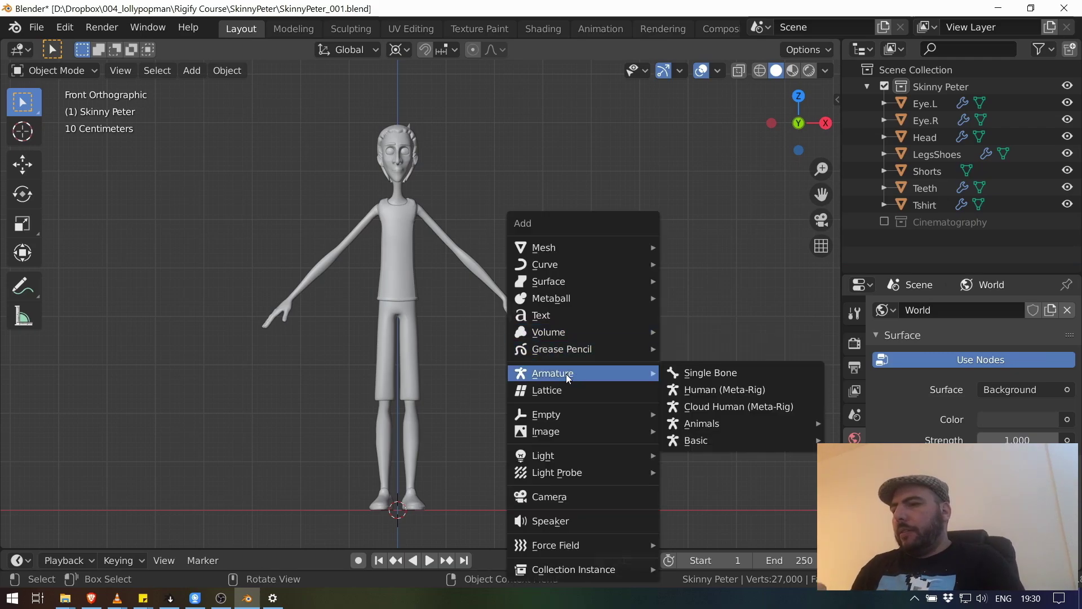
{"action": "left_click", "coordinate": [733, 389]}
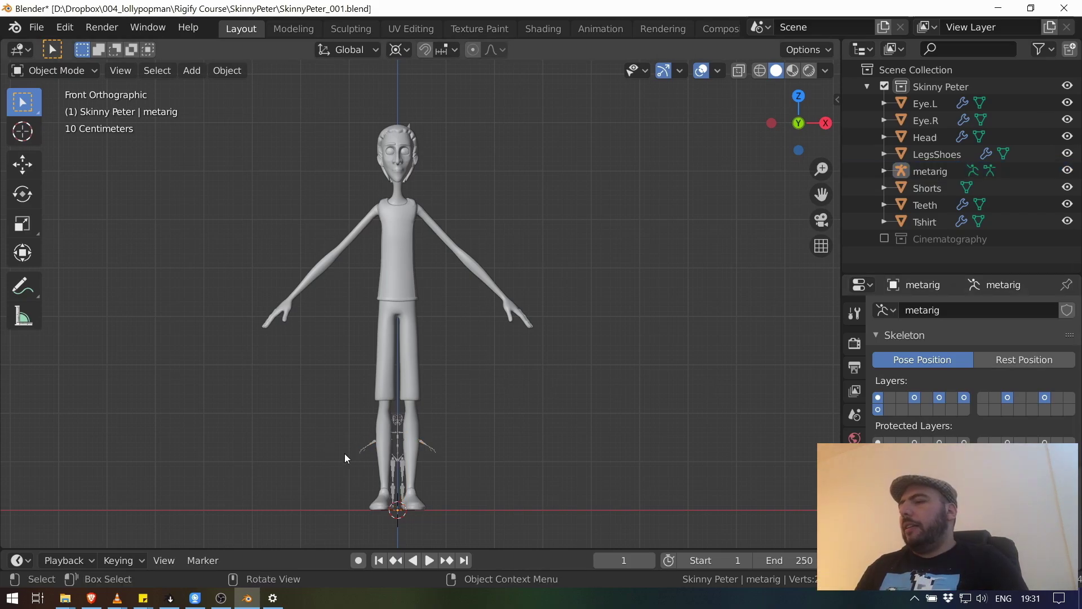
Select the metarig, show its transform values and dimensions, and examine the scene's unit settings.
{"action": "left_click", "coordinate": [397, 434]}
{"action": "key", "text": "n"}
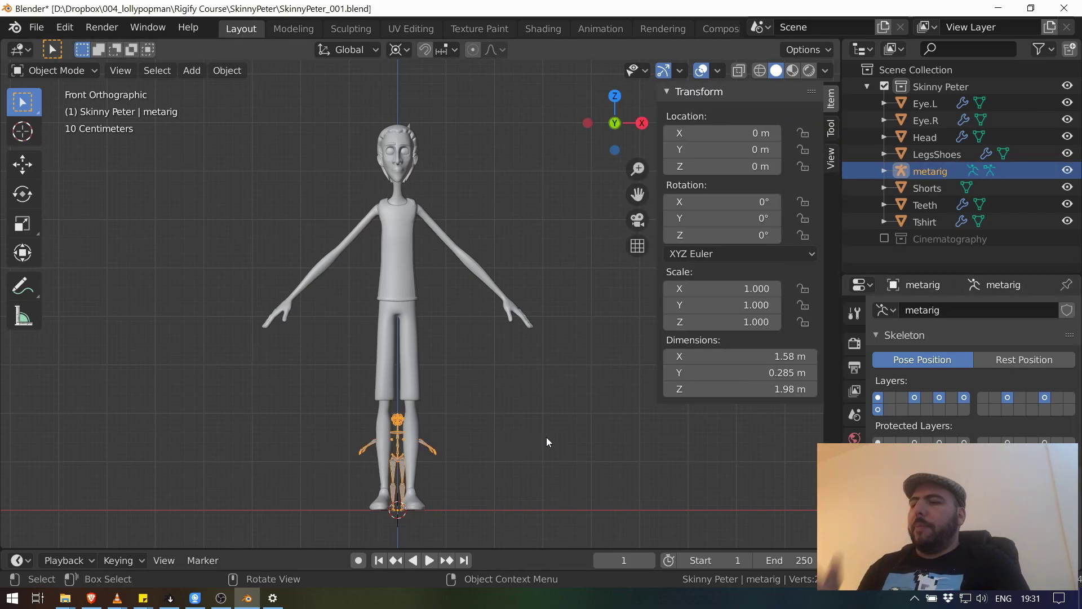
{"action": "left_click", "coordinate": [855, 414]}
{"action": "left_click", "coordinate": [853, 436]}
{"action": "left_click", "coordinate": [853, 392]}
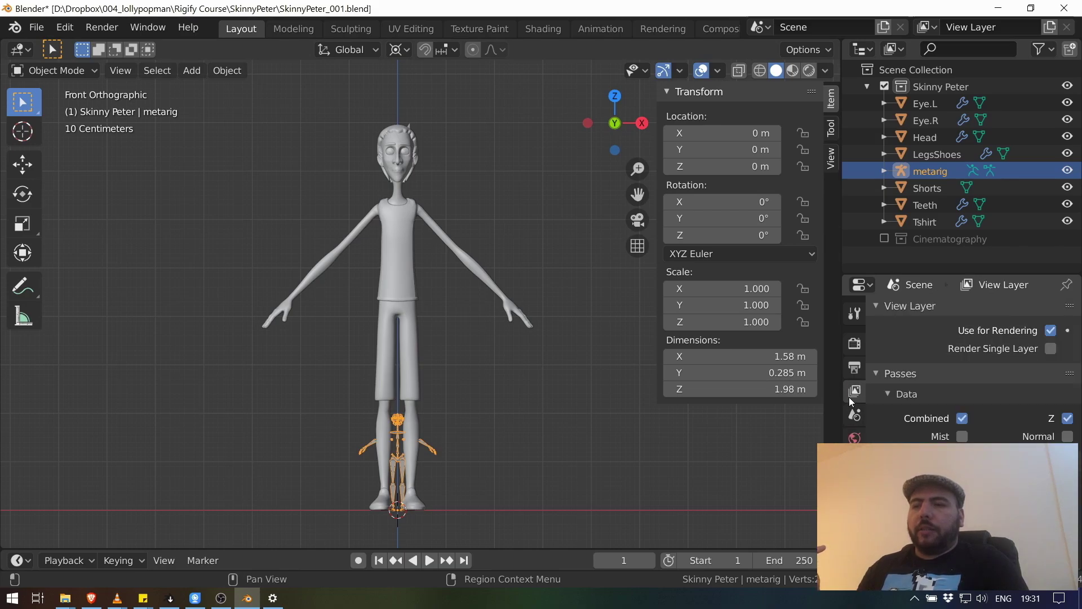
{"action": "left_click", "coordinate": [855, 370]}
{"action": "left_click", "coordinate": [854, 391]}
{"action": "left_click", "coordinate": [854, 414]}
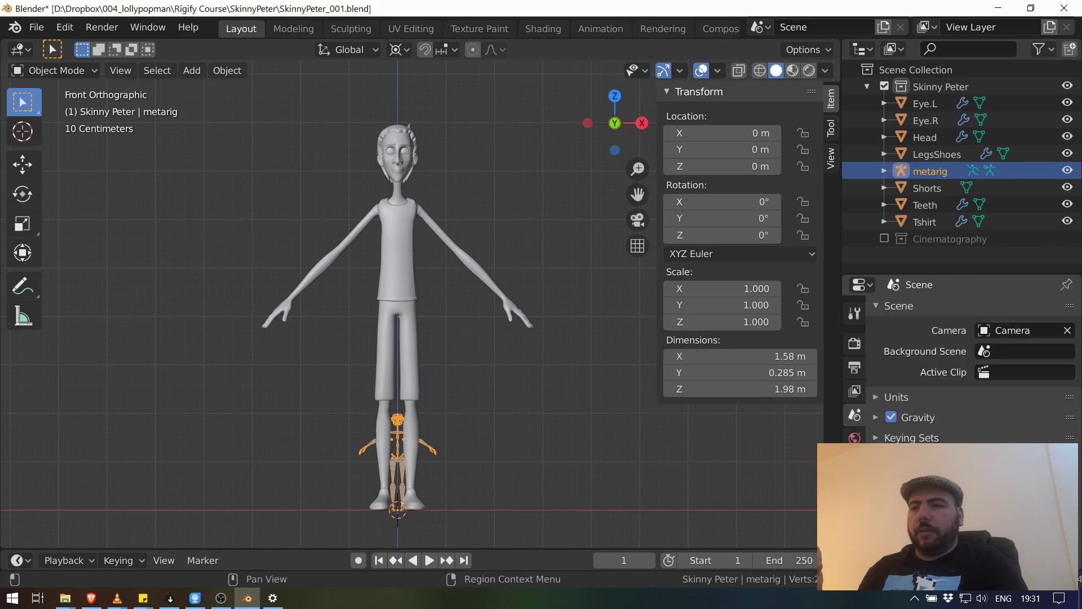
{"action": "left_click", "coordinate": [937, 398]}
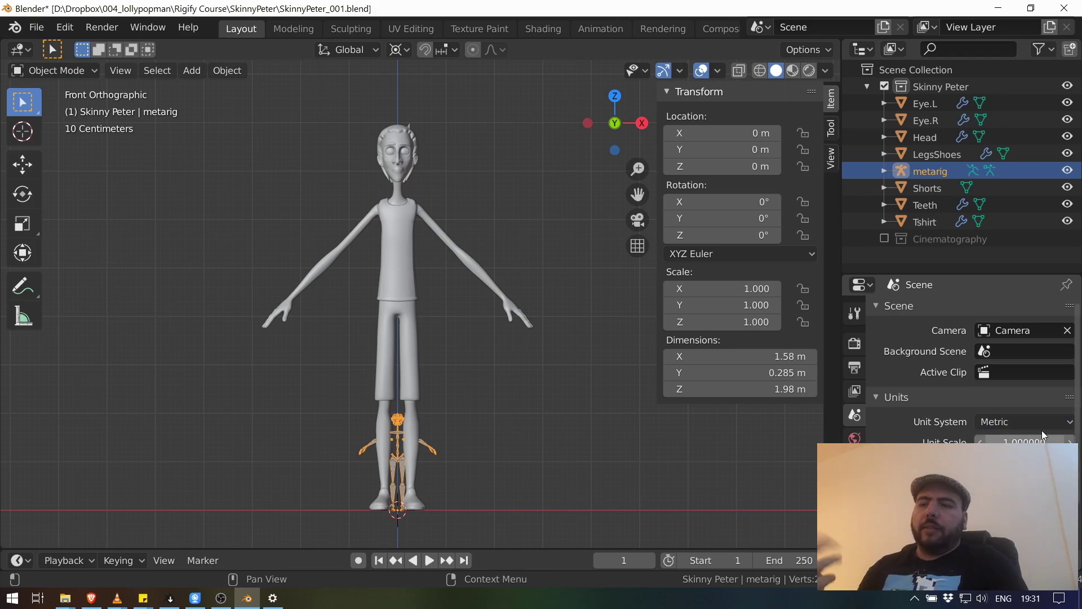
{"action": "left_click", "coordinate": [1026, 425]}
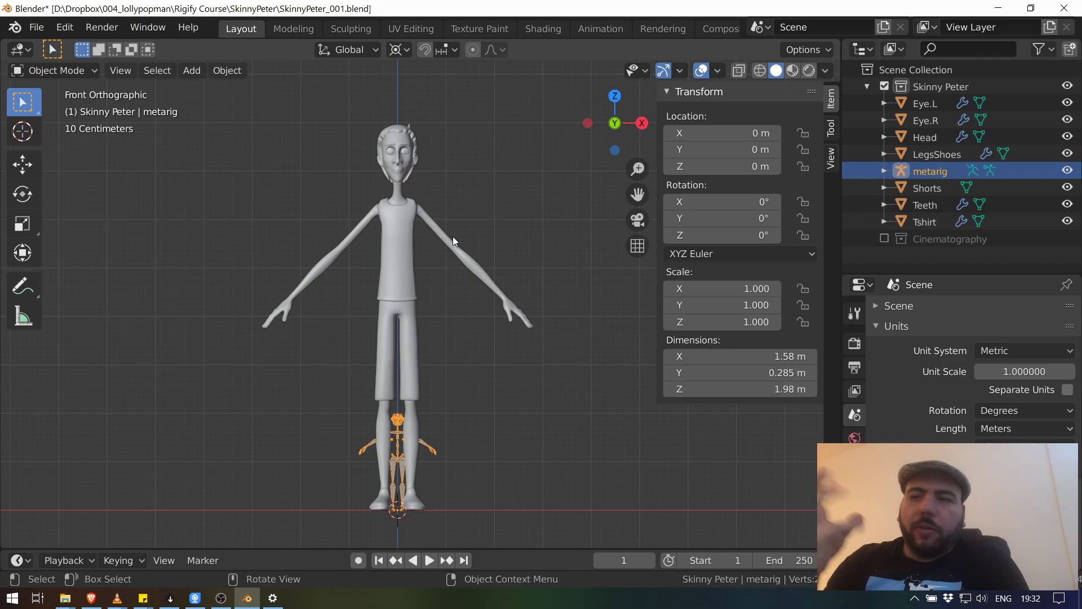
Select all the character's meshes, leaving out the metarig, and scale them down to roughly the metarig's size.
{"action": "key", "text": "alt+a"}
{"action": "left_click_drag", "start_coordinate": [253, 134], "coordinate": [497, 398]}
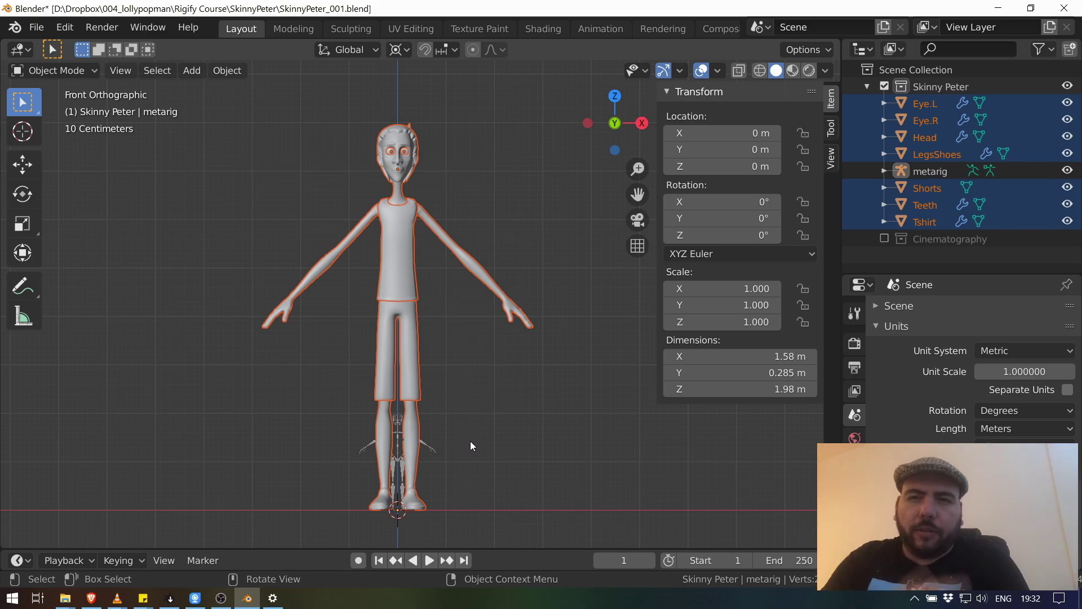
{"action": "key", "text": "alt+a"}
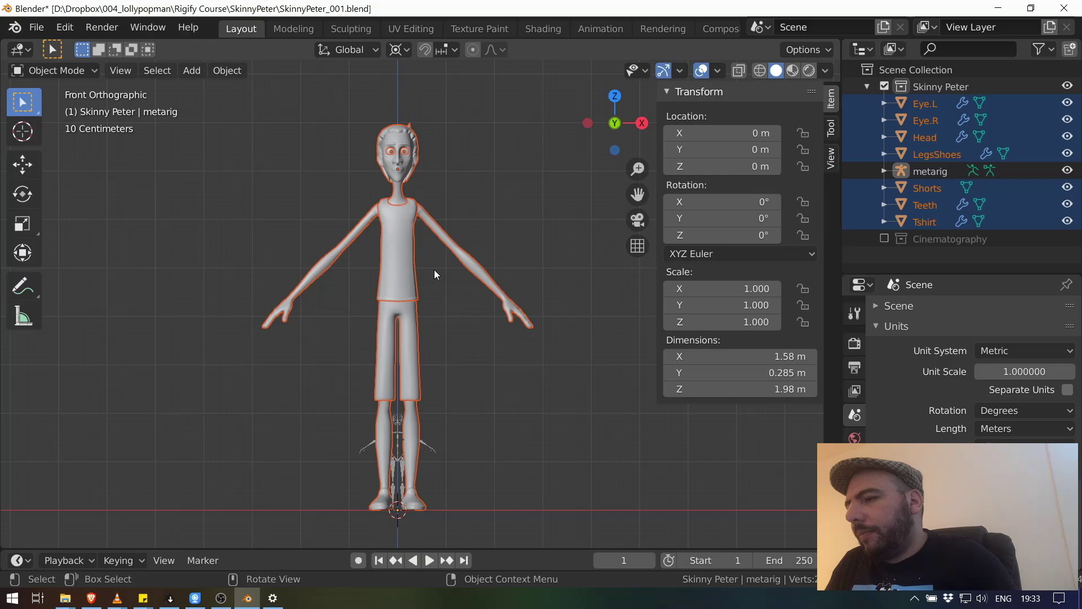
{"action": "key", "text": "s"}
{"action": "left_click", "coordinate": [427, 427]}
{"action": "middle_click_drag", "start_coordinate": [427, 425], "coordinate": [422, 310], "text": "ctrl"}
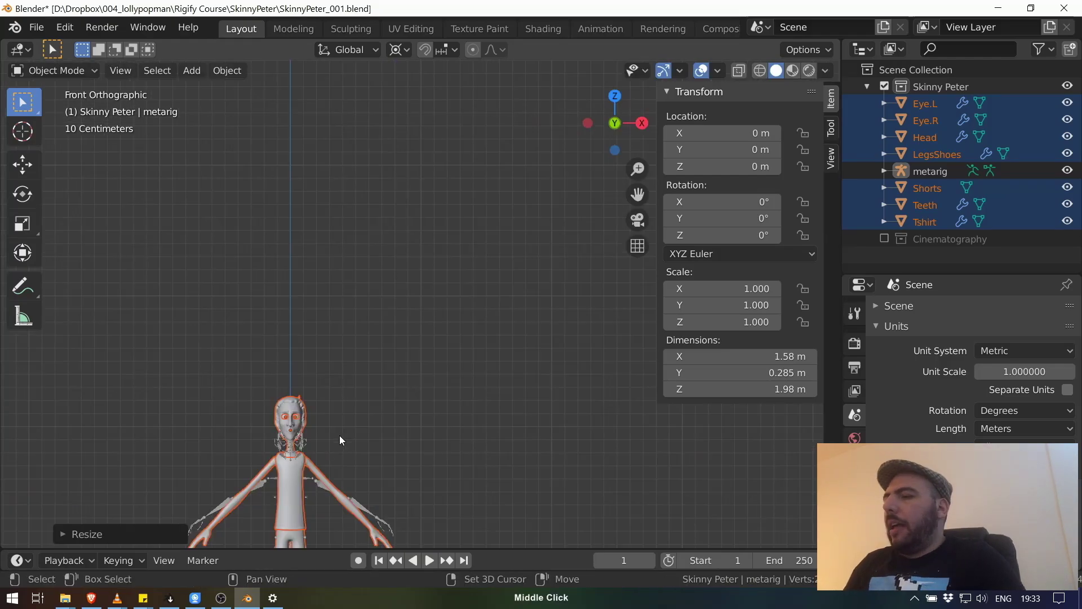
{"action": "middle_click_drag", "start_coordinate": [339, 437], "coordinate": [349, 291], "text": "shift"}
{"action": "middle_click_drag", "start_coordinate": [319, 378], "coordinate": [428, 313], "text": "ctrl"}
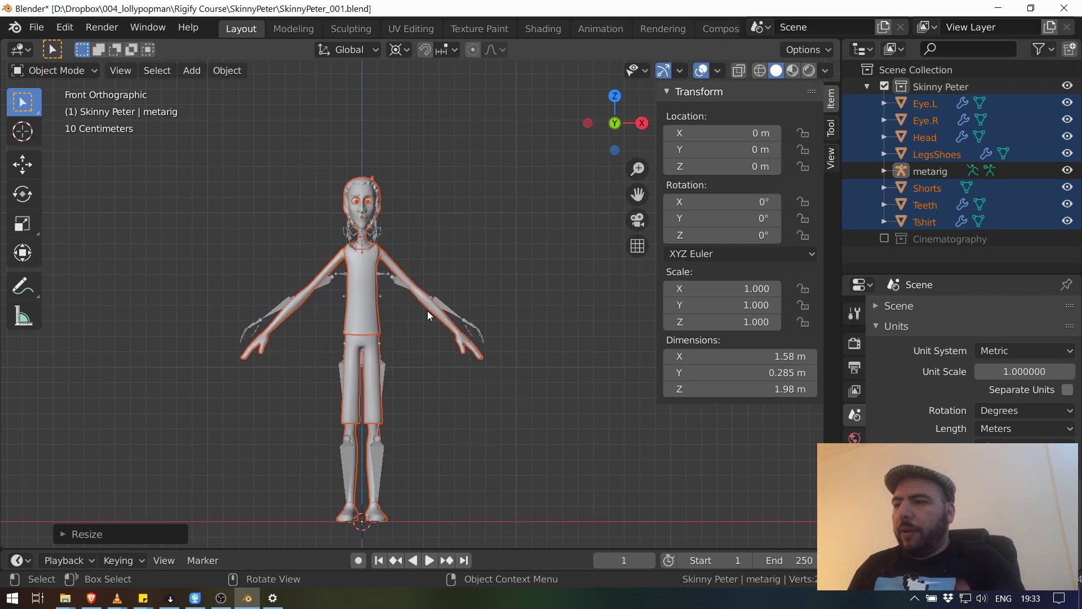
Rescale the selected character meshes so the character's height matches the metarig.
{"action": "key", "text": "s"}
{"action": "left_click", "coordinate": [620, 373]}
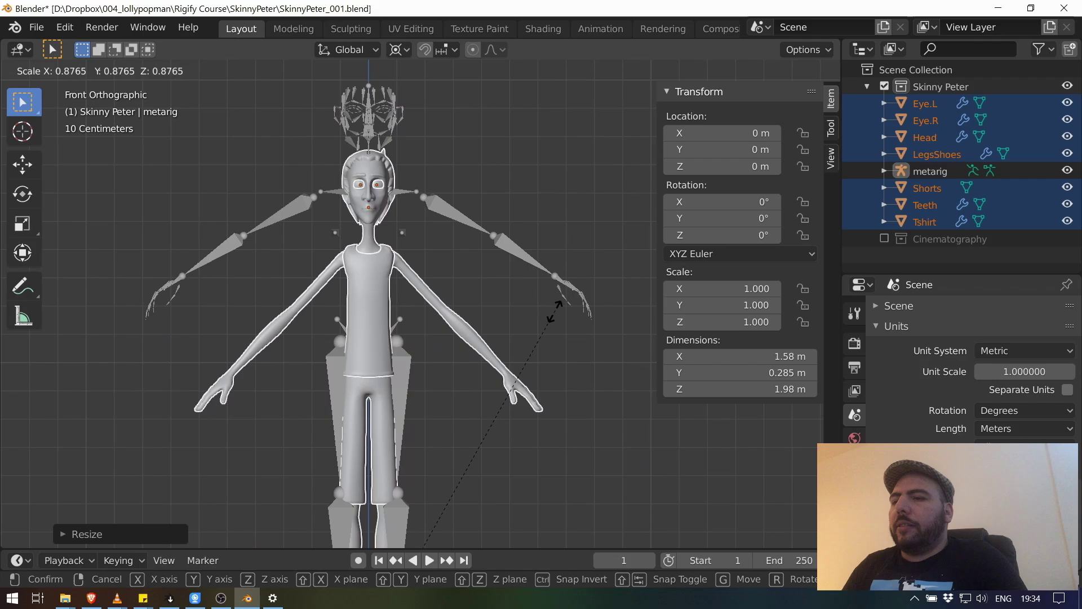
{"action": "left_click", "coordinate": [555, 317]}
Deselect the character and add a cube mesh as a size reference.
{"action": "scroll", "coordinate": [555, 318], "scroll_direction": "down", "scroll_amount": 3}
{"action": "middle_click_drag", "start_coordinate": [552, 322], "coordinate": [366, 321], "text": "shift"}
{"action": "left_click", "coordinate": [372, 329]}
{"action": "key", "text": "shift+a"}
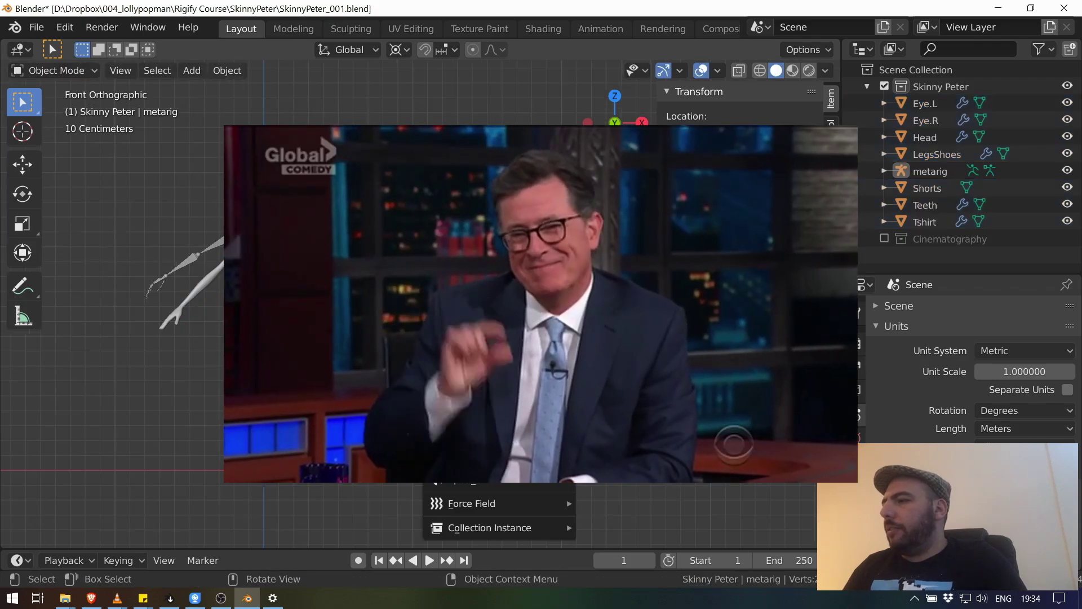
{"action": "mouse_move", "coordinate": [536, 206]}
{"action": "left_click", "coordinate": [657, 221]}
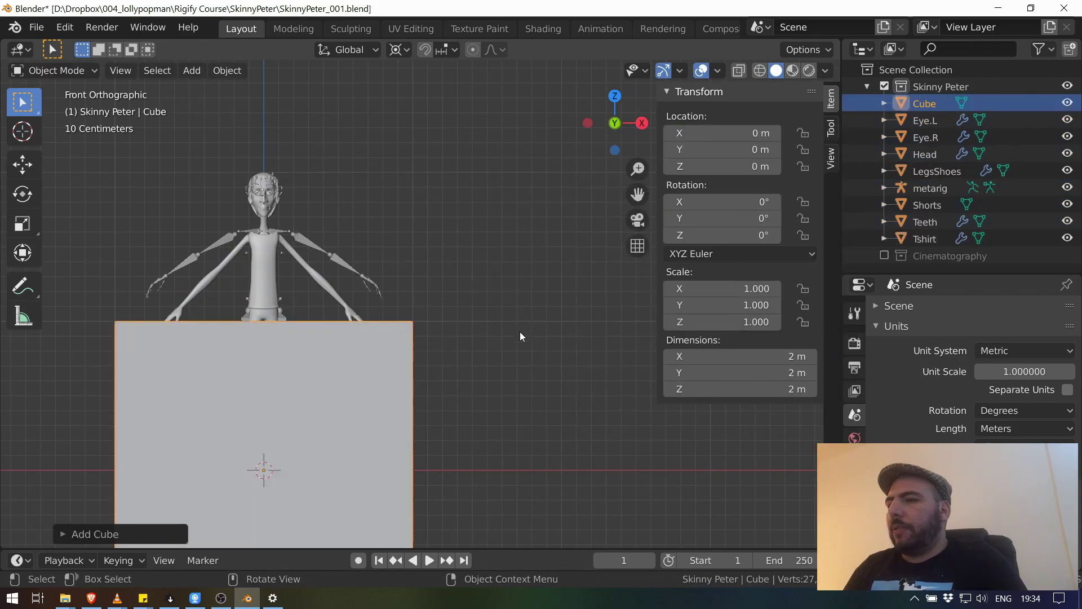
Clear the cube's location and move it up 1 m along Z so its base rests on the ground.
{"action": "key", "text": "alt+g"}
{"action": "key", "text": "g"}
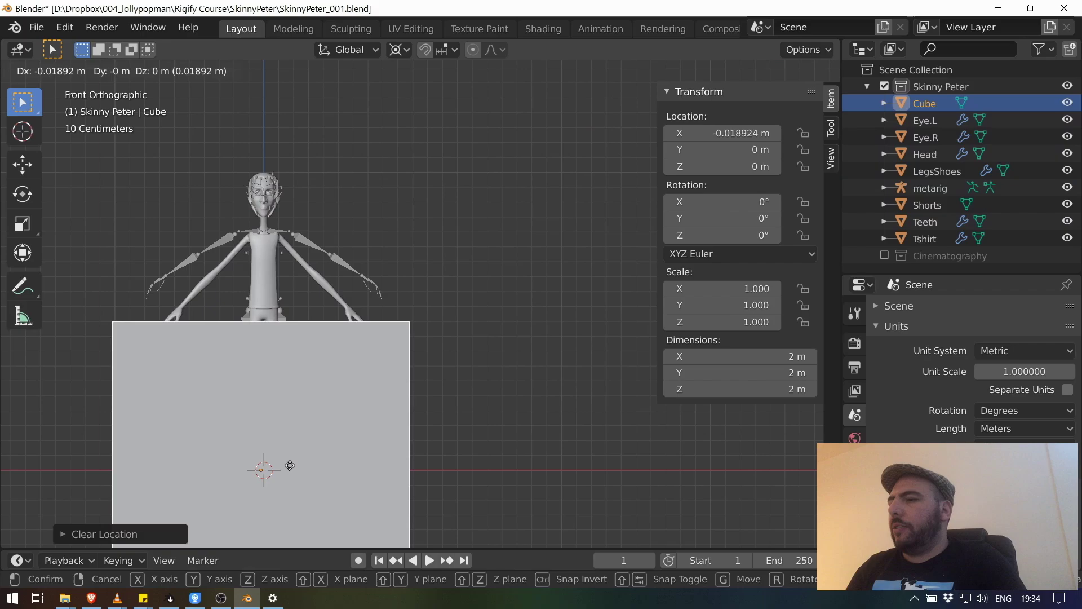
{"action": "key", "text": "z"}
{"action": "left_click", "coordinate": [346, 314]}
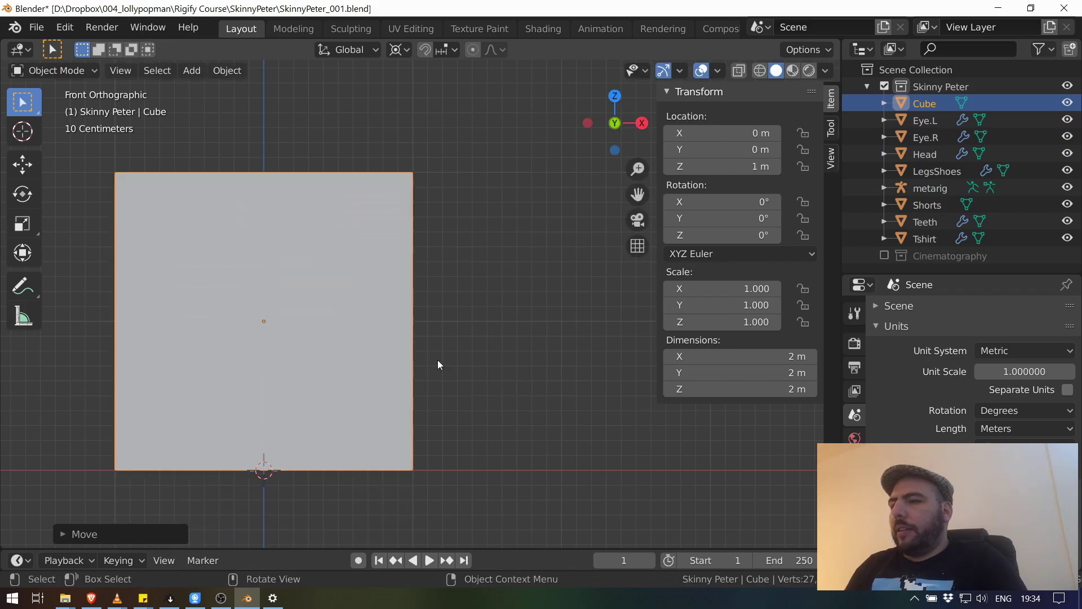
Frame the cube in the view and set the transform pivot point to 3D Cursor.
{"action": "key", "text": "period"}
{"action": "key", "text": "Escape"}
{"action": "key", "text": "KP_Decimal"}
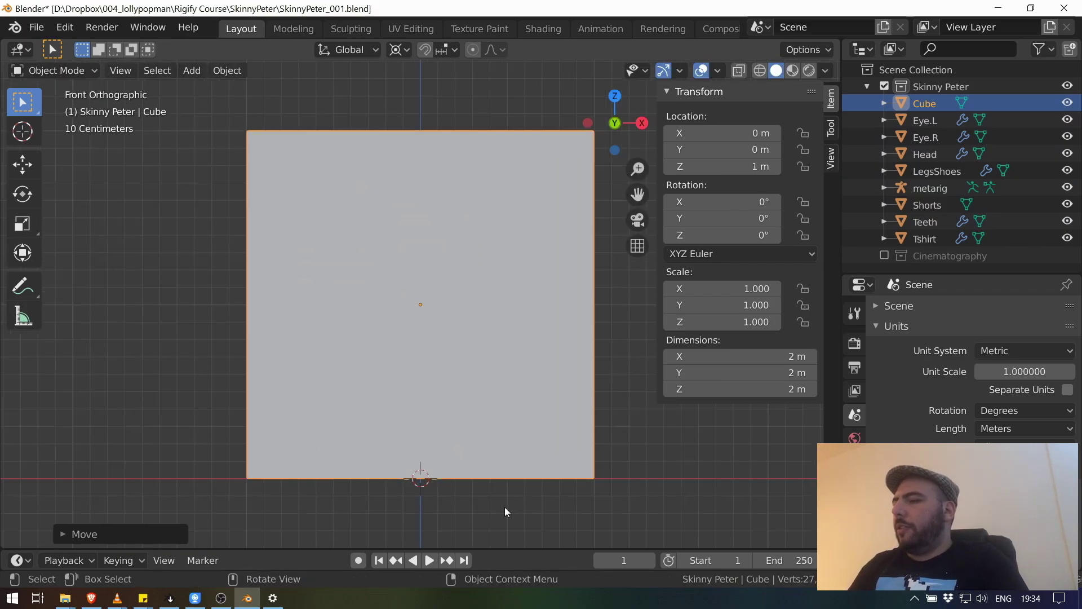
{"action": "middle_click_drag", "start_coordinate": [264, 357], "coordinate": [260, 357], "text": "shift"}
{"action": "key", "text": "period"}
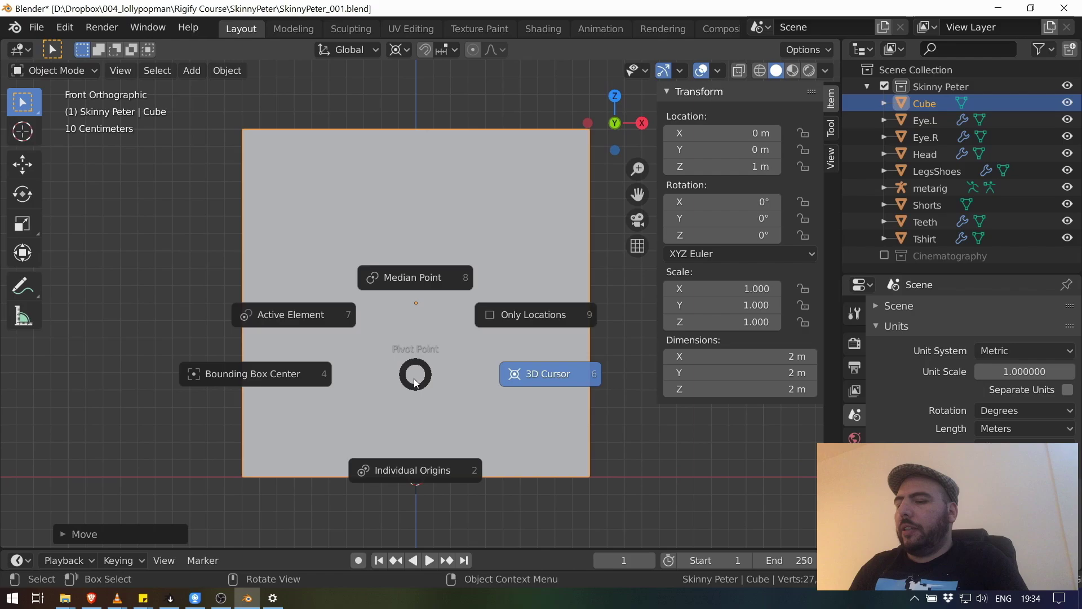
{"action": "left_click", "coordinate": [548, 374]}
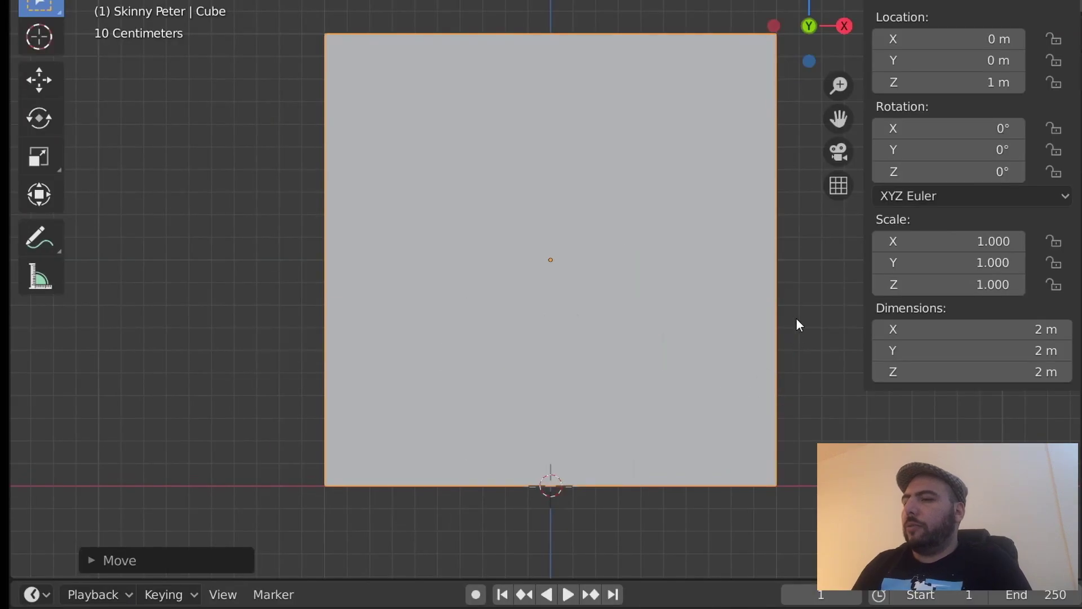
Scale the reference cube down uniformly to about 1.73 m.
{"action": "middle_click_drag", "start_coordinate": [705, 336], "coordinate": [392, 369], "text": "shift"}
{"action": "key", "text": "s"}
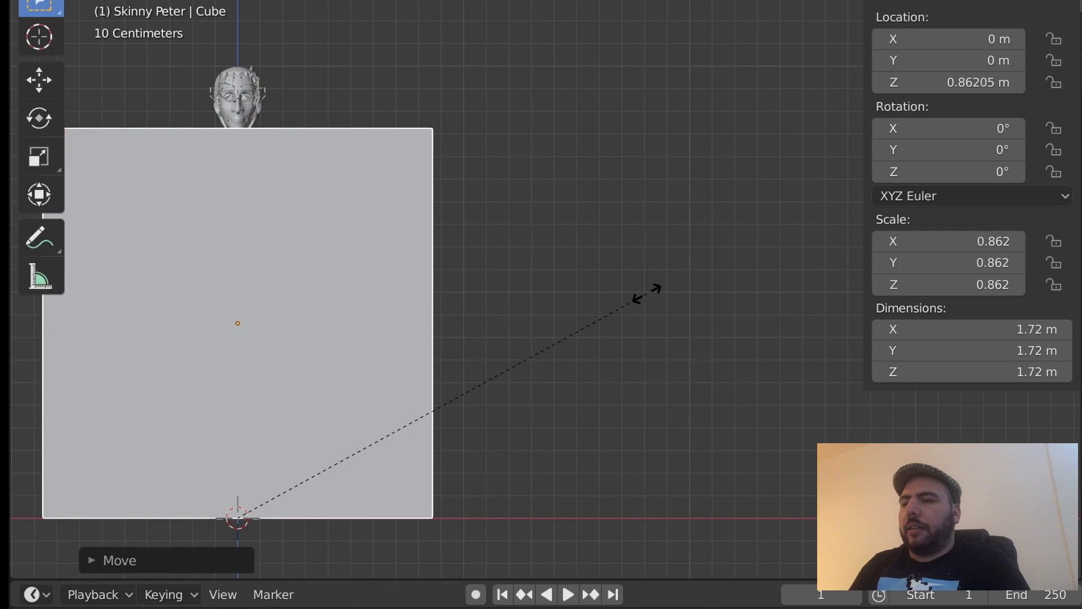
{"action": "left_click", "coordinate": [661, 297]}
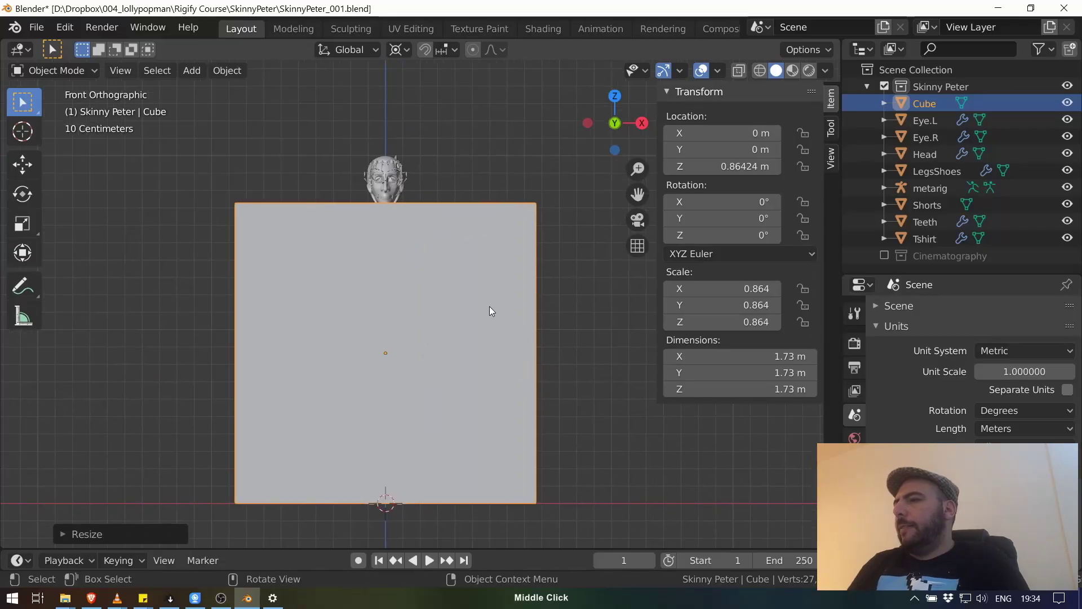
{"action": "left_click", "coordinate": [389, 190]}
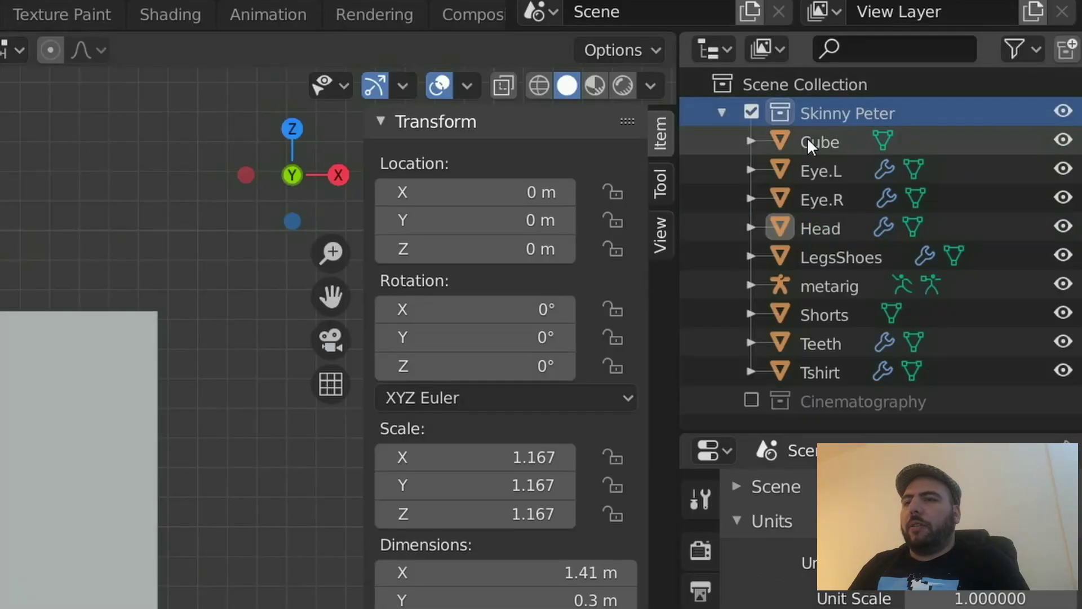
{"action": "right_click", "coordinate": [917, 88]}
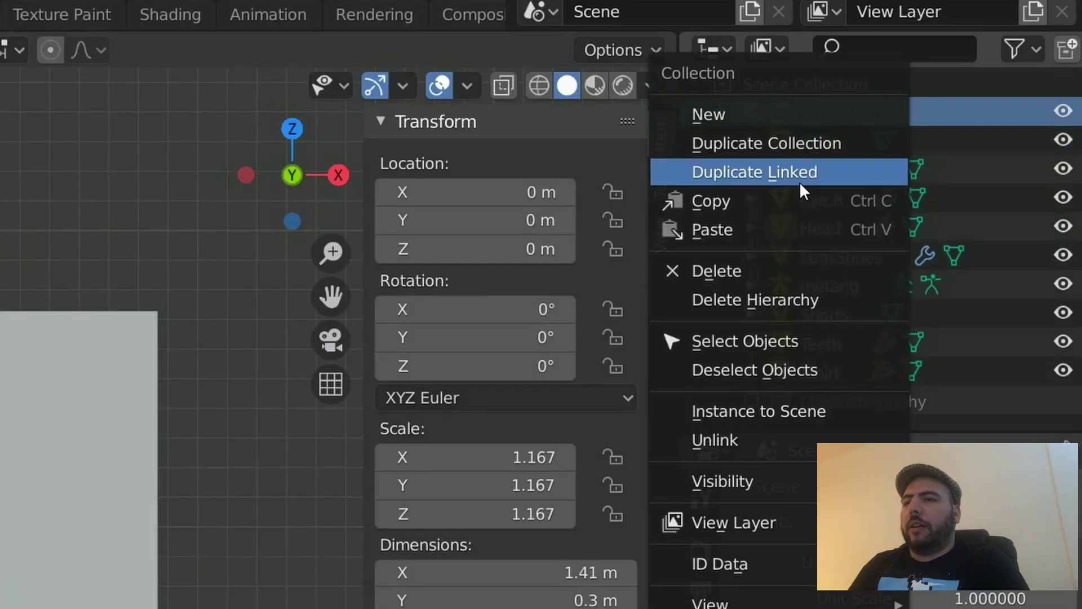
{"action": "left_click", "coordinate": [802, 337]}
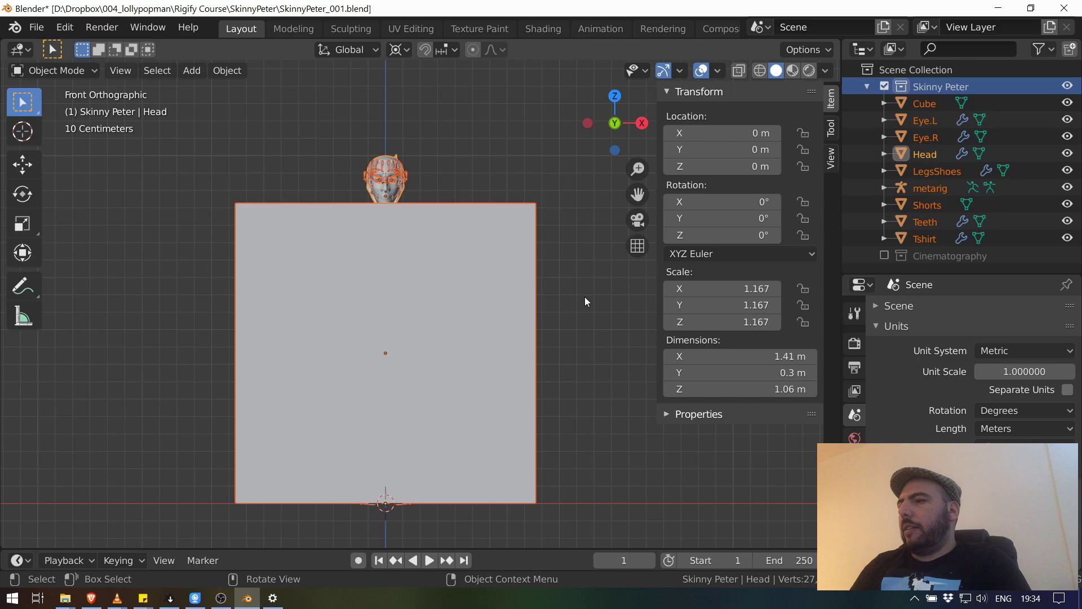
{"action": "left_click", "coordinate": [928, 190]}
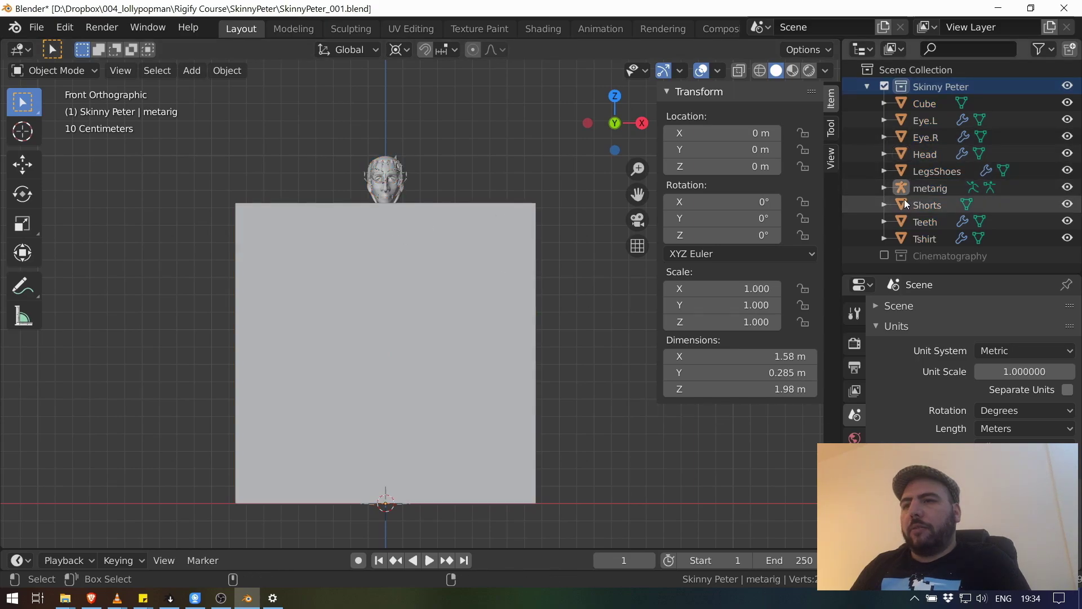
{"action": "key", "text": "ctrl+z"}
Select all character meshes except the cube and metarig, and scale them down until the character is as tall as the cube.
{"action": "left_click", "coordinate": [925, 238]}
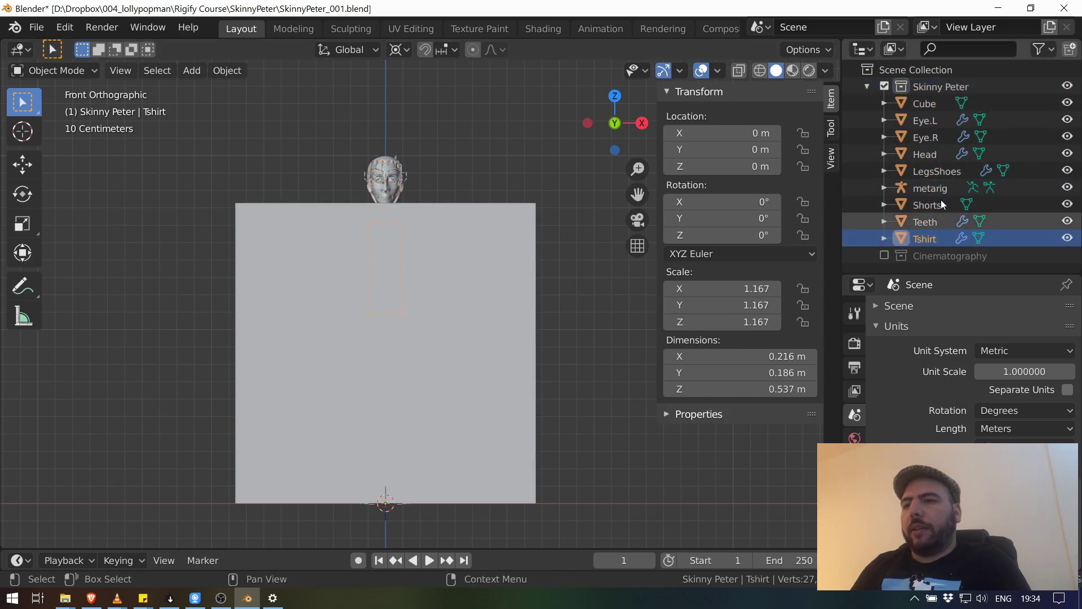
{"action": "left_click", "coordinate": [925, 103], "text": "shift"}
{"action": "left_click", "coordinate": [928, 190], "text": "ctrl"}
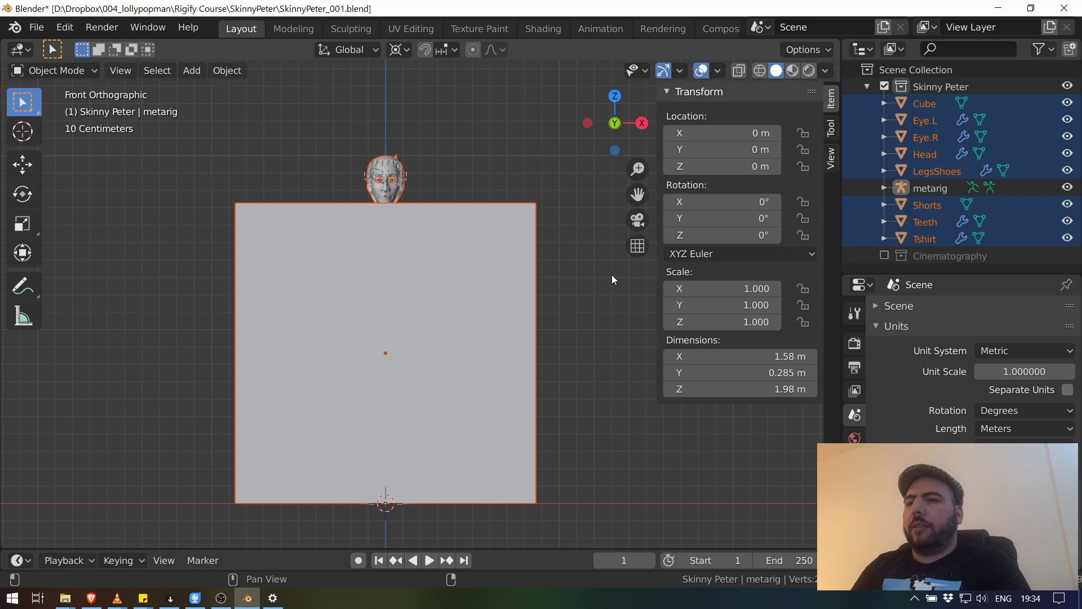
{"action": "middle_click_drag", "start_coordinate": [454, 273], "coordinate": [430, 277], "text": "shift"}
{"action": "left_click", "coordinate": [925, 106], "text": "ctrl"}
{"action": "key", "text": "s"}
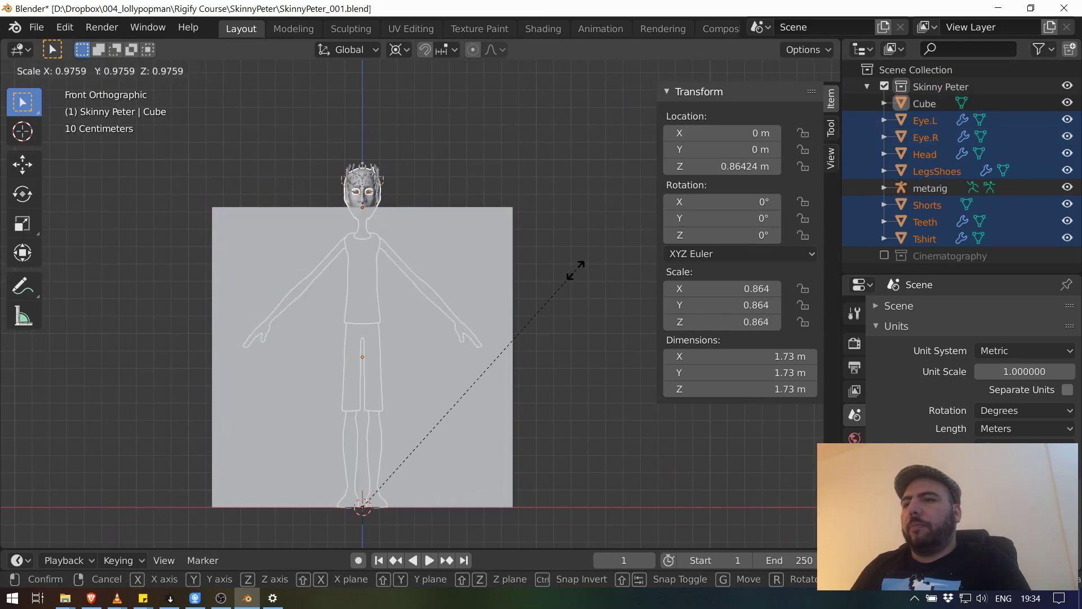
{"action": "key", "text": "Escape"}
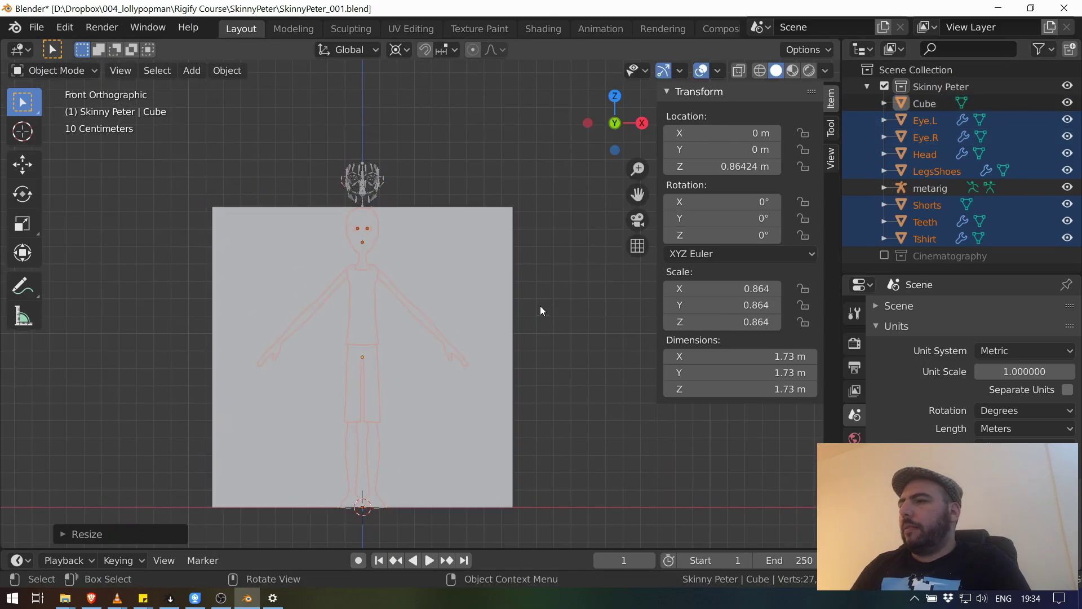
Delete the reference cube and move the metarig in the negative X direction, away from the character.
{"action": "left_click", "coordinate": [502, 269]}
{"action": "key", "text": "x"}
{"action": "left_click", "coordinate": [505, 269]}
{"action": "key", "text": "g"}
{"action": "key", "text": "x"}
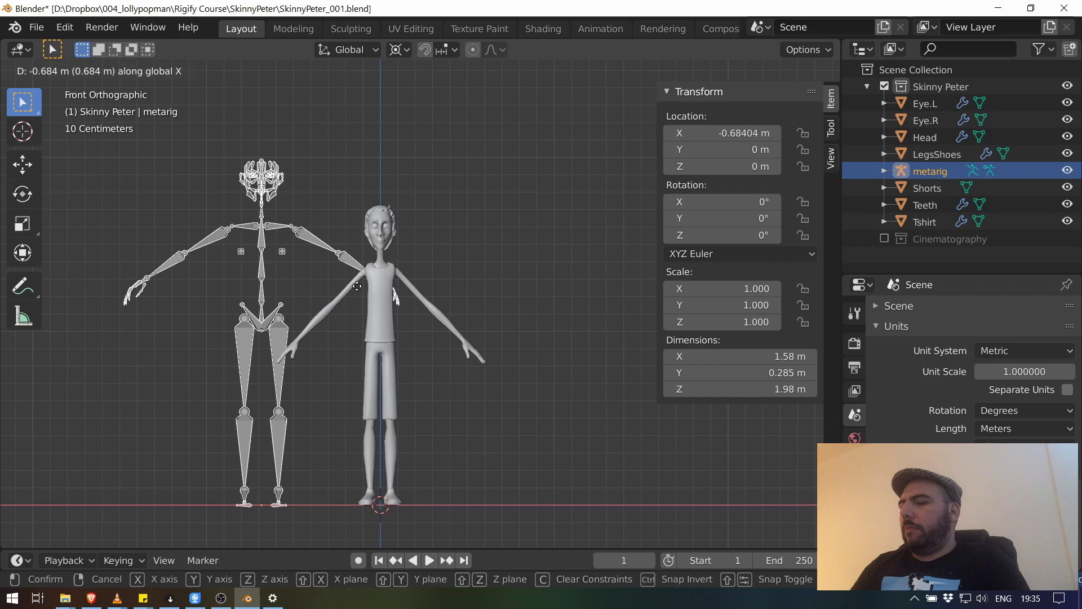
{"action": "left_click", "coordinate": [390, 305]}
Select all the character meshes and apply their location.
{"action": "left_click_drag", "start_coordinate": [526, 142], "coordinate": [317, 359]}
{"action": "left_click_drag", "start_coordinate": [317, 360], "coordinate": [216, 454]}
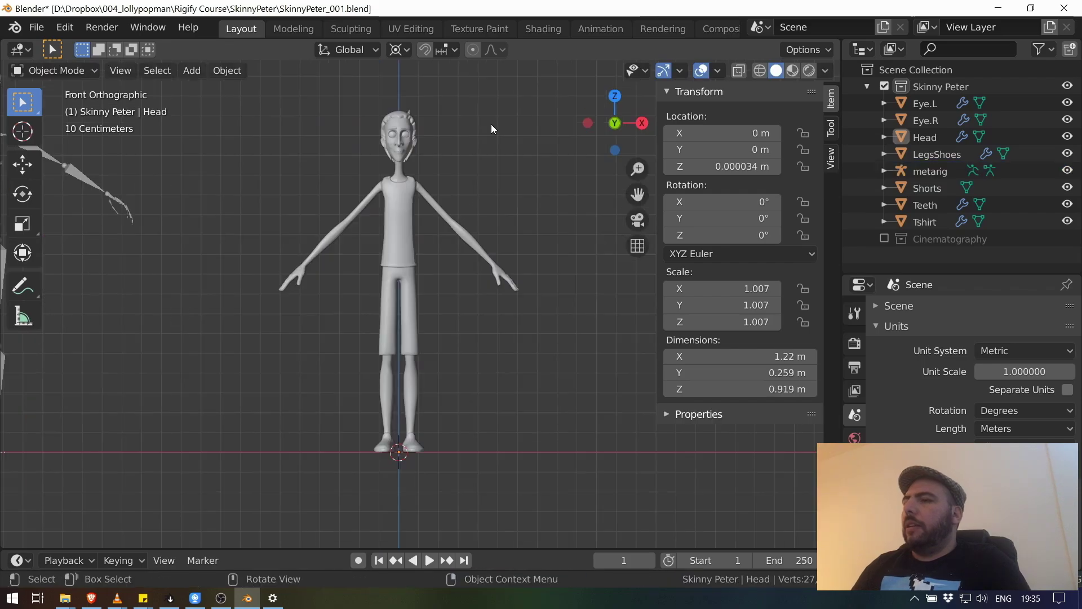
{"action": "left_click_drag", "start_coordinate": [492, 130], "coordinate": [314, 430]}
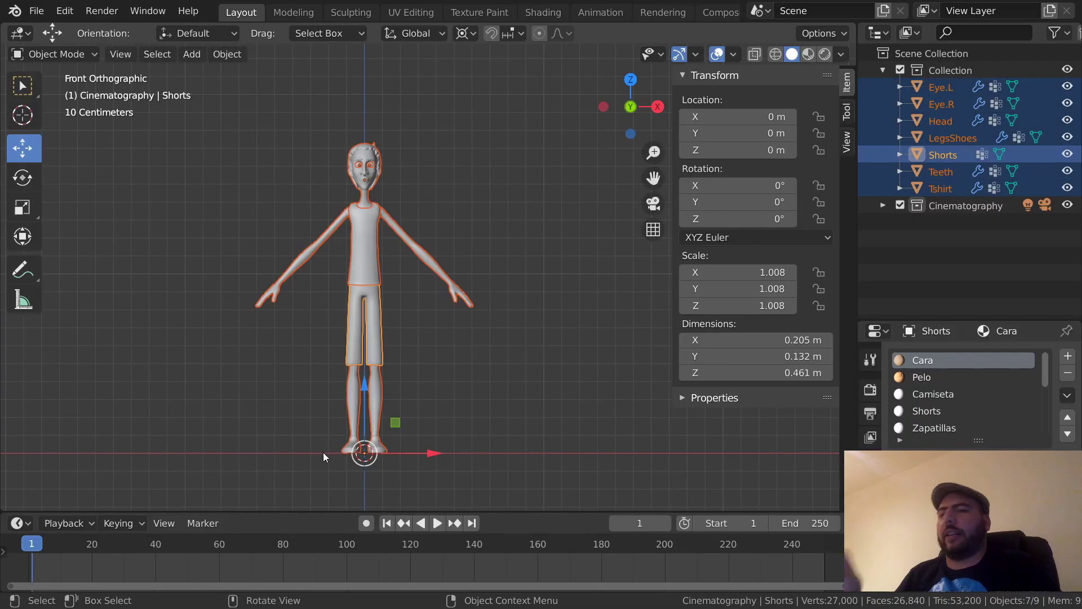
{"action": "key", "text": "ctrl+a"}
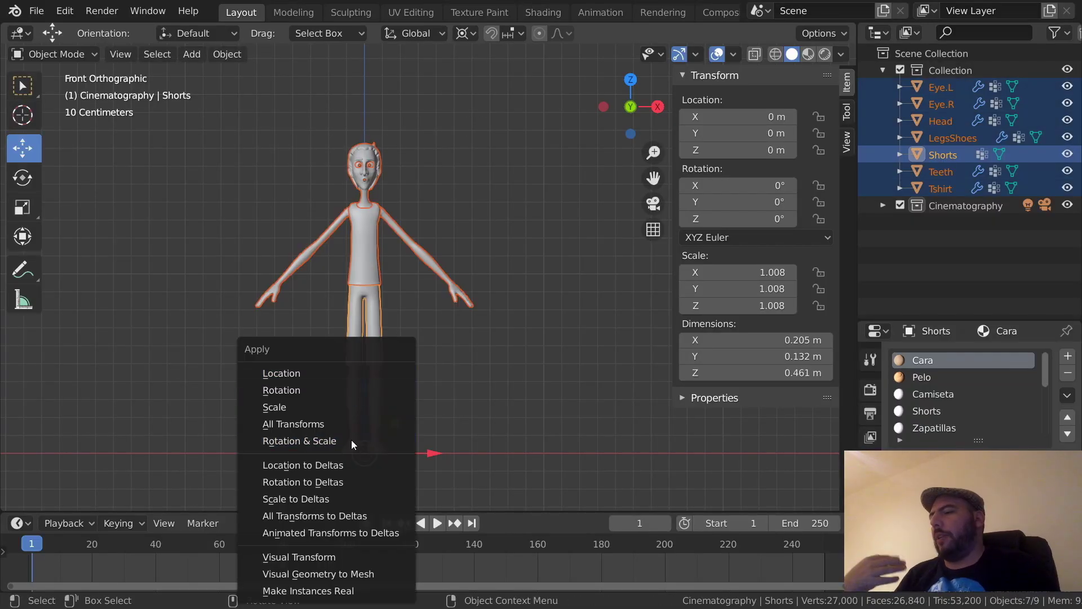
{"action": "left_click", "coordinate": [335, 375]}
Examine the transform values of the character's individual meshes, including the right eye, shorts and head.
{"action": "middle_click_drag", "start_coordinate": [423, 164], "coordinate": [456, 287], "text": "ctrl"}
{"action": "middle_click_drag", "start_coordinate": [353, 282], "coordinate": [442, 361], "text": "shift"}
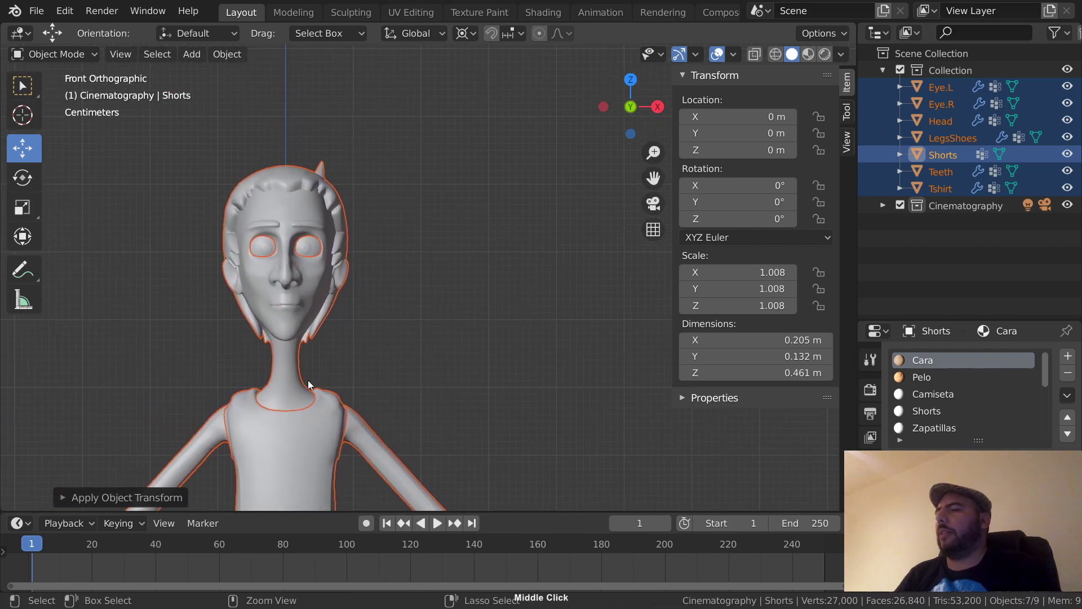
{"action": "middle_click_drag", "start_coordinate": [307, 380], "coordinate": [359, 266], "text": "ctrl"}
{"action": "left_click", "coordinate": [226, 231]}
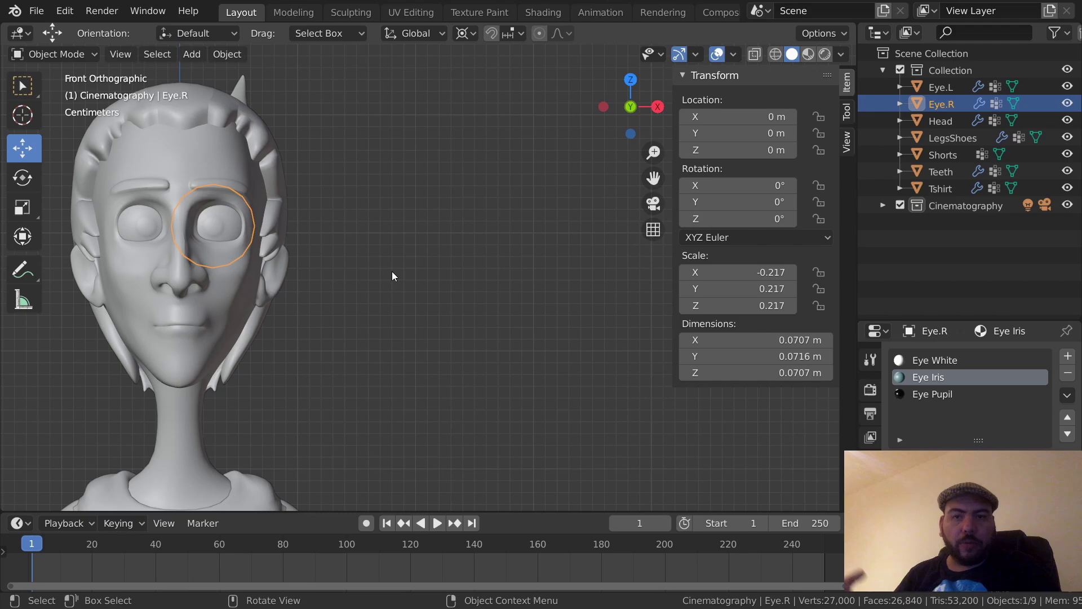
{"action": "middle_click_drag", "start_coordinate": [390, 272], "coordinate": [384, 288], "text": "ctrl"}
{"action": "key", "text": "shift+a"}
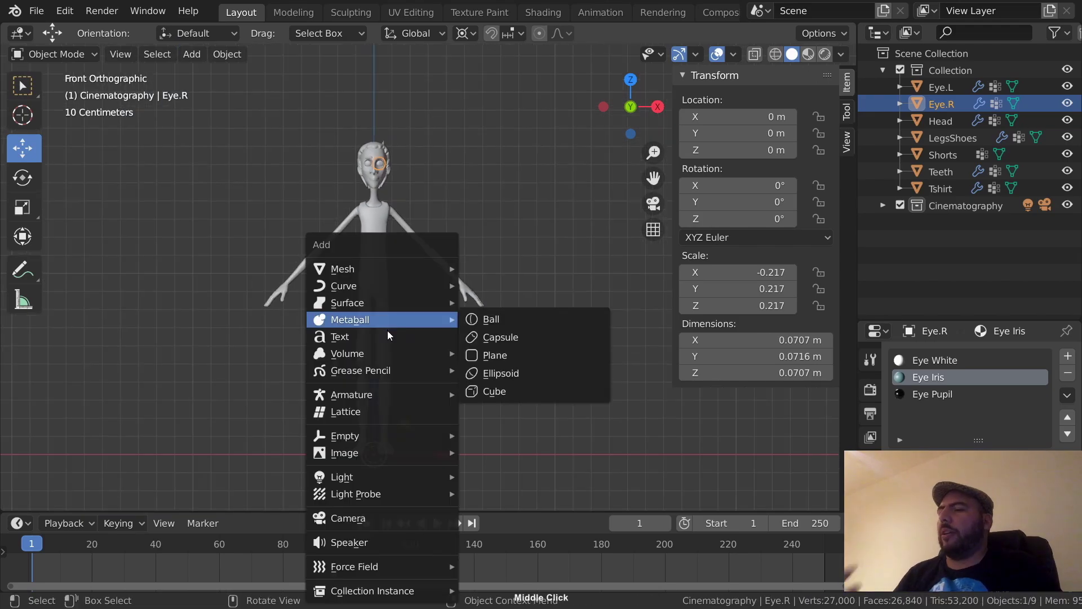
{"action": "key", "text": "Escape"}
{"action": "left_click", "coordinate": [386, 345]}
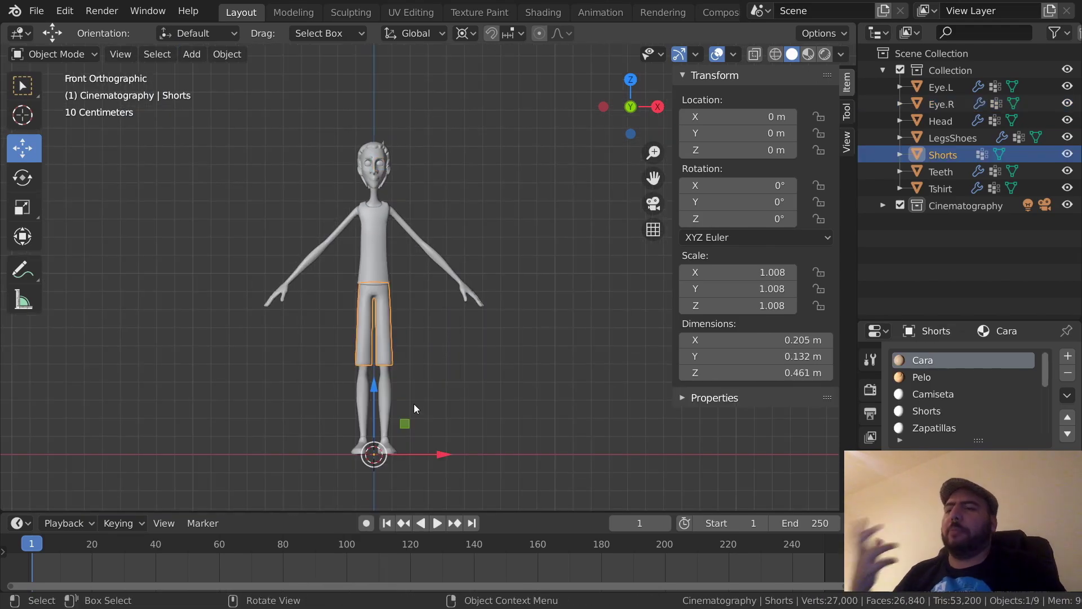
{"action": "left_click", "coordinate": [371, 265]}
{"action": "left_click", "coordinate": [404, 235]}
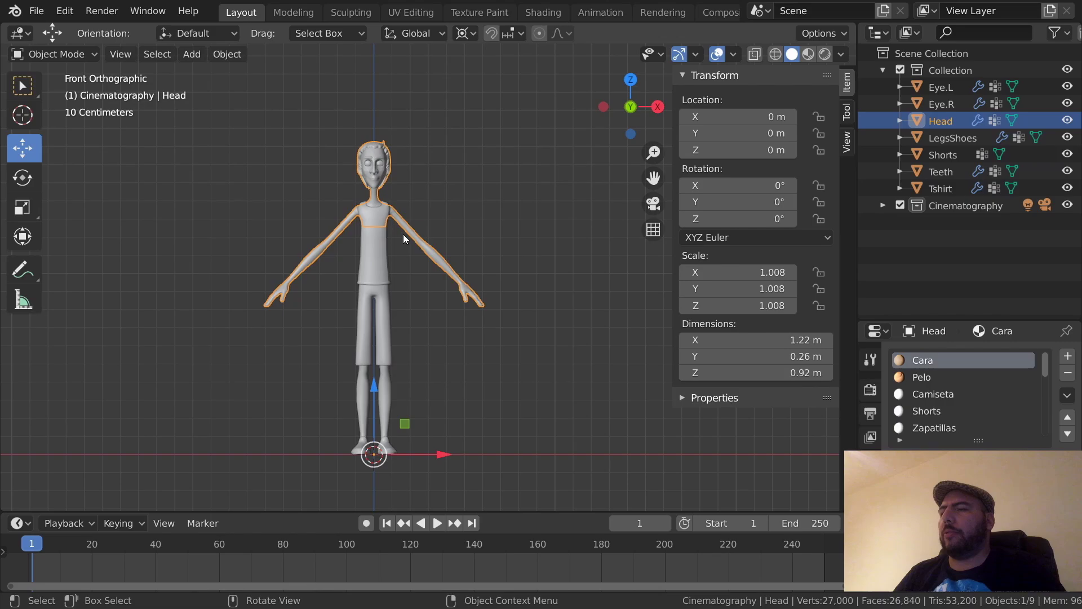
Select all the character meshes and apply their scale.
{"action": "left_click_drag", "start_coordinate": [455, 107], "coordinate": [371, 388]}
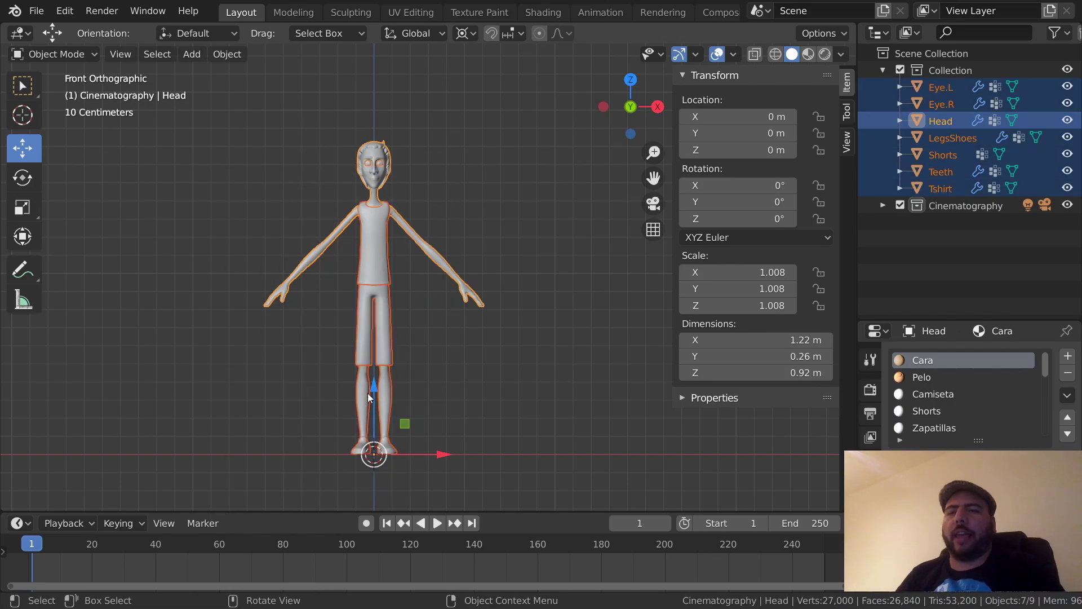
{"action": "key", "text": "ctrl+a"}
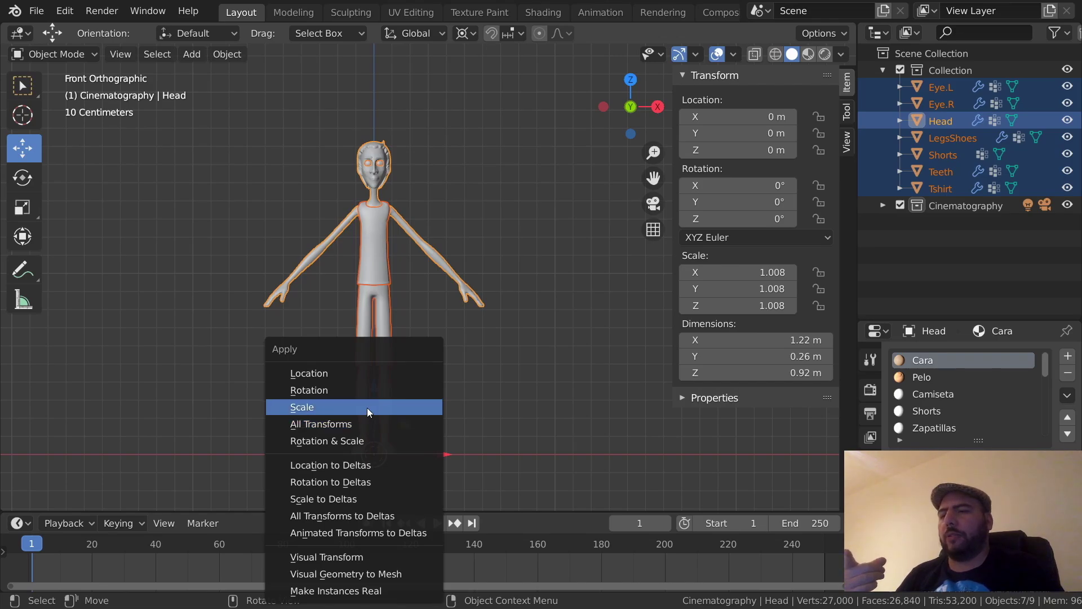
{"action": "left_click", "coordinate": [368, 407]}
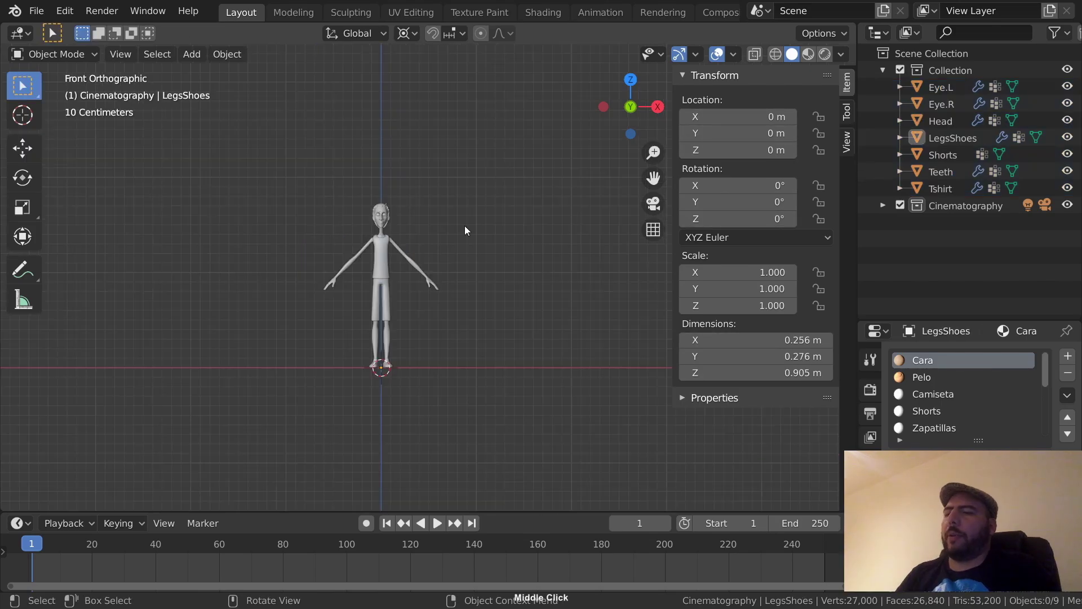
Add a Human (Meta-Rig) armature and scale it uniformly to about 0.845 to match the character's height.
{"action": "left_click_drag", "start_coordinate": [473, 179], "coordinate": [262, 411]}
{"action": "middle_click_drag", "start_coordinate": [355, 331], "coordinate": [361, 319], "text": "shift"}
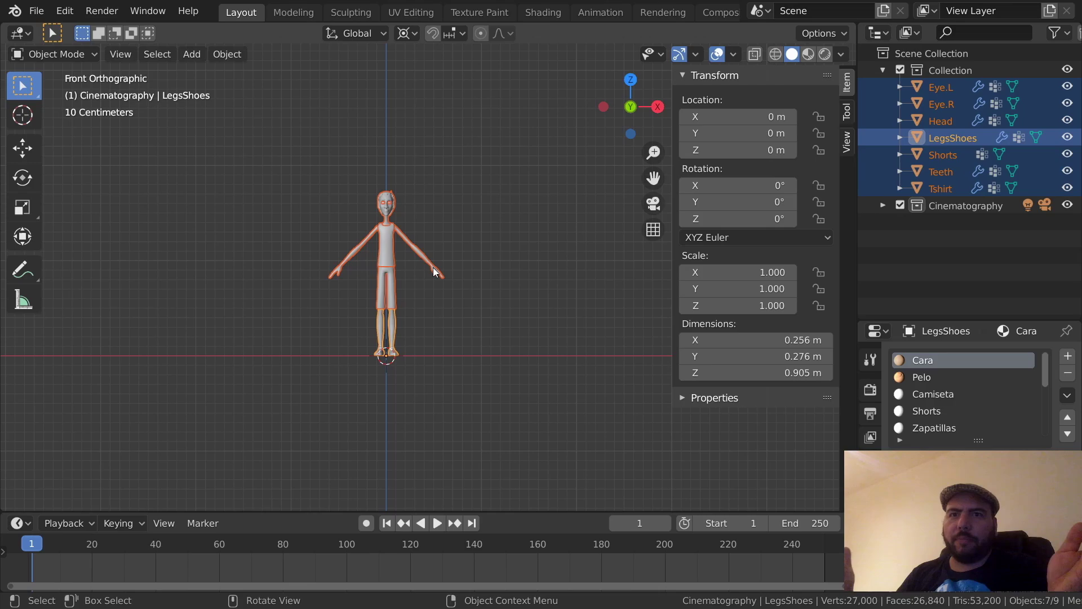
{"action": "key", "text": "shift+a"}
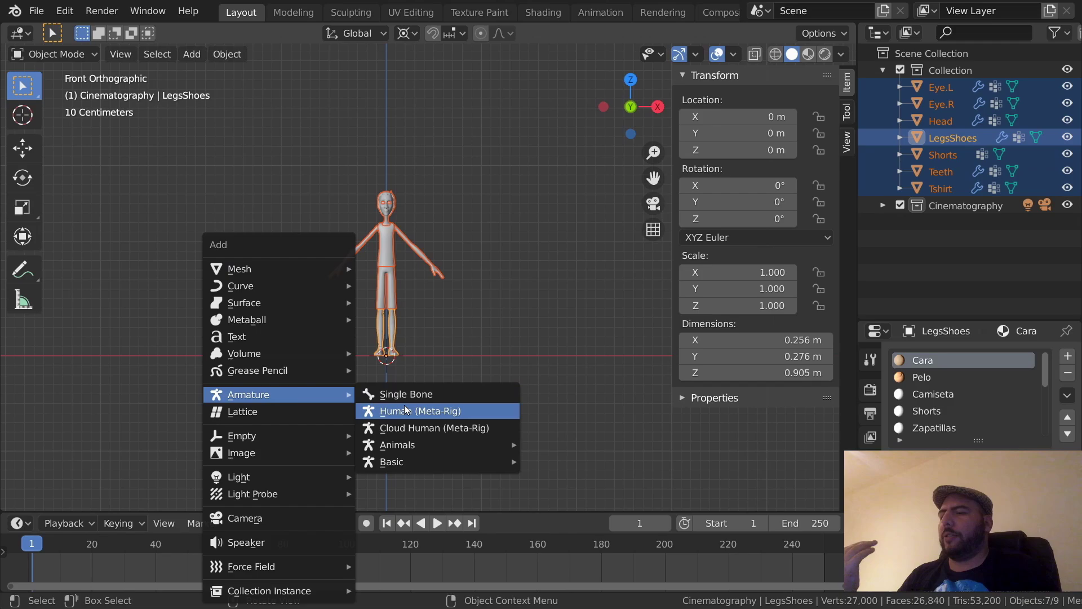
{"action": "left_click", "coordinate": [404, 407]}
{"action": "middle_click_drag", "start_coordinate": [451, 272], "coordinate": [475, 248], "text": "ctrl"}
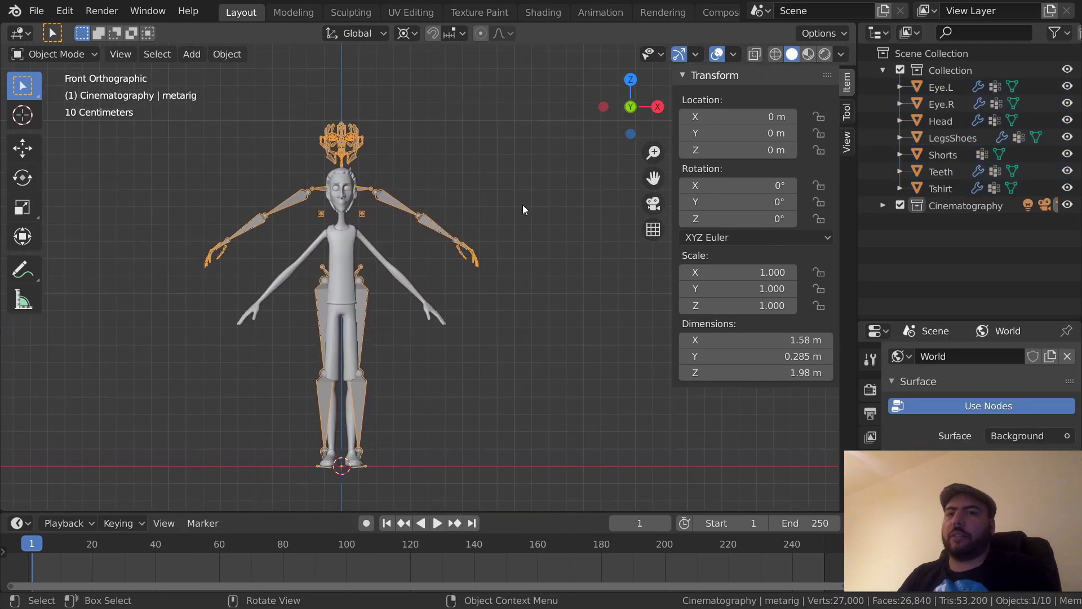
Enlarge the properties area and set the metarig's armature to display In Front of the character.
{"action": "left_click", "coordinate": [871, 586]}
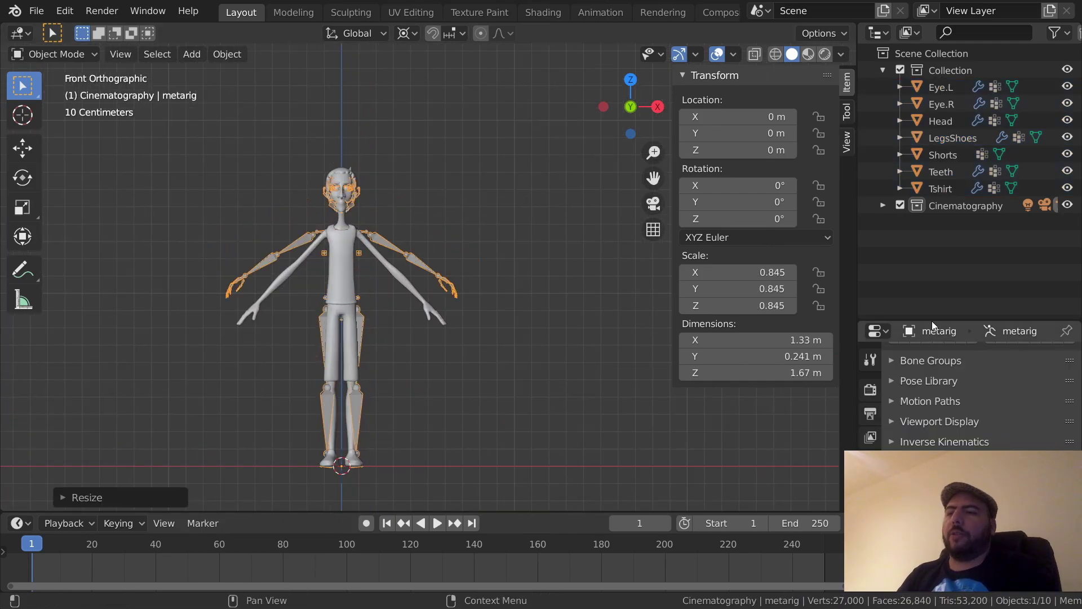
{"action": "left_click_drag", "start_coordinate": [933, 318], "coordinate": [934, 36]}
{"action": "left_click", "coordinate": [951, 309]}
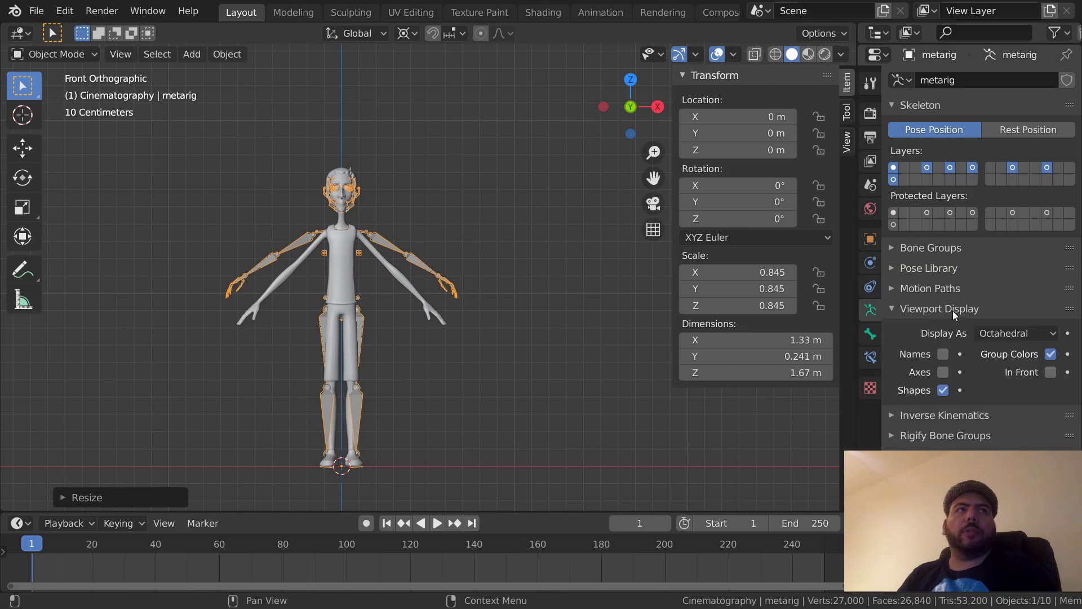
{"action": "left_click", "coordinate": [1051, 373]}
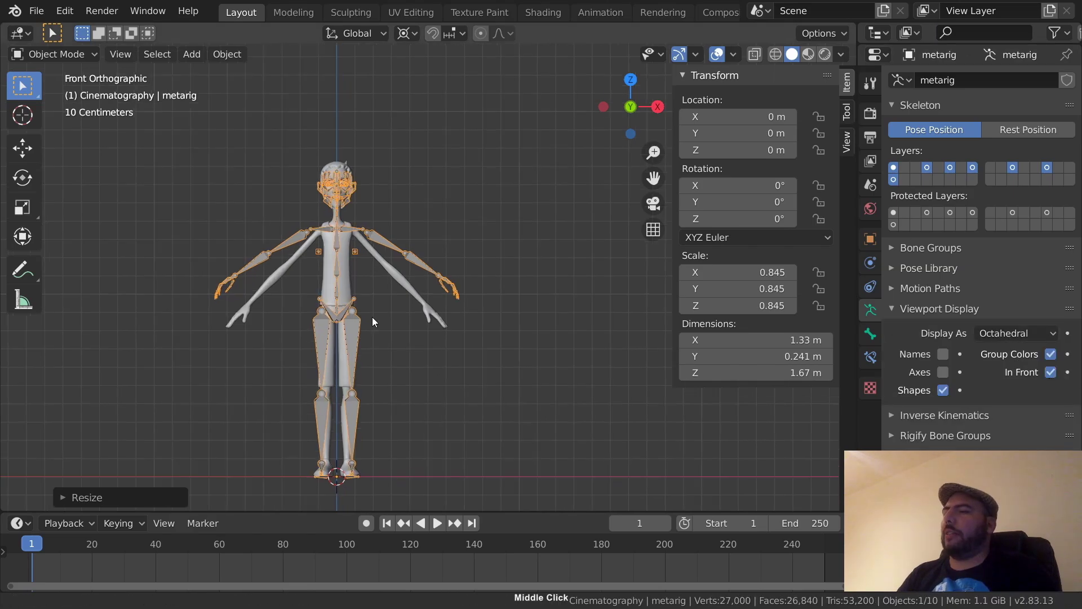
Set the metarig object's viewport display to Wire so its bones draw as outlines over the character.
{"action": "middle_click_drag", "start_coordinate": [372, 317], "coordinate": [483, 212], "text": "ctrl"}
{"action": "middle_click_drag", "start_coordinate": [311, 269], "coordinate": [538, 413], "text": "shift"}
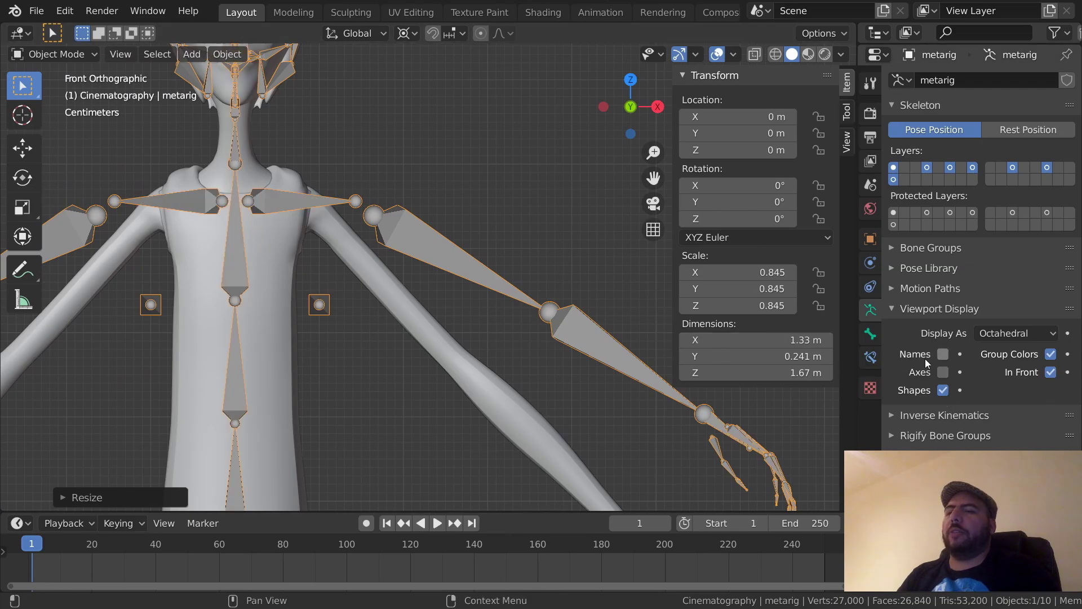
{"action": "left_click", "coordinate": [871, 240]}
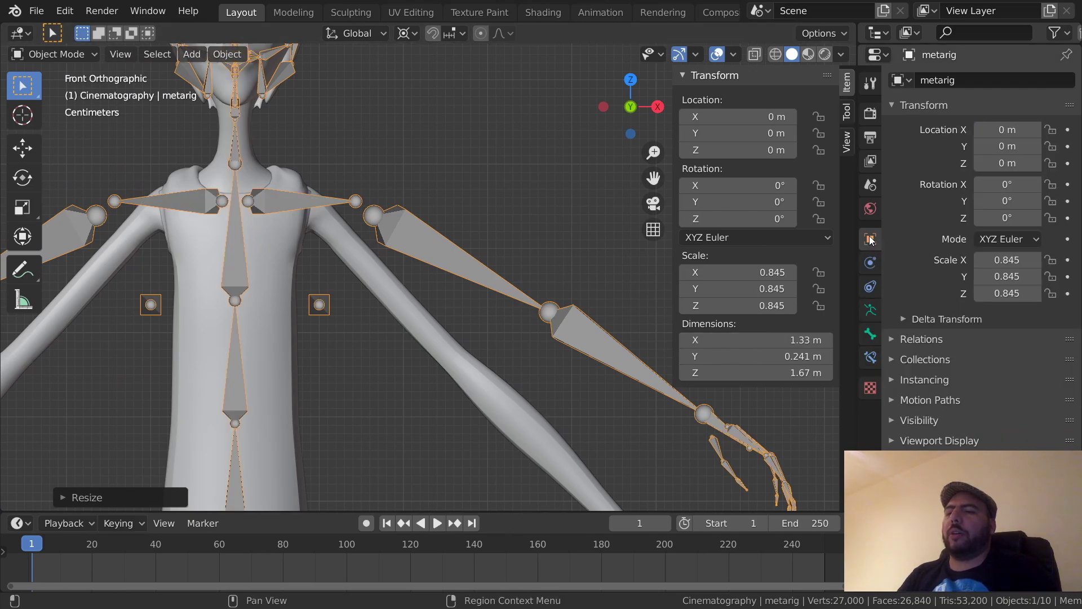
{"action": "left_click", "coordinate": [925, 107]}
{"action": "left_click", "coordinate": [923, 209]}
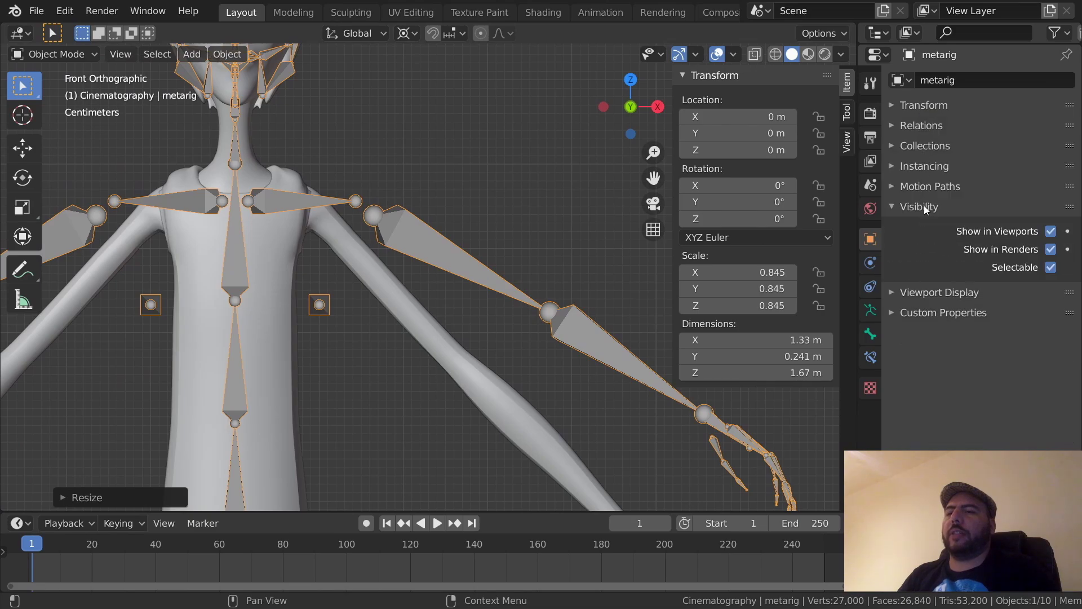
{"action": "left_click", "coordinate": [925, 206]}
{"action": "left_click", "coordinate": [936, 227]}
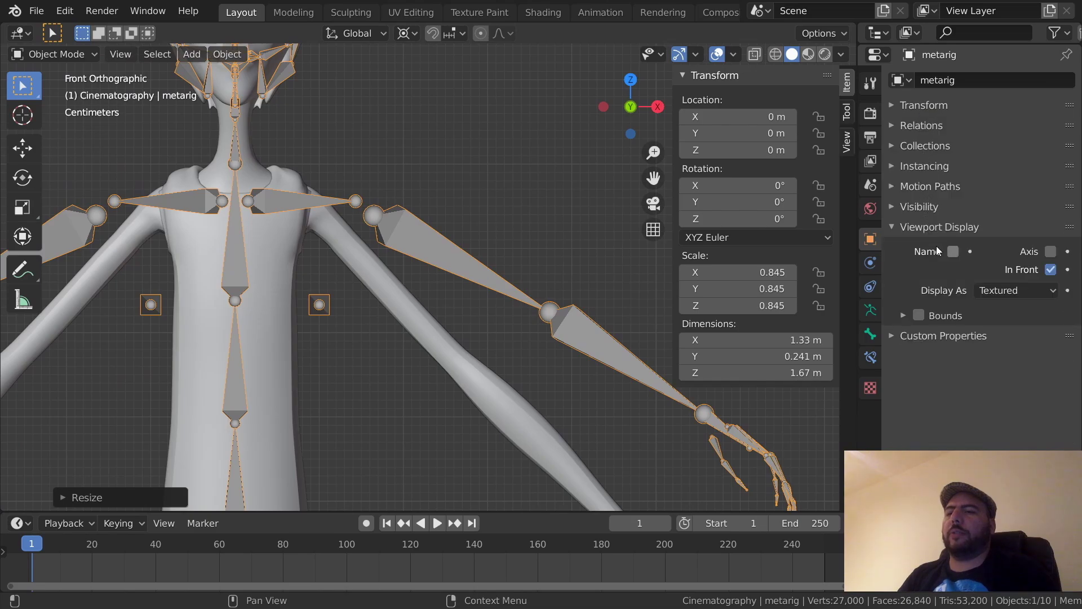
{"action": "left_click", "coordinate": [990, 290]}
{"action": "left_click", "coordinate": [973, 333]}
{"action": "mouse_move", "coordinate": [462, 259]}
{"action": "middle_mouse_down", "text": "ctrl"}
{"action": "mouse_move", "coordinate": [427, 340]}
{"action": "mouse_move", "coordinate": [463, 250]}
{"action": "middle_mouse_up", "text": "ctrl"}
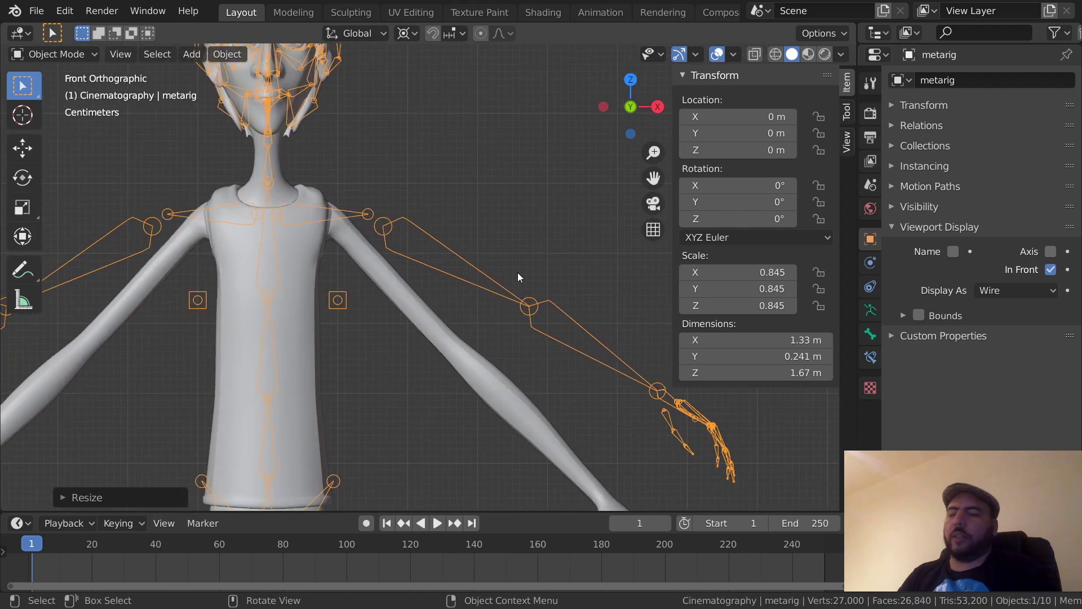
Set the transform orientation to Normal and the pivot point to Active Element.
{"action": "key", "text": "n"}
{"action": "middle_click_drag", "start_coordinate": [543, 248], "coordinate": [477, 323], "text": "ctrl"}
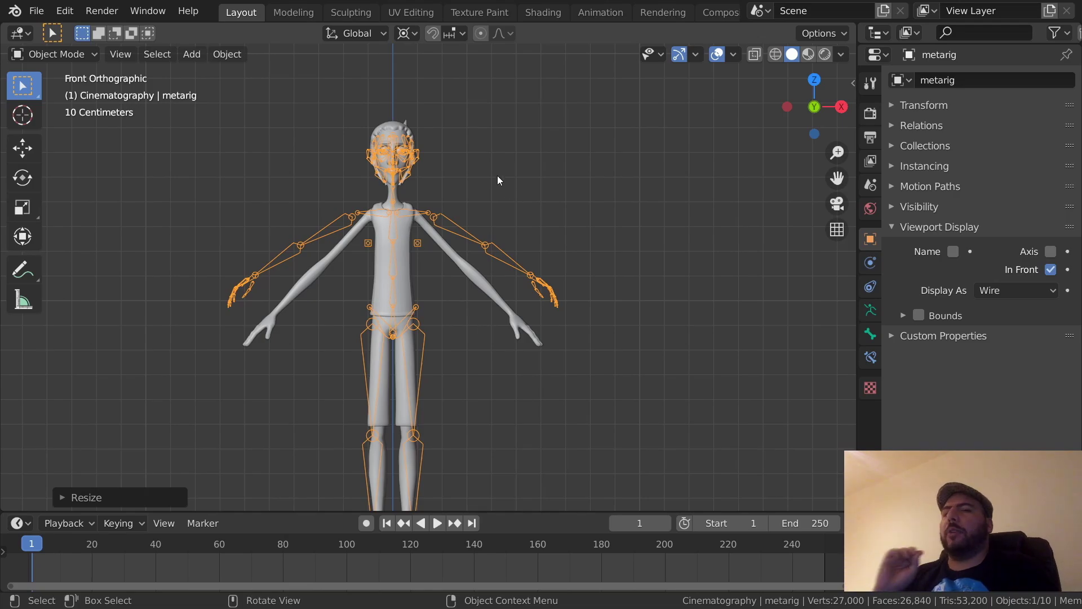
{"action": "left_click", "coordinate": [379, 40]}
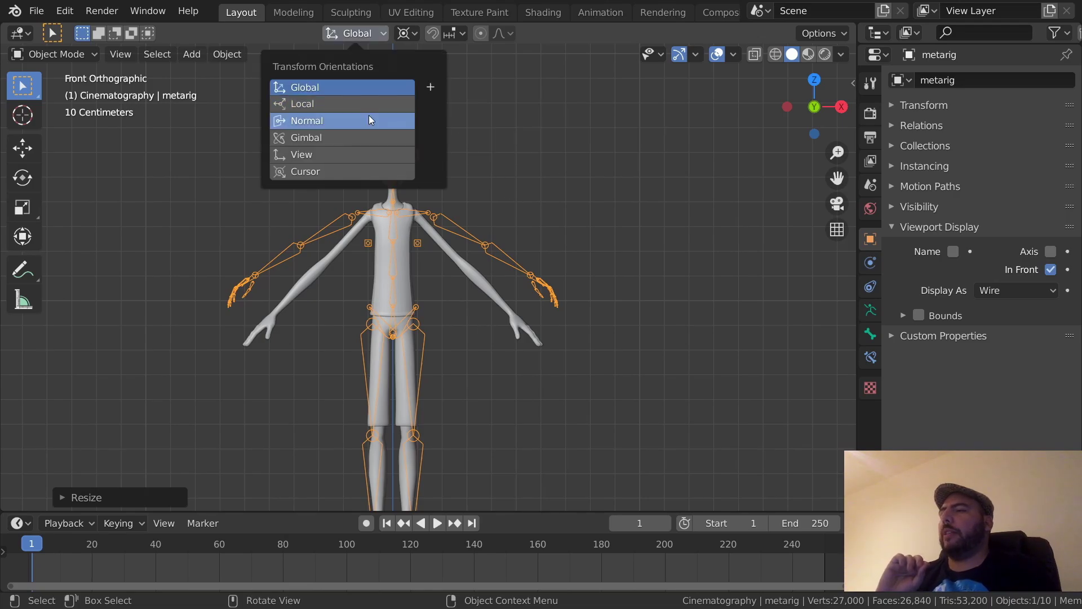
{"action": "left_click", "coordinate": [368, 120]}
{"action": "left_click", "coordinate": [404, 34]}
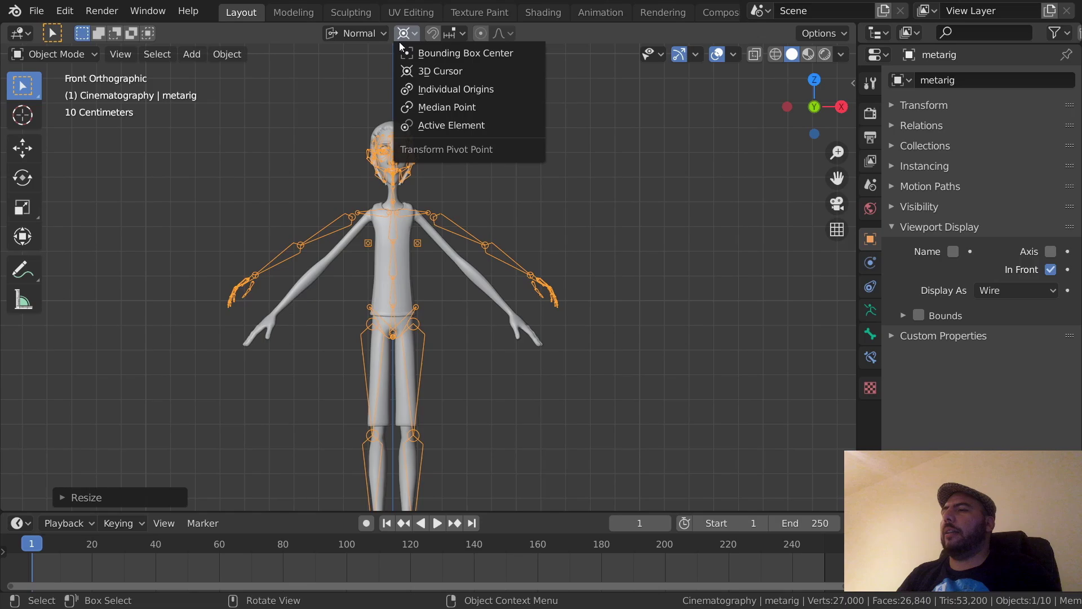
{"action": "left_click", "coordinate": [434, 125]}
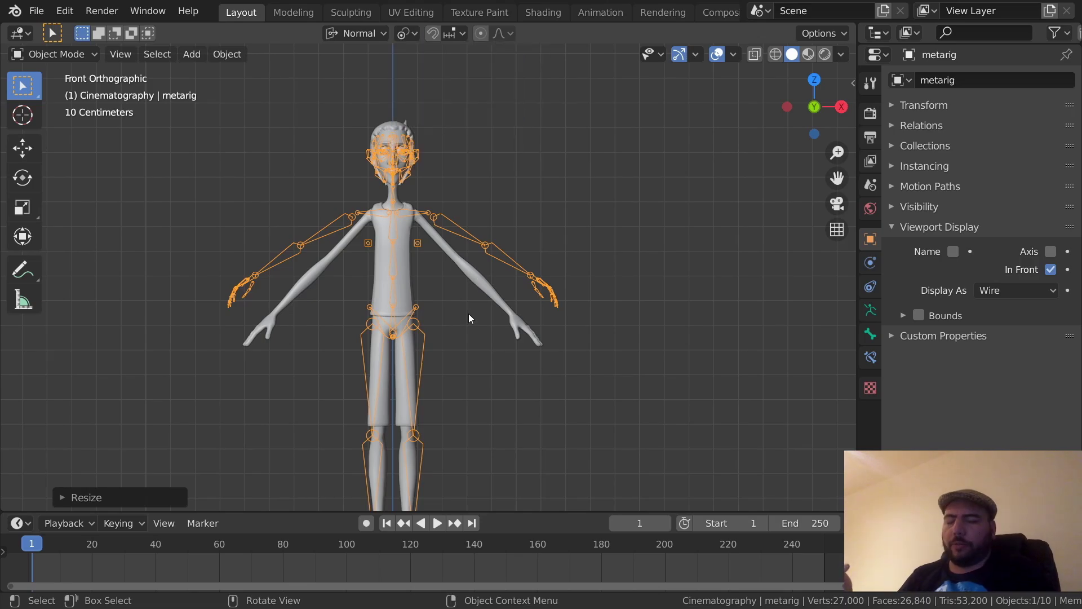
Put the metarig in Edit Mode from the front view, deselect all bones and enable X-axis mirroring.
{"action": "scroll", "coordinate": [461, 225], "scroll_direction": "up", "scroll_amount": 3}
{"action": "middle_click_drag", "start_coordinate": [462, 225], "coordinate": [428, 276], "text": "shift"}
{"action": "scroll", "coordinate": [438, 309], "scroll_direction": "down", "scroll_amount": 2}
{"action": "key", "text": "KP_1"}
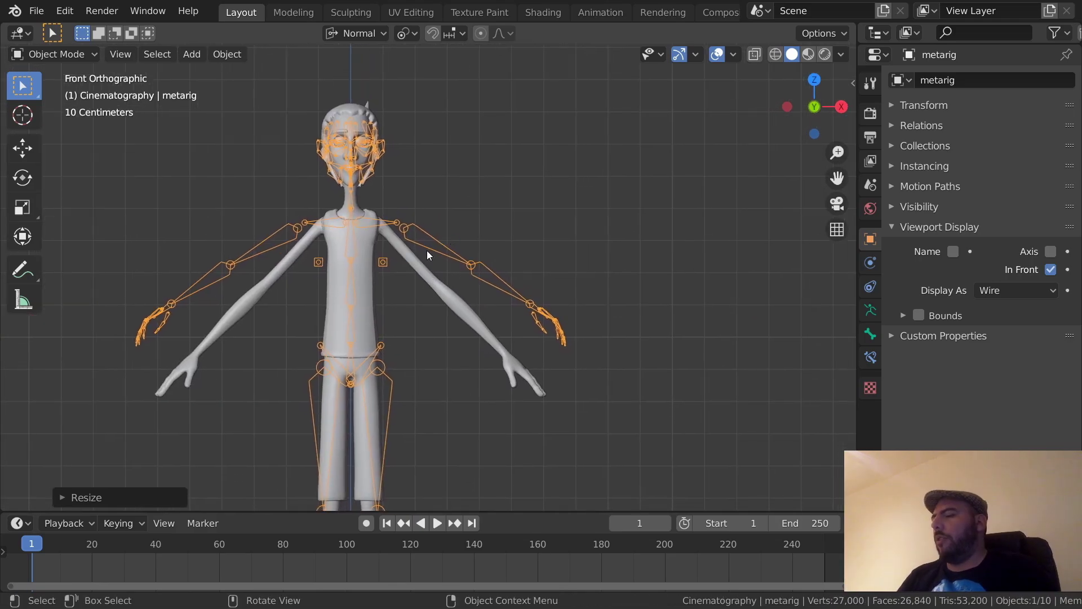
{"action": "key", "text": "Tab"}
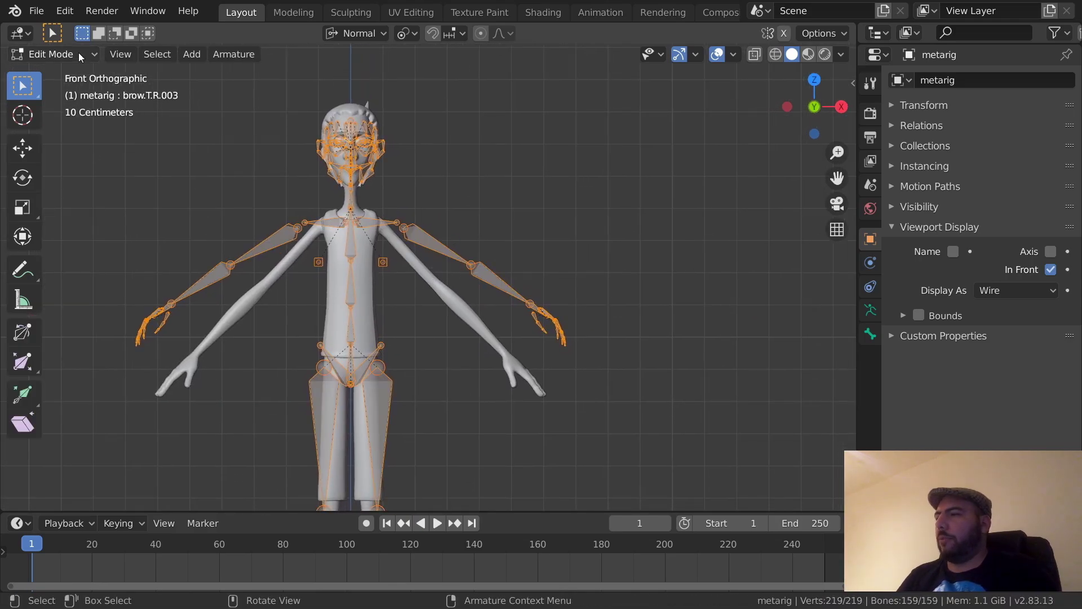
{"action": "key", "text": "alt+a"}
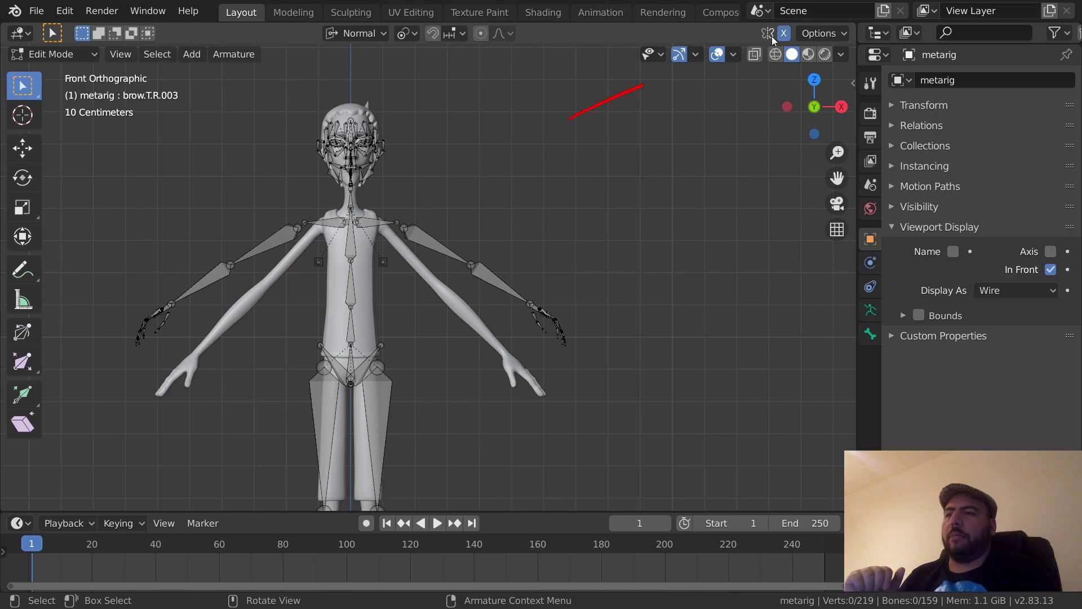
Hide the character's right arm bones and the outer bones on the right side of the face.
{"action": "key", "text": "Home"}
{"action": "middle_click_drag", "start_coordinate": [512, 280], "coordinate": [474, 217], "text": "ctrl"}
{"action": "middle_click_drag", "start_coordinate": [472, 217], "coordinate": [545, 289], "text": "shift"}
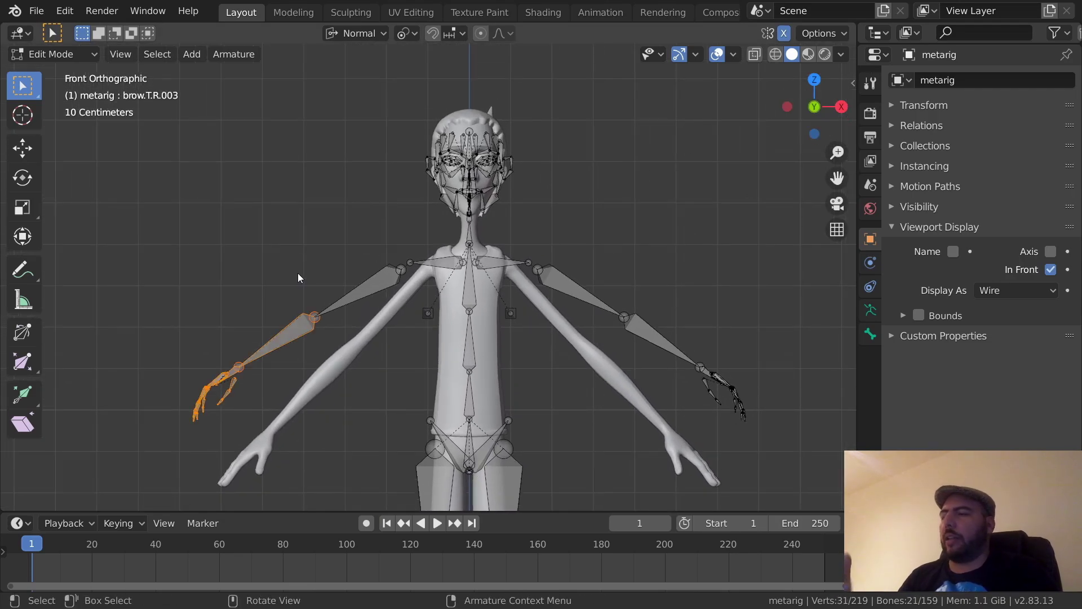
{"action": "mouse_move", "coordinate": [134, 207]}
{"action": "left_mouse_down", "text": "shift"}
{"action": "mouse_move", "coordinate": [367, 413]}
{"action": "mouse_move", "coordinate": [451, 423]}
{"action": "left_mouse_up", "text": "shift"}
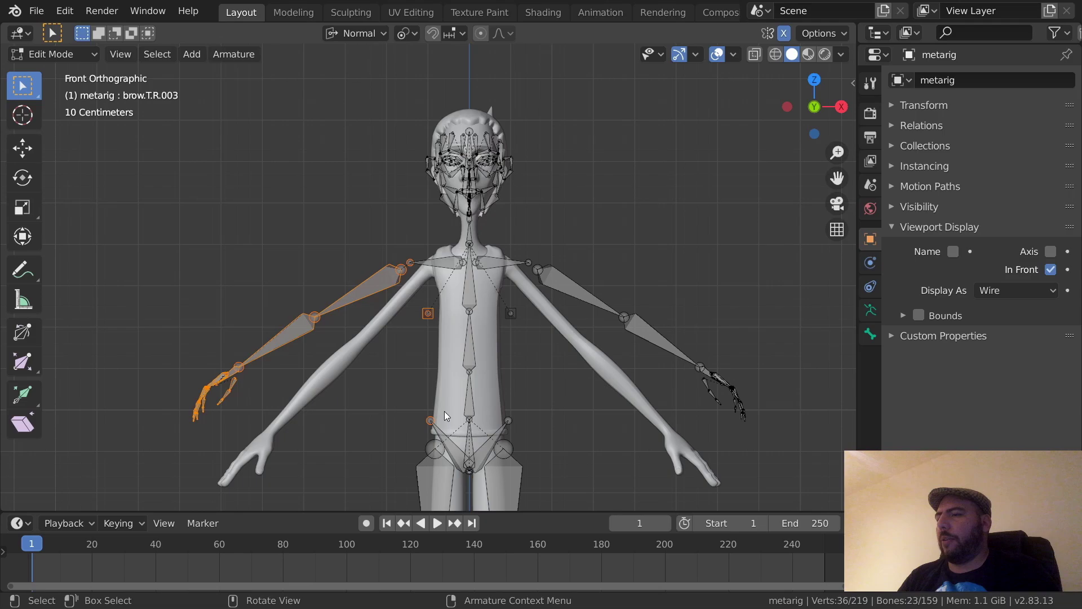
{"action": "key", "text": "h"}
{"action": "left_click_drag", "start_coordinate": [385, 81], "coordinate": [455, 225]}
{"action": "key", "text": "h"}
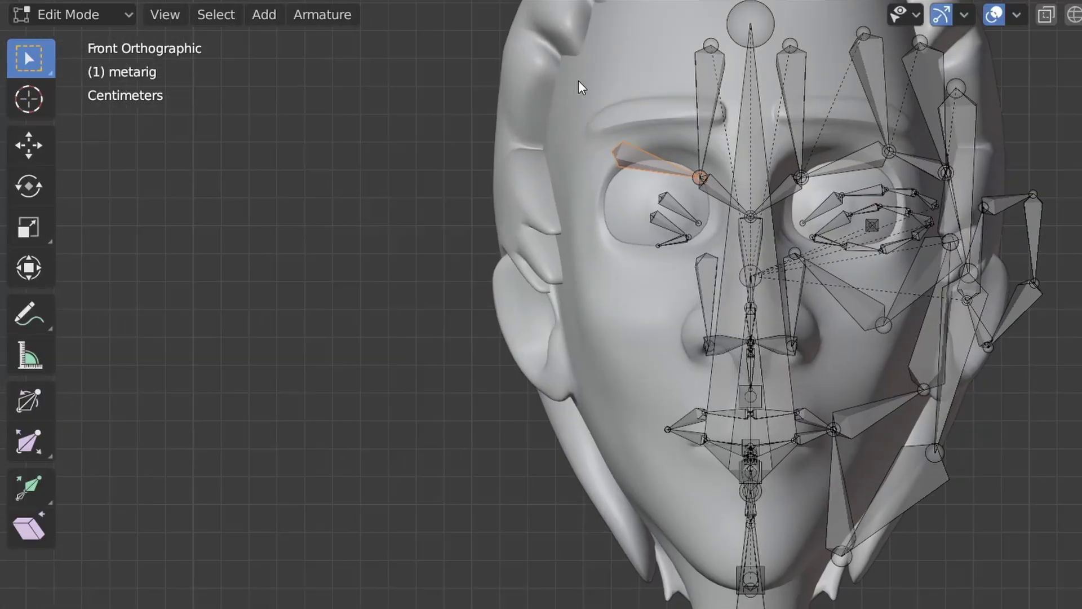
Hide the remaining right-side face bones around the brow, eye, nose and mouth.
{"action": "left_click_drag", "start_coordinate": [419, 108], "coordinate": [459, 417]}
{"action": "key", "text": "h"}
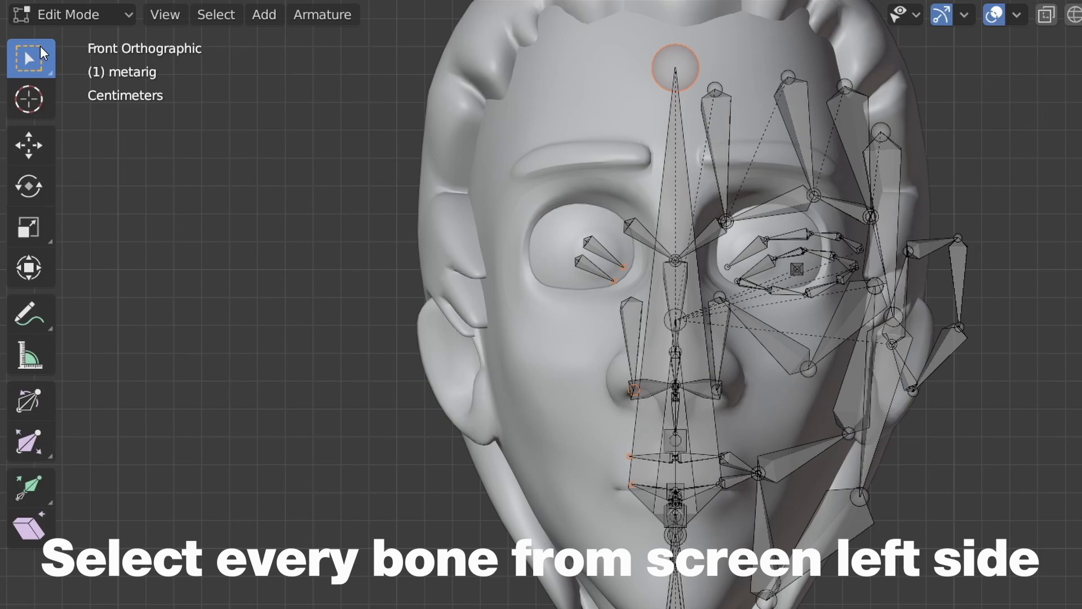
{"action": "left_click", "coordinate": [40, 46]}
{"action": "left_click", "coordinate": [646, 240]}
{"action": "key", "text": "h"}
{"action": "left_click", "coordinate": [602, 252]}
{"action": "key", "text": "h"}
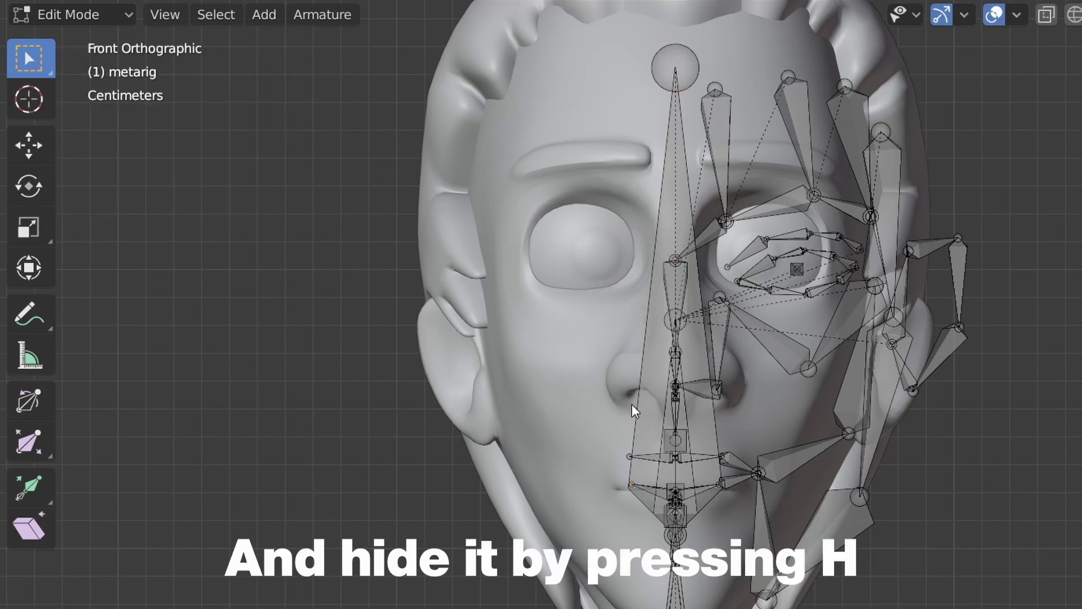
Delete the breast bone beside the chest along with its mirrored counterpart.
{"action": "scroll", "coordinate": [632, 411], "scroll_direction": "down", "scroll_amount": 2}
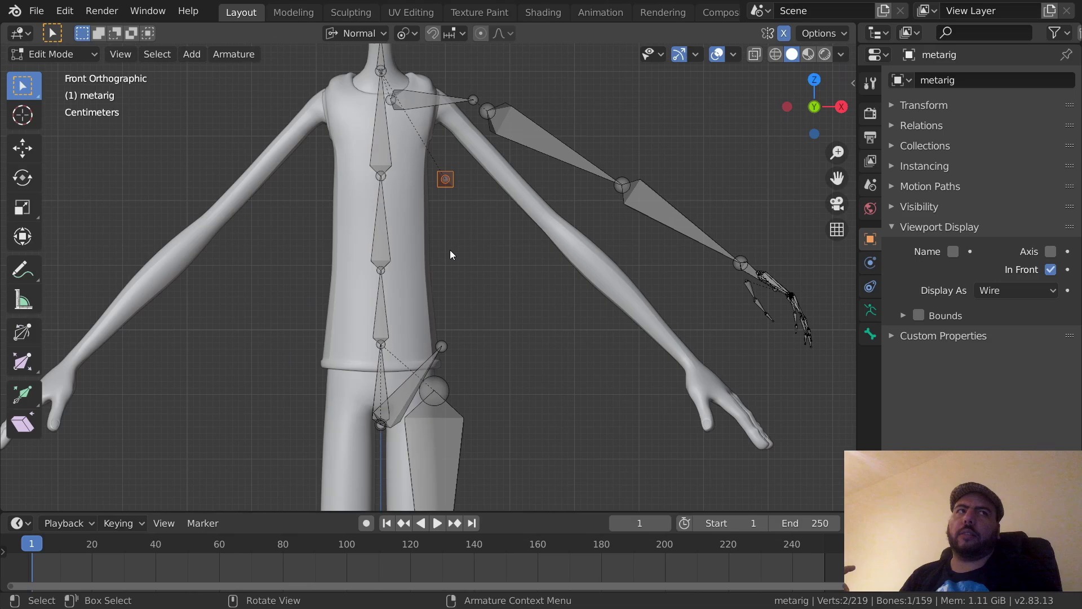
{"action": "key", "text": "x"}
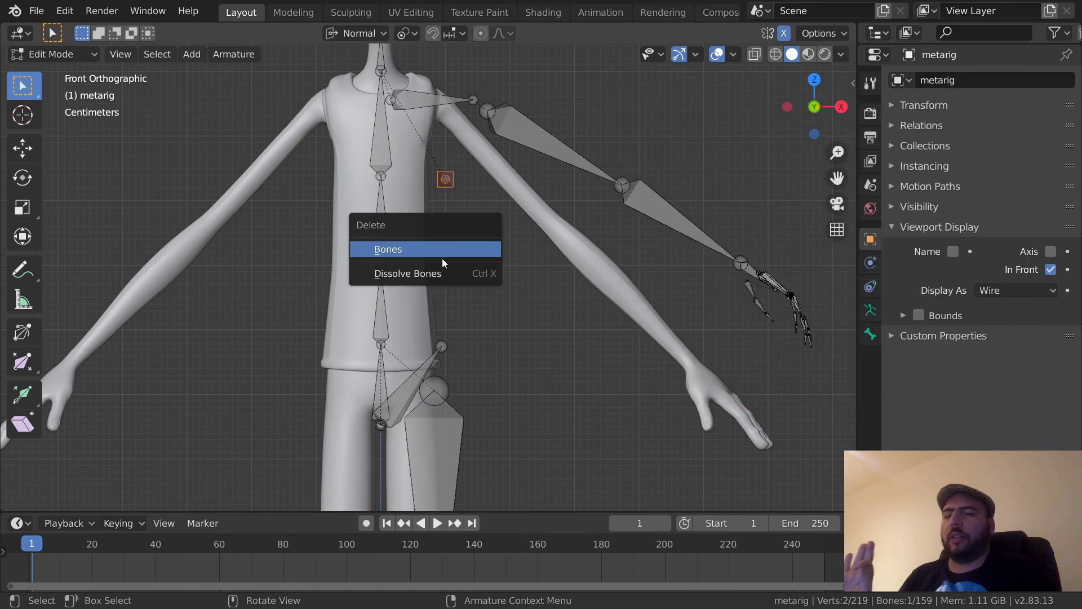
{"action": "left_click", "coordinate": [443, 260]}
Hide the leftover bones on the metarig that are not needed for one-sided editing.
{"action": "scroll", "coordinate": [443, 260], "scroll_direction": "down", "scroll_amount": 5}
{"action": "left_click_drag", "start_coordinate": [623, 171], "coordinate": [454, 281]}
{"action": "mouse_move", "coordinate": [453, 329]}
{"action": "middle_mouse_down", "text": "shift"}
{"action": "mouse_move", "coordinate": [461, 320]}
{"action": "mouse_move", "coordinate": [454, 336]}
{"action": "middle_mouse_up", "text": "shift"}
{"action": "middle_click_drag", "start_coordinate": [454, 335], "coordinate": [519, 326], "text": "ctrl"}
{"action": "key", "text": "h"}
{"action": "middle_click_drag", "start_coordinate": [519, 326], "coordinate": [493, 243], "text": "ctrl"}
{"action": "key", "text": "h"}
Move the upper and middle spine joints in the side view so they sit inside the torso.
{"action": "key", "text": "KP_3"}
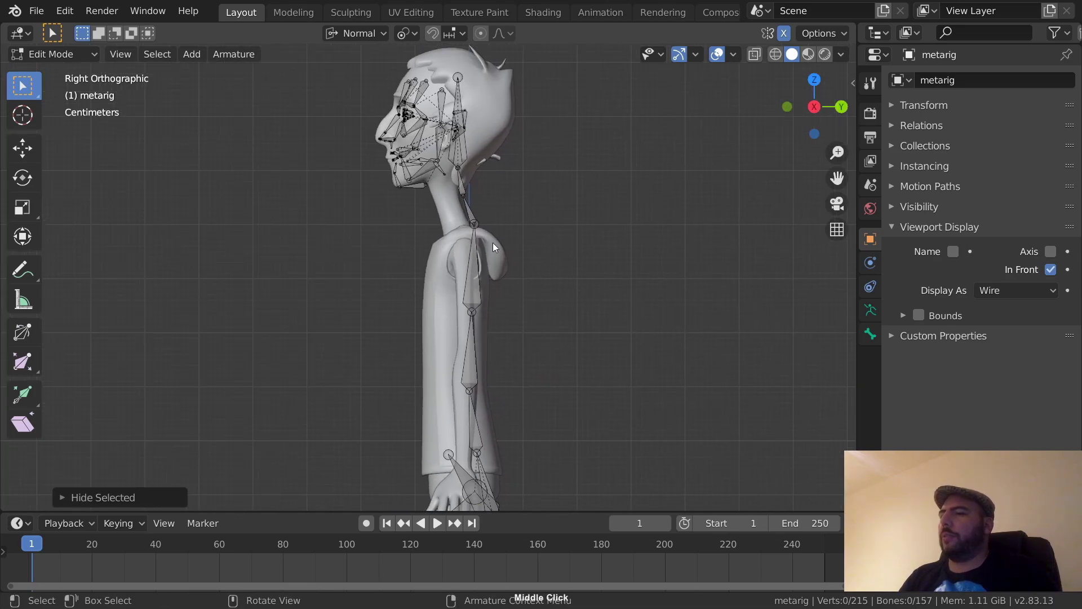
{"action": "left_click", "coordinate": [472, 271]}
{"action": "key", "text": "g"}
{"action": "middle_click_drag", "start_coordinate": [437, 320], "coordinate": [496, 231], "text": "shift"}
{"action": "left_click", "coordinate": [500, 222]}
{"action": "left_click_drag", "start_coordinate": [526, 252], "coordinate": [473, 292]}
{"action": "key", "text": "g"}
{"action": "left_click", "coordinate": [461, 298]}
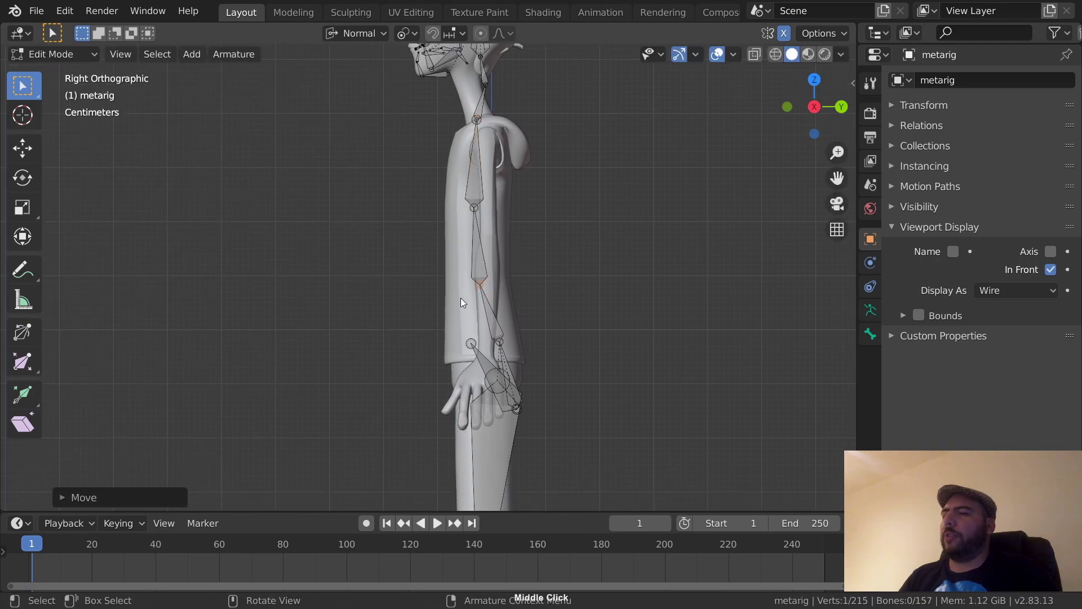
Move the lower spine joint and the pelvis bone's tip forward in the side view to fit the waist.
{"action": "left_click_drag", "start_coordinate": [495, 351], "coordinate": [496, 348]}
{"action": "key", "text": "g"}
{"action": "left_click", "coordinate": [483, 347]}
{"action": "middle_click_drag", "start_coordinate": [482, 349], "coordinate": [550, 248], "text": "shift"}
{"action": "left_click_drag", "start_coordinate": [438, 194], "coordinate": [475, 232]}
{"action": "key", "text": "g"}
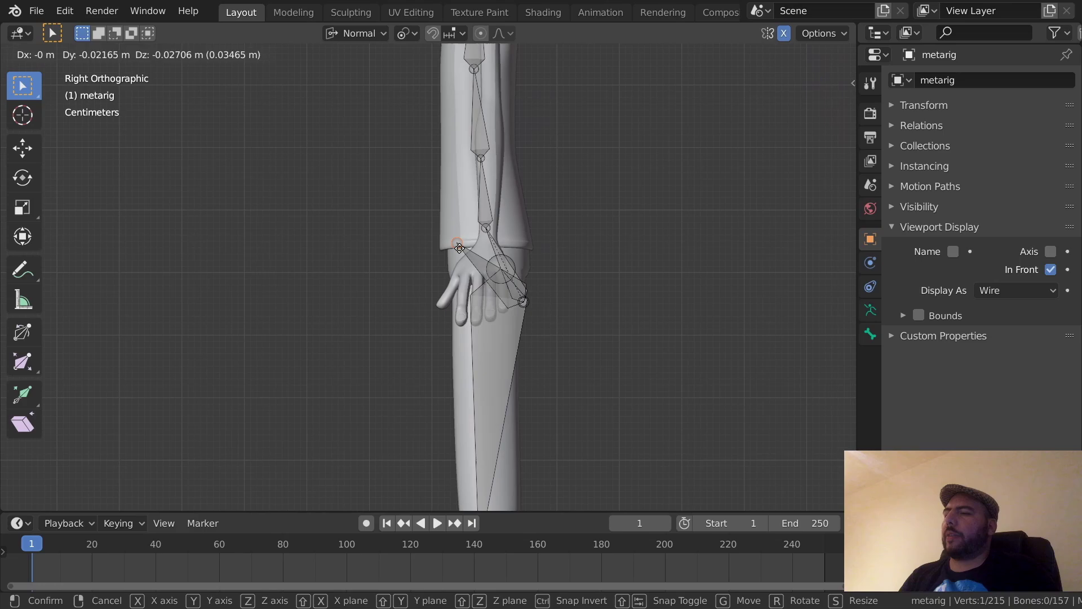
{"action": "left_click", "coordinate": [464, 247]}
Lower the waist spine joint along Z in the front view to the bottom edge of the shirt.
{"action": "key", "text": "KP_1"}
{"action": "middle_click_drag", "start_coordinate": [527, 245], "coordinate": [514, 282], "text": "shift"}
{"action": "left_click", "coordinate": [490, 273]}
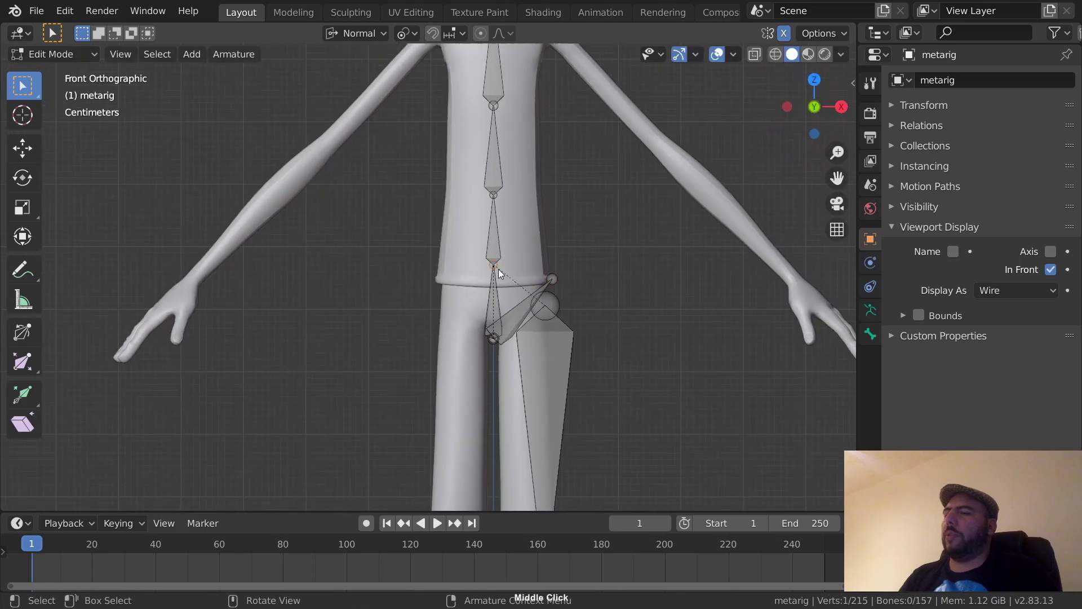
{"action": "key", "text": "g"}
{"action": "key", "text": "z"}
{"action": "left_click", "coordinate": [494, 274]}
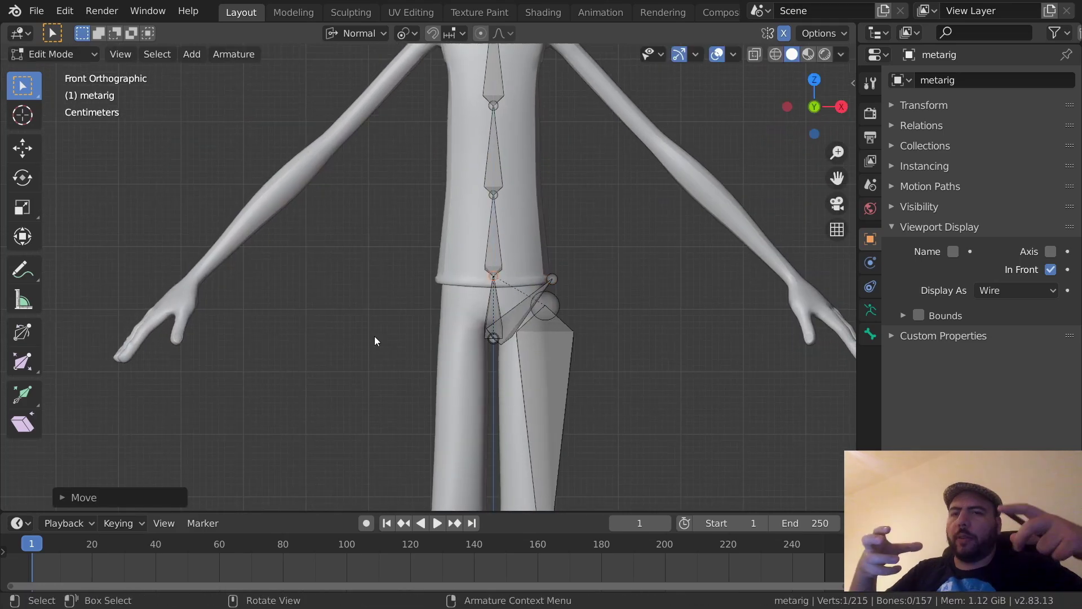
{"action": "middle_click_drag", "start_coordinate": [375, 336], "coordinate": [465, 290], "text": "shift"}
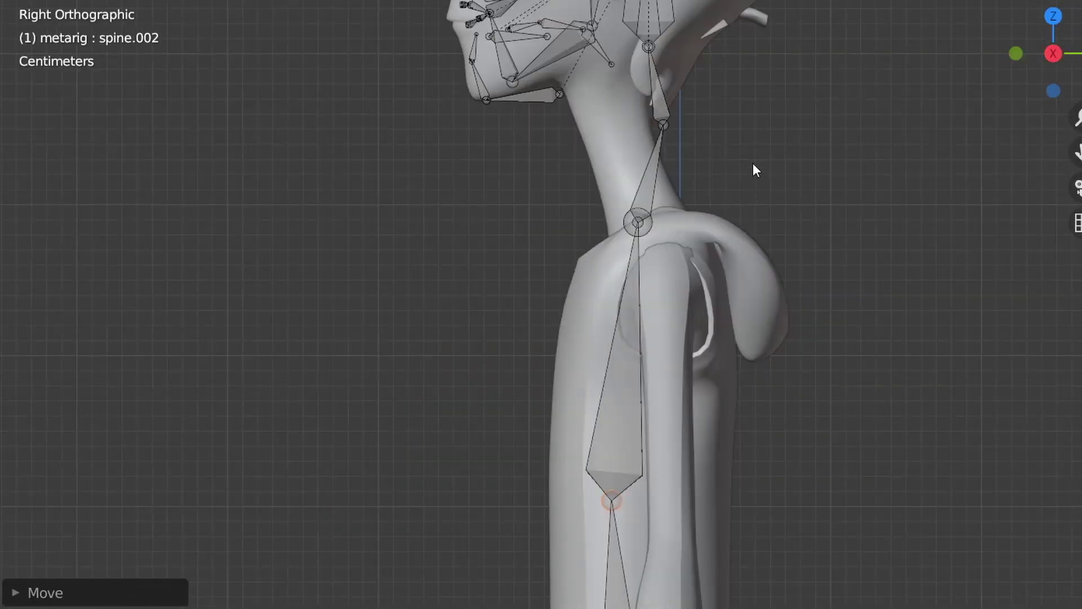
Select the head bone spine.006 and the face root bone overlapping it, and move them forward over the top of the neck.
{"action": "scroll", "coordinate": [630, 158], "scroll_direction": "up", "scroll_amount": 3}
{"action": "left_click", "coordinate": [630, 158]}
{"action": "middle_click_drag", "start_coordinate": [636, 138], "coordinate": [641, 283], "text": "shift"}
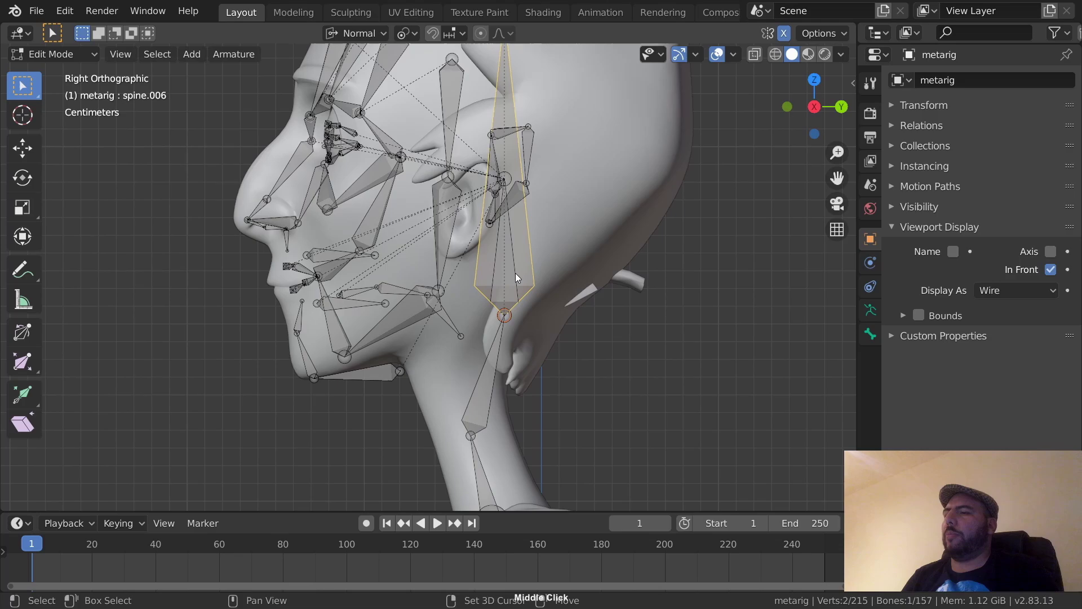
{"action": "left_click", "coordinate": [640, 299], "text": "shift"}
{"action": "left_click_drag", "start_coordinate": [639, 312], "coordinate": [628, 291]}
{"action": "key", "text": "g"}
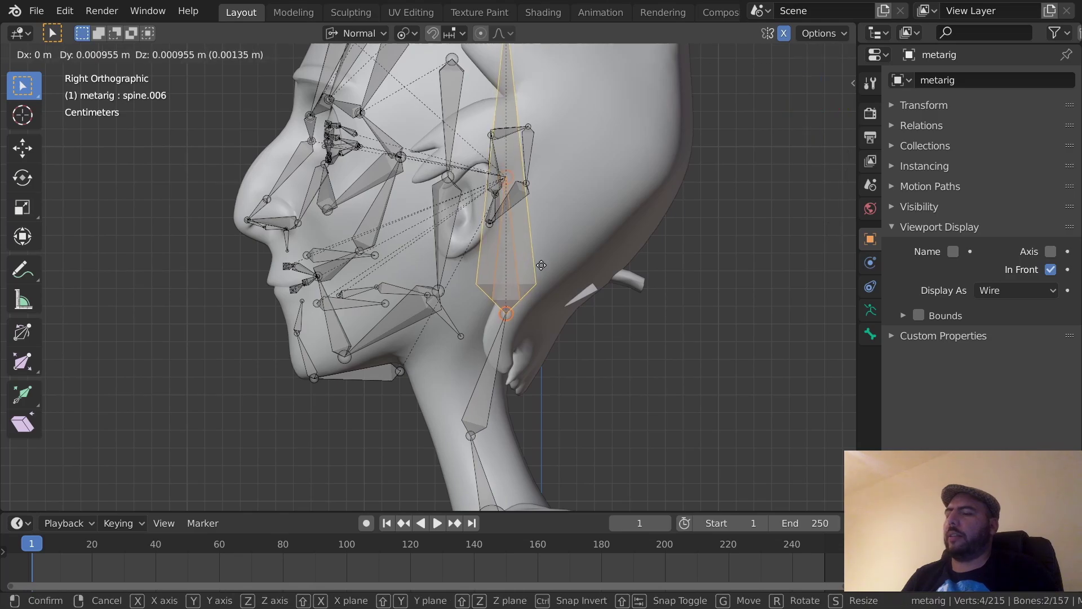
{"action": "left_click", "coordinate": [481, 299]}
{"action": "middle_click_drag", "start_coordinate": [477, 318], "coordinate": [475, 344], "text": "shift"}
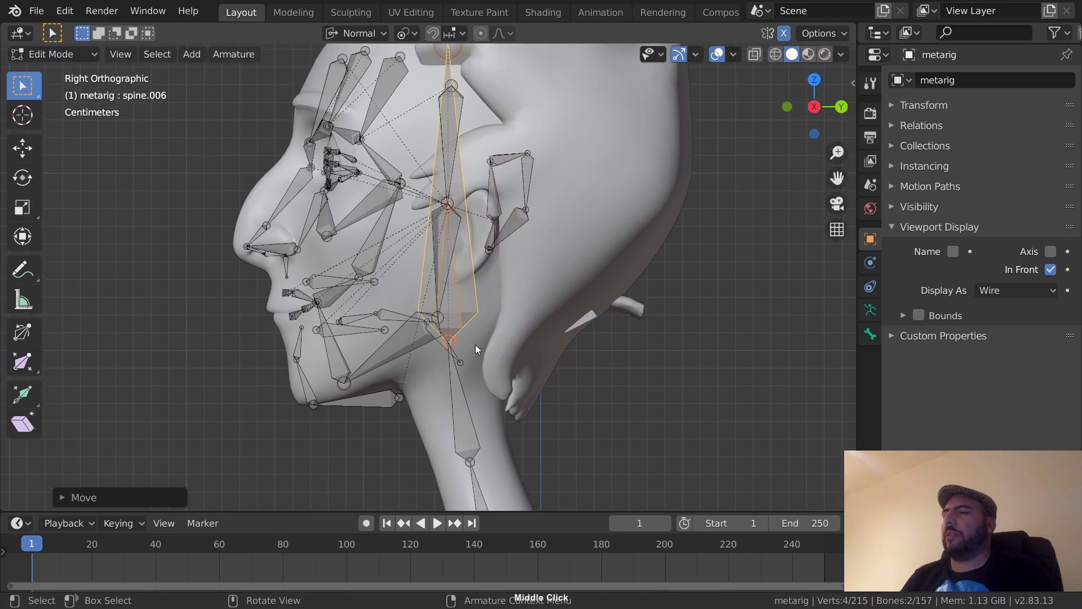
{"action": "key", "text": "g"}
{"action": "key", "text": "z"}
{"action": "right_click", "coordinate": [473, 342]}
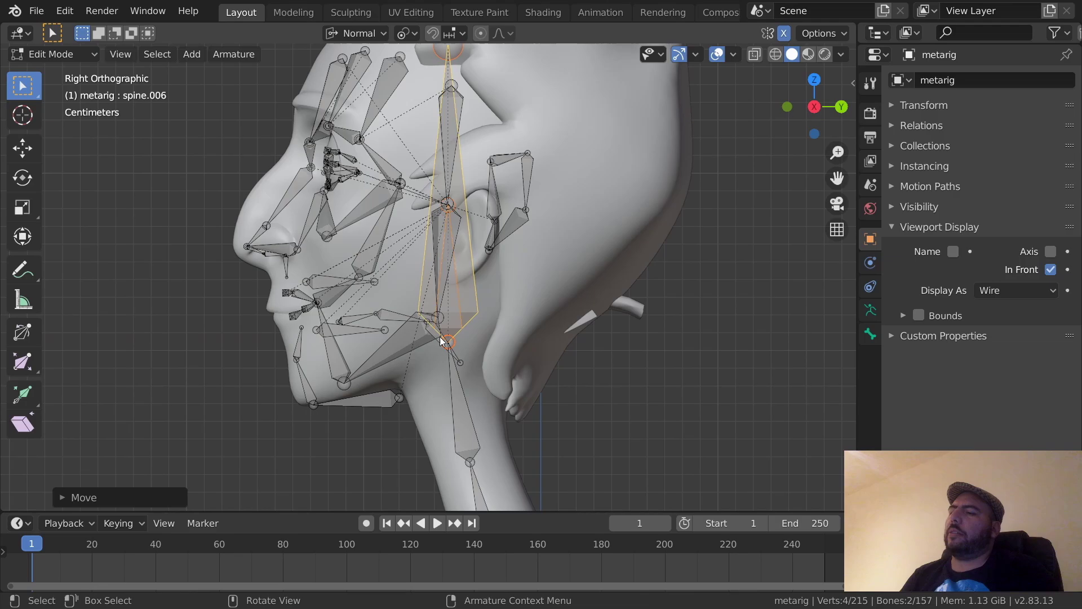
Fine-tune the placement of the head bones at the top of the neck in the side view.
{"action": "key", "text": "g"}
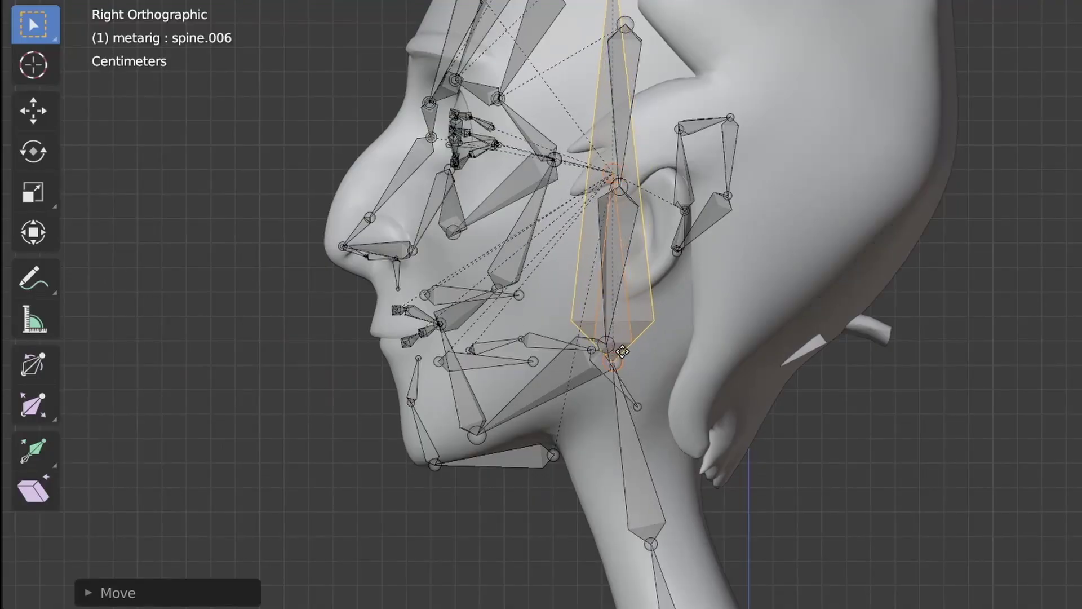
{"action": "middle_click_drag", "start_coordinate": [622, 351], "coordinate": [624, 253], "text": "shift"}
{"action": "middle_click_drag", "start_coordinate": [620, 306], "coordinate": [840, 111]}
Adjust the base spine joint at the crotch in the front view.
{"action": "key", "text": "KP_1"}
{"action": "scroll", "coordinate": [840, 112], "scroll_direction": "down", "scroll_amount": 6}
{"action": "left_click", "coordinate": [606, 379]}
{"action": "key", "text": "g"}
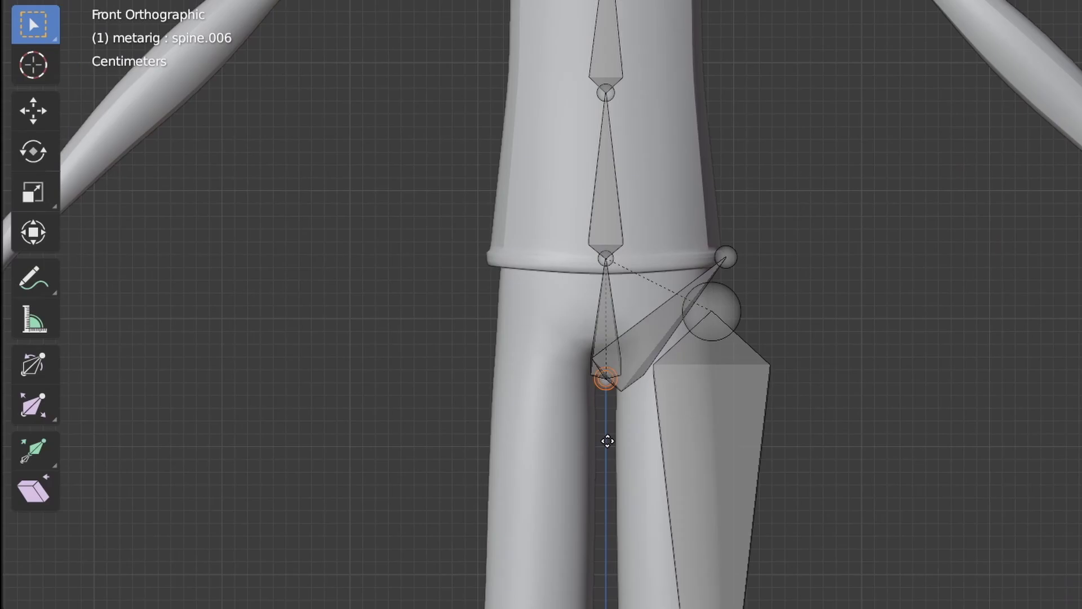
{"action": "left_click", "coordinate": [725, 258]}
Select the left leg bones and move them inward in the front view to centre them on the leg.
{"action": "scroll", "coordinate": [714, 274], "scroll_direction": "down", "scroll_amount": 8}
{"action": "left_click", "coordinate": [654, 247]}
{"action": "left_click_drag", "start_coordinate": [609, 457], "coordinate": [718, 311], "text": "shift"}
{"action": "middle_click_drag", "start_coordinate": [717, 312], "coordinate": [699, 262], "text": "shift"}
{"action": "middle_click_drag", "start_coordinate": [717, 293], "coordinate": [756, 368], "text": "ctrl"}
{"action": "key", "text": "g"}
{"action": "left_click", "coordinate": [744, 255]}
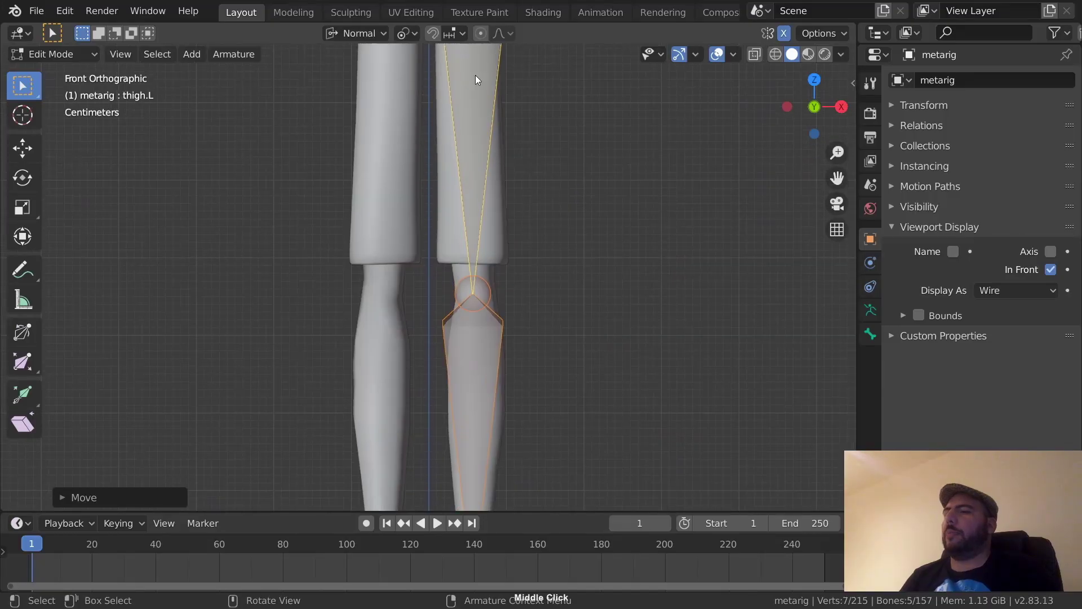
Turn on the Wireframe viewport overlay to show the character's mesh edges.
{"action": "middle_click_drag", "start_coordinate": [475, 75], "coordinate": [509, 280], "text": "shift"}
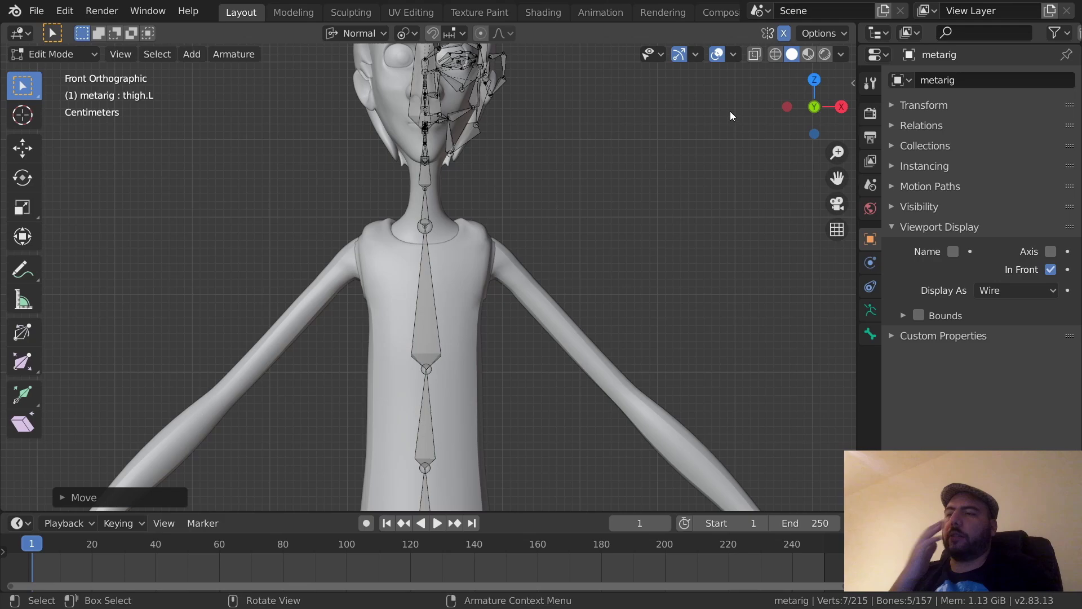
{"action": "left_click", "coordinate": [733, 54]}
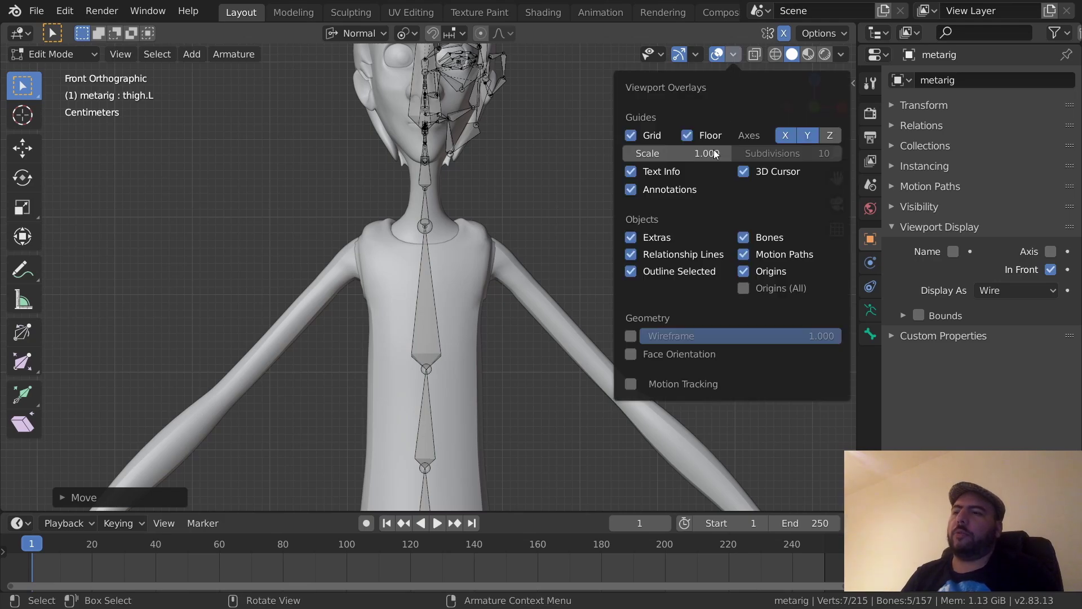
{"action": "left_click", "coordinate": [731, 58]}
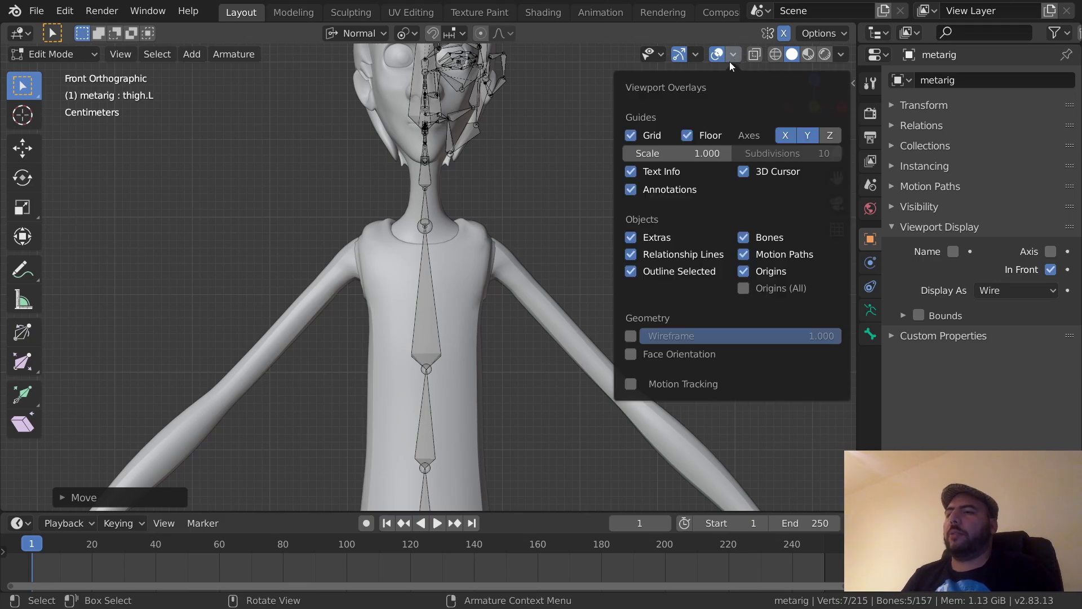
{"action": "left_click", "coordinate": [630, 336]}
Reposition the tip of the left pelvis bone in the front view.
{"action": "middle_click_drag", "start_coordinate": [507, 425], "coordinate": [547, 226], "text": "shift"}
{"action": "left_click", "coordinate": [504, 194]}
{"action": "key", "text": "g"}
{"action": "left_click", "coordinate": [502, 231]}
Select the left knee joint and align it with the knee's edge loops in the side view.
{"action": "middle_click_drag", "start_coordinate": [555, 440], "coordinate": [573, 173], "text": "shift"}
{"action": "left_click", "coordinate": [484, 260]}
{"action": "key", "text": "KP_3"}
{"action": "key", "text": "g"}
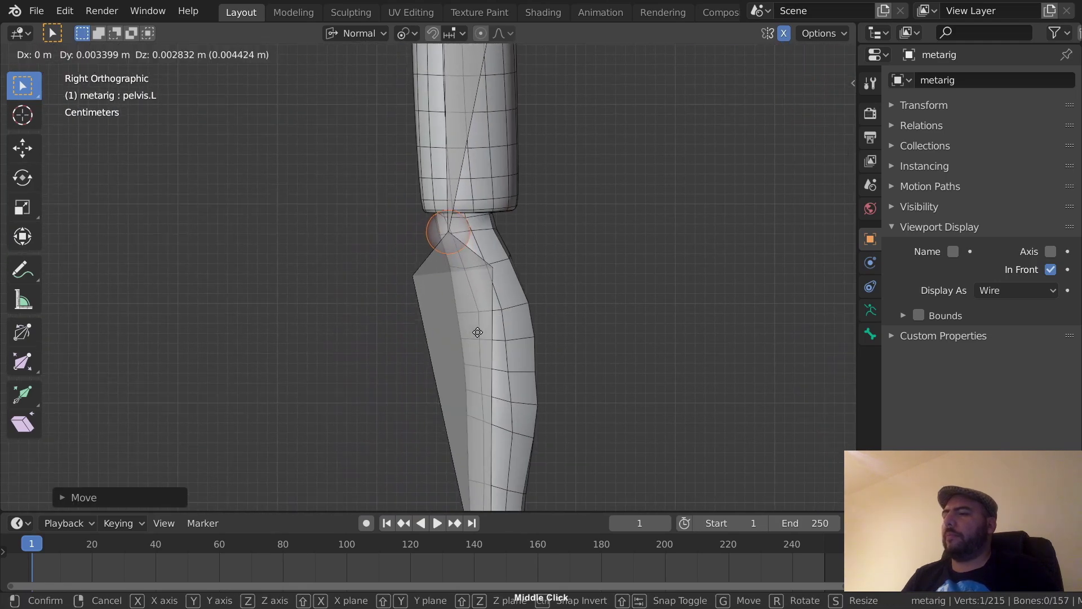
{"action": "left_click", "coordinate": [478, 333]}
Select the left ankle joint and move it into the character's ankle in the side view.
{"action": "middle_click_drag", "start_coordinate": [525, 468], "coordinate": [563, 141], "text": "shift"}
{"action": "key", "text": "KP_1"}
{"action": "left_click", "coordinate": [524, 292]}
{"action": "key", "text": "KP_3"}
{"action": "key", "text": "g"}
Place the joint between the left foot and toe bones at the ball of the shoe in the side view.
{"action": "middle_click_drag", "start_coordinate": [533, 360], "coordinate": [588, 259], "text": "shift"}
{"action": "key", "text": "g"}
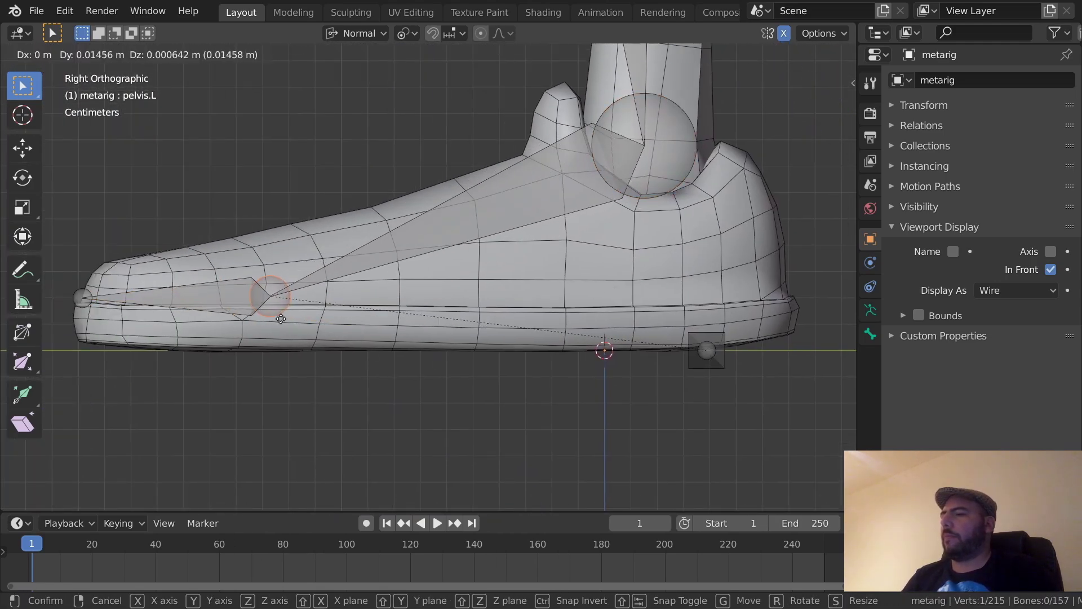
{"action": "left_click", "coordinate": [282, 329]}
{"action": "key", "text": "g"}
{"action": "left_click", "coordinate": [292, 329]}
{"action": "middle_click_drag", "start_coordinate": [302, 299], "coordinate": [401, 318]}
{"action": "key", "text": "KP_3"}
Select the left heel bone and move it to the back end of the shoe's sole, just above the ground line.
{"action": "middle_click_drag", "start_coordinate": [803, 294], "coordinate": [601, 215], "text": "shift"}
{"action": "left_click_drag", "start_coordinate": [603, 214], "coordinate": [470, 323]}
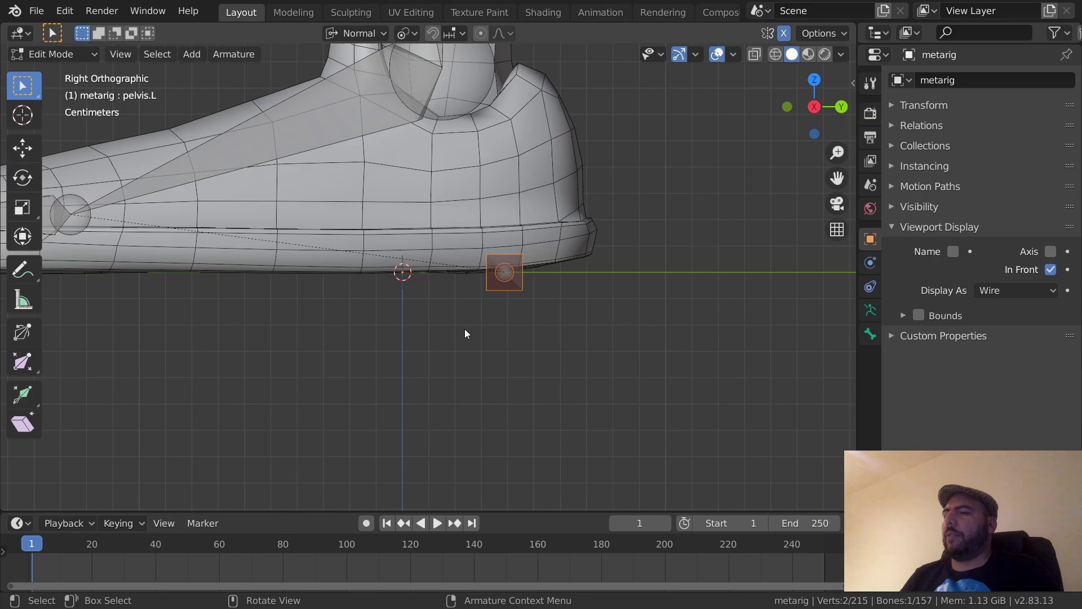
{"action": "key", "text": "g"}
{"action": "left_click", "coordinate": [589, 314]}
{"action": "middle_click_drag", "start_coordinate": [590, 314], "coordinate": [504, 325], "text": "shift"}
{"action": "middle_click_drag", "start_coordinate": [504, 325], "coordinate": [458, 291], "text": "ctrl"}
{"action": "middle_click_drag", "start_coordinate": [558, 292], "coordinate": [485, 327], "text": "shift"}
{"action": "middle_click_drag", "start_coordinate": [484, 327], "coordinate": [548, 289], "text": "ctrl"}
{"action": "key", "text": "g"}
{"action": "left_click", "coordinate": [433, 300]}
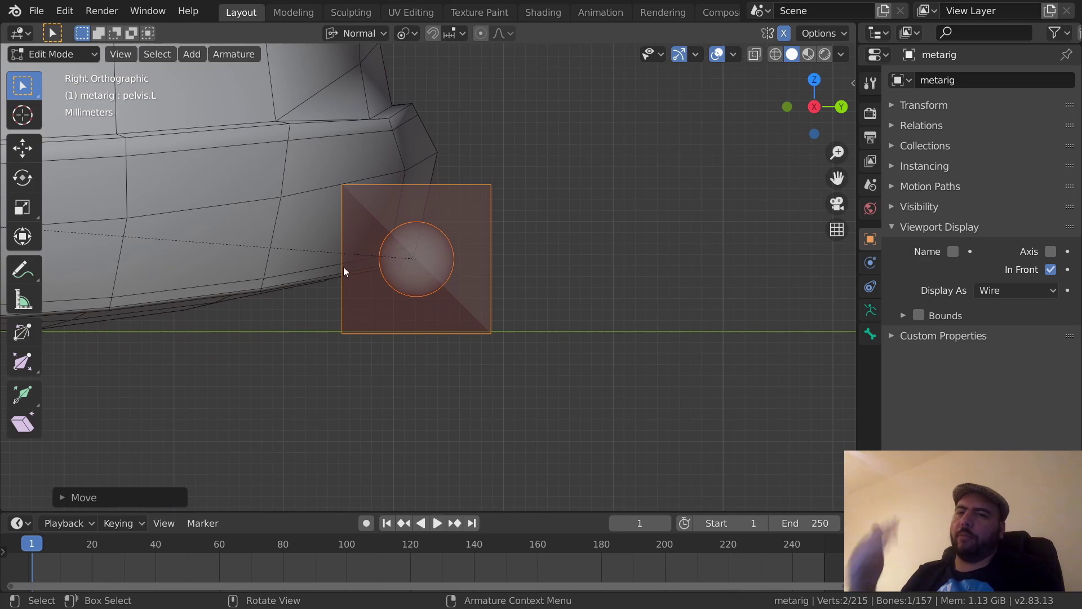
{"action": "middle_click_drag", "start_coordinate": [343, 266], "coordinate": [282, 309], "text": "ctrl"}
{"action": "middle_click_drag", "start_coordinate": [414, 232], "coordinate": [248, 327], "text": "ctrl"}
{"action": "middle_click_drag", "start_coordinate": [257, 271], "coordinate": [550, 302], "text": "shift"}
{"action": "left_click", "coordinate": [466, 290]}
{"action": "key", "text": "g"}
{"action": "middle_click_drag", "start_coordinate": [414, 228], "coordinate": [493, 234]}
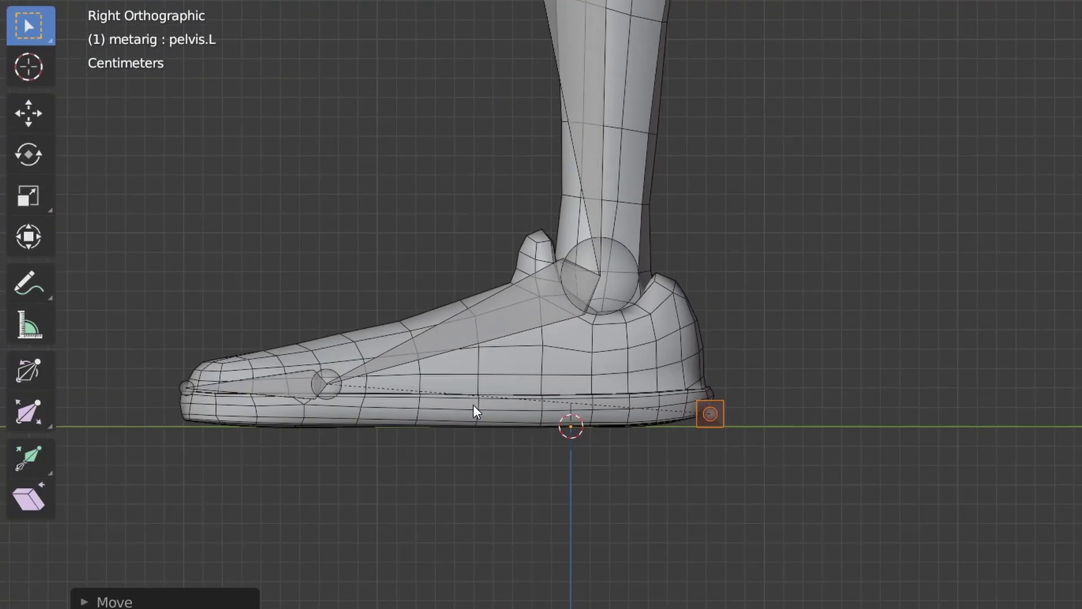
Reposition the left toe tip and the joint at the ball of the foot within the shoe's sole in the bottom view.
{"action": "middle_click_drag", "start_coordinate": [687, 232], "coordinate": [697, 257]}
{"action": "left_click_drag", "start_coordinate": [573, 131], "coordinate": [643, 145]}
{"action": "scroll", "coordinate": [582, 357], "scroll_direction": "down", "scroll_amount": 4, "text": "shift"}
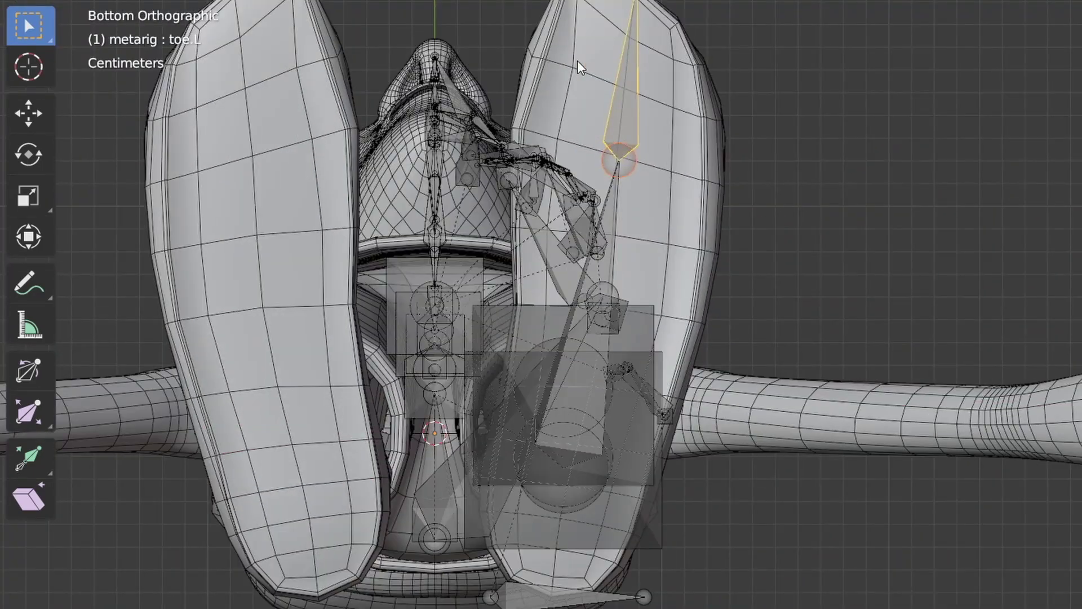
{"action": "key", "text": "g"}
{"action": "left_click", "coordinate": [690, 142]}
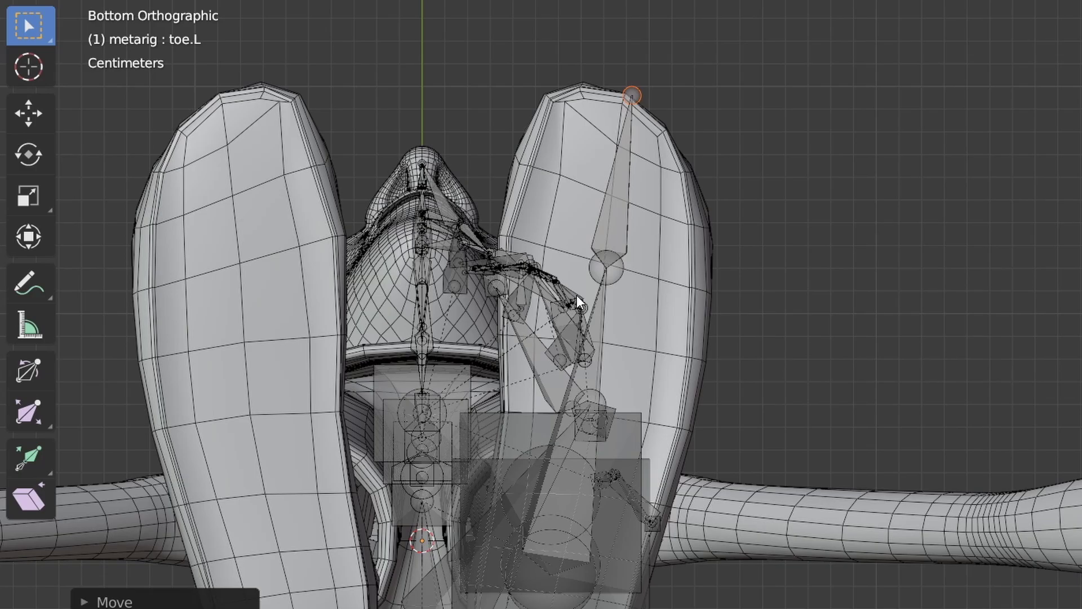
{"action": "left_click", "coordinate": [619, 272]}
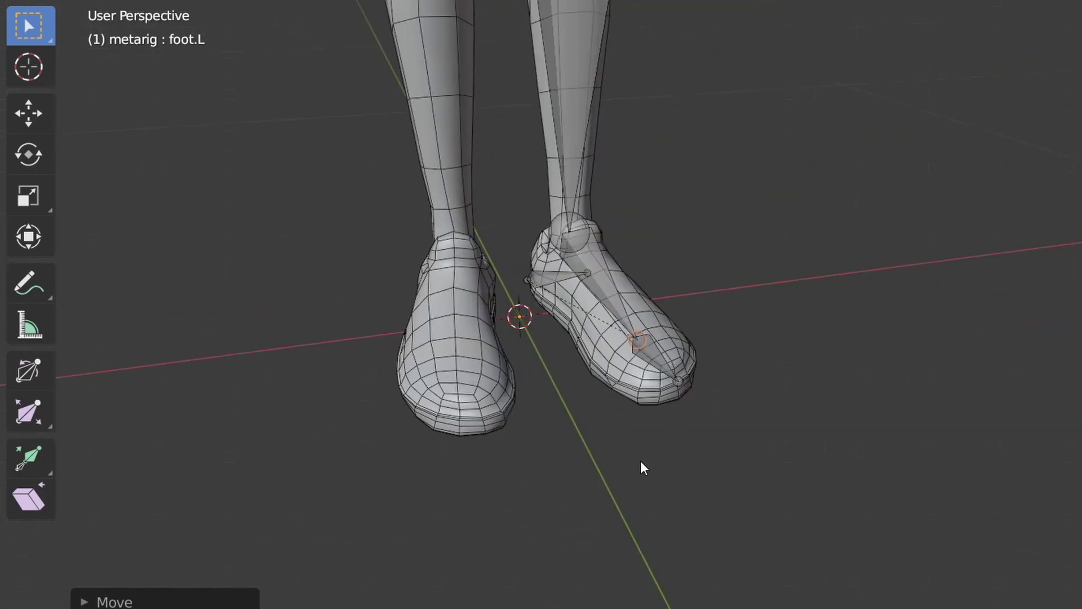
{"action": "middle_click_drag", "start_coordinate": [643, 466], "coordinate": [627, 389]}
Move the jaw bone's rear end to the throat under the head and its front end to the chin tip in the side view.
{"action": "key", "text": "KP_1"}
{"action": "middle_click_drag", "start_coordinate": [625, 191], "coordinate": [621, 447], "text": "shift"}
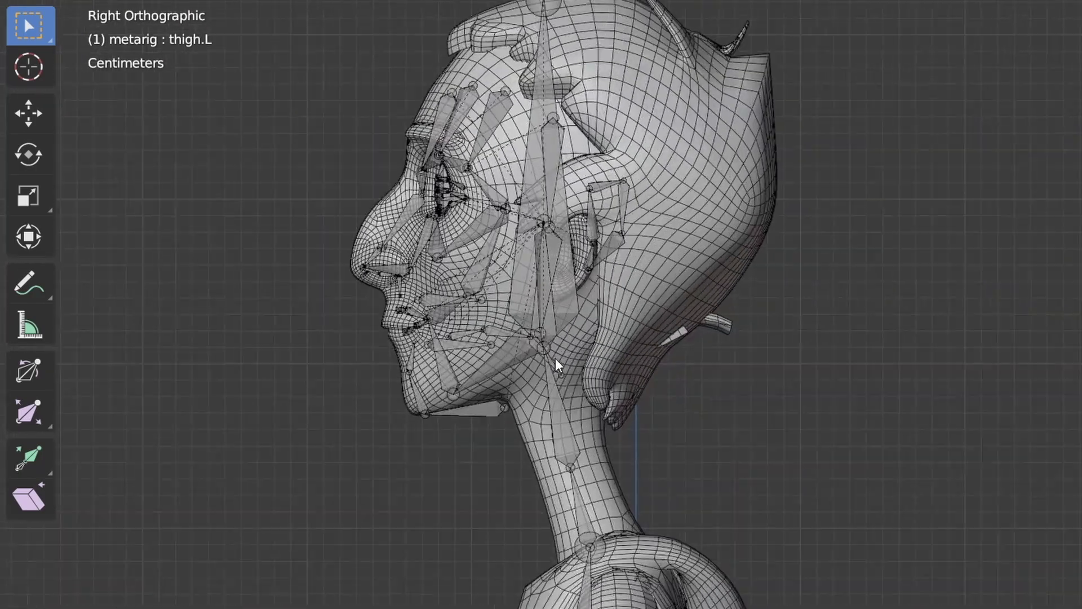
{"action": "middle_click_drag", "start_coordinate": [555, 359], "coordinate": [659, 312], "text": "shift"}
{"action": "scroll", "coordinate": [598, 360], "scroll_direction": "up", "scroll_amount": 7}
{"action": "scroll", "coordinate": [592, 382], "scroll_direction": "down", "scroll_amount": 3}
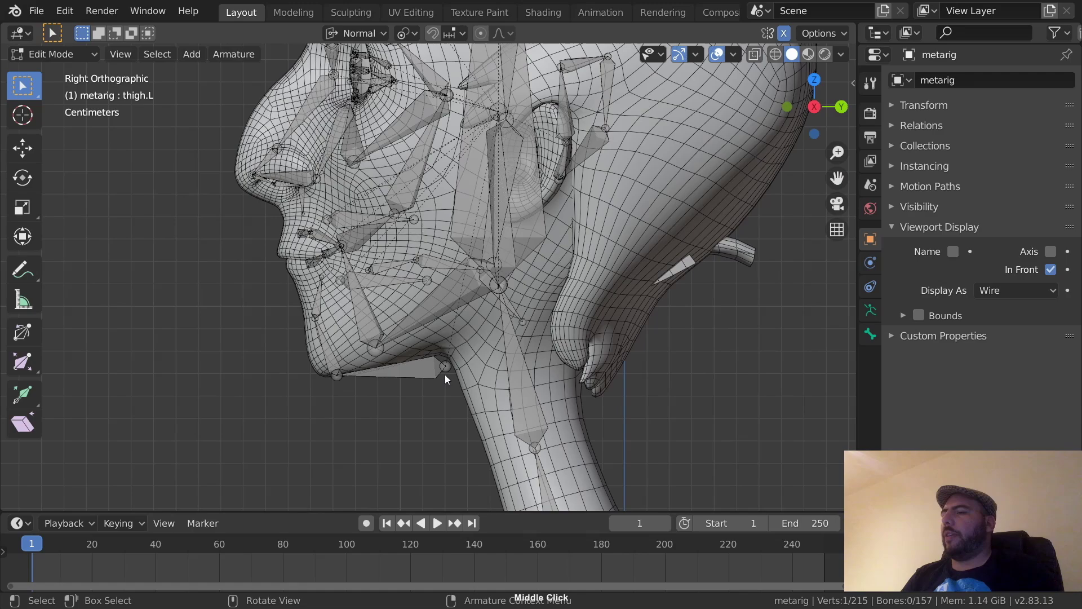
{"action": "key", "text": "g"}
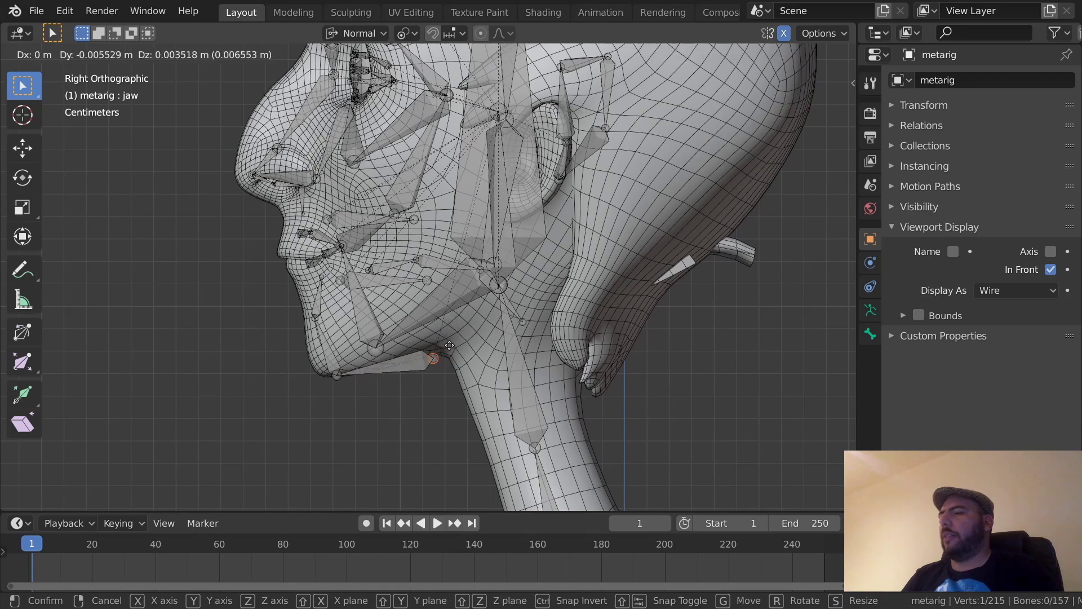
{"action": "left_click", "coordinate": [449, 345]}
{"action": "left_click", "coordinate": [337, 377]}
{"action": "key", "text": "g"}
{"action": "left_click", "coordinate": [310, 381]}
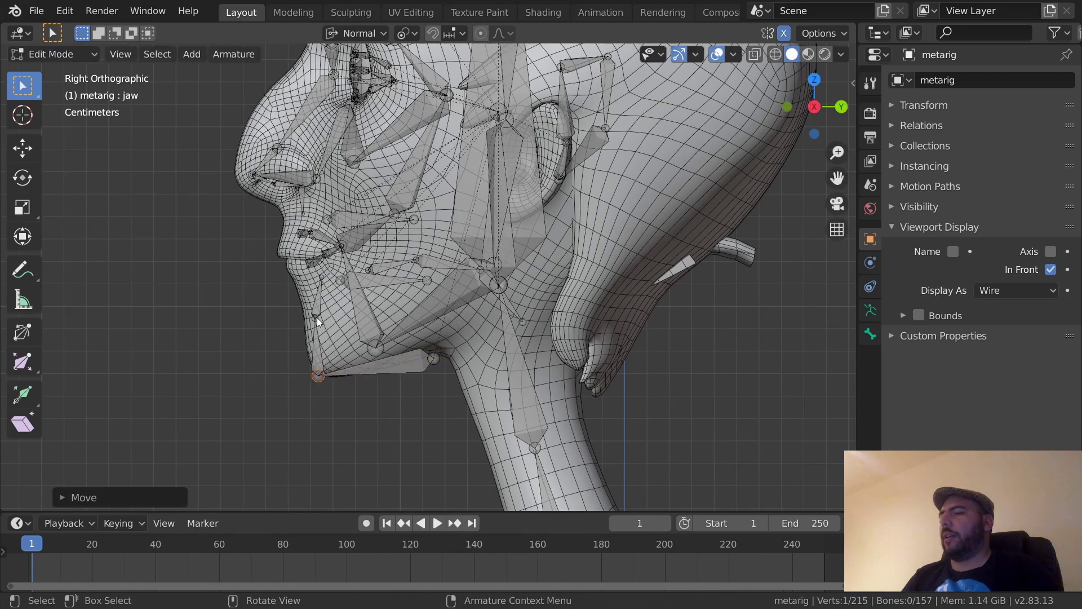
Move the two upper chin bone joints onto the chin's front profile, up to just below the lower lip.
{"action": "left_click", "coordinate": [317, 317]}
{"action": "key", "text": "g"}
{"action": "left_click", "coordinate": [307, 329]}
{"action": "left_click", "coordinate": [328, 276]}
{"action": "key", "text": "g"}
{"action": "left_click", "coordinate": [313, 288]}
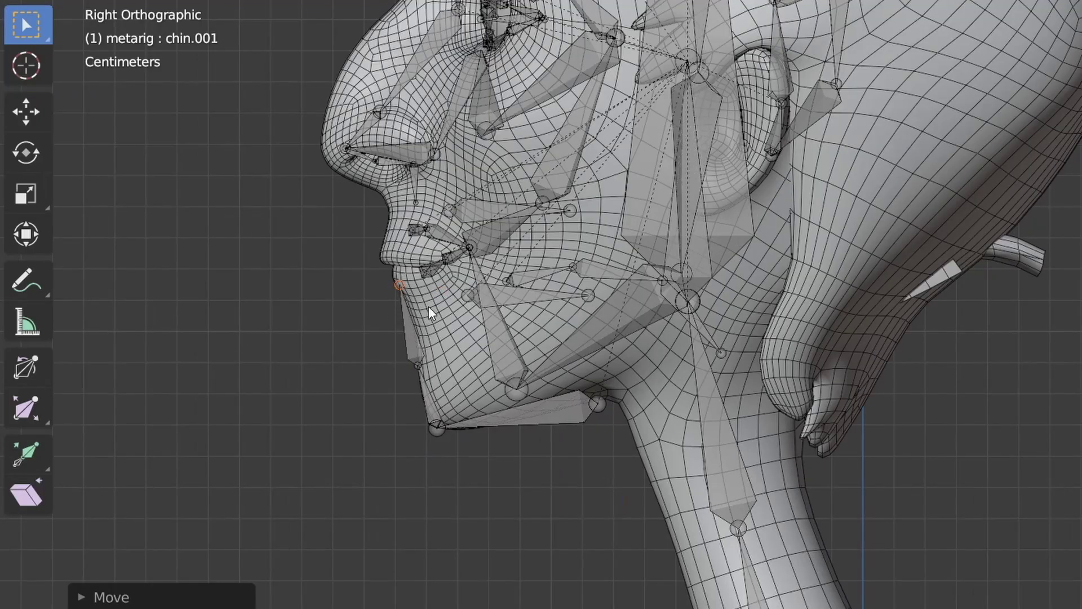
Move the joints on the nose ridge and at the nose tip onto the nose's profile in the side view.
{"action": "scroll", "coordinate": [430, 308], "scroll_direction": "up", "scroll_amount": 3}
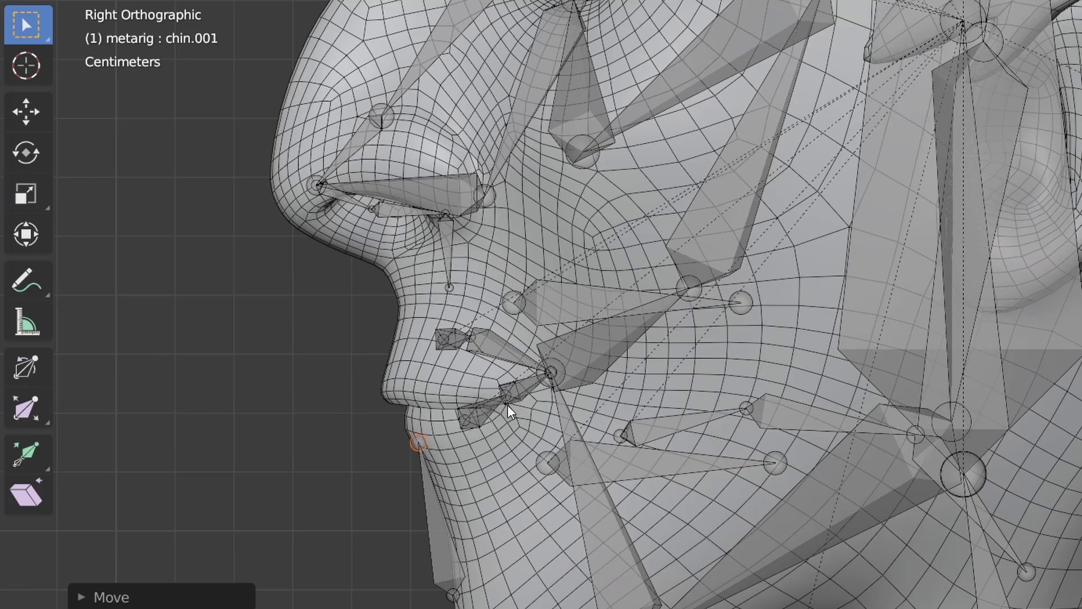
{"action": "left_click_drag", "start_coordinate": [443, 299], "coordinate": [464, 330]}
{"action": "key", "text": "g"}
{"action": "left_click", "coordinate": [396, 268]}
{"action": "left_click_drag", "start_coordinate": [393, 356], "coordinate": [422, 393]}
{"action": "key", "text": "g"}
{"action": "left_click", "coordinate": [377, 407]}
{"action": "left_click_drag", "start_coordinate": [438, 432], "coordinate": [457, 377]}
Move the small joints under the nose onto the profile between the nostril and the upper lip.
{"action": "left_click", "coordinate": [456, 407]}
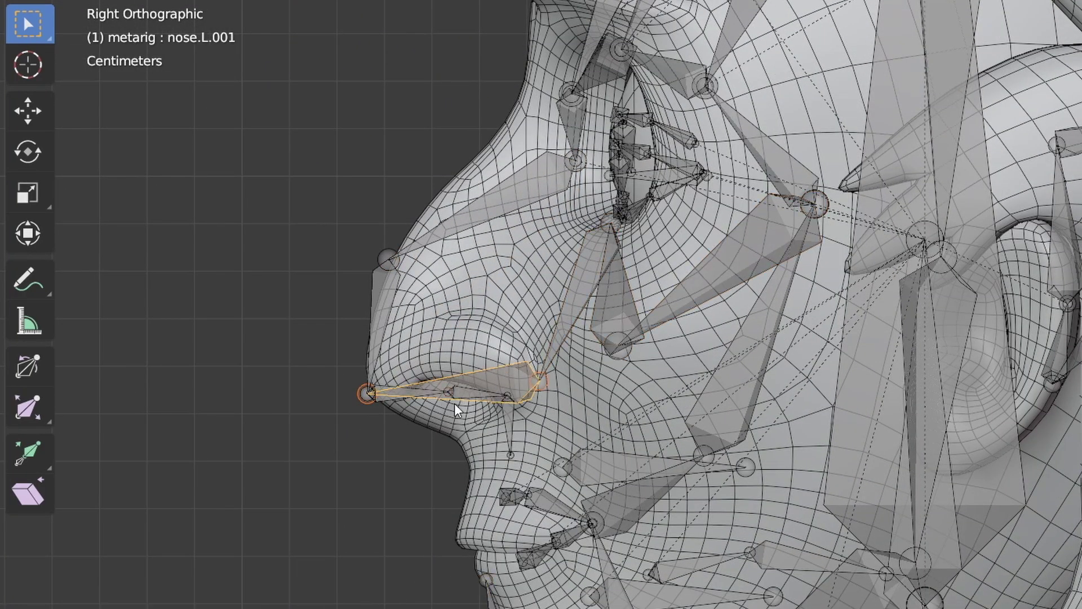
{"action": "key", "text": "g"}
{"action": "left_click", "coordinate": [477, 424]}
{"action": "left_click", "coordinate": [510, 428]}
{"action": "key", "text": "g"}
{"action": "left_click", "coordinate": [473, 489]}
{"action": "key", "text": "r"}
{"action": "left_click", "coordinate": [542, 424]}
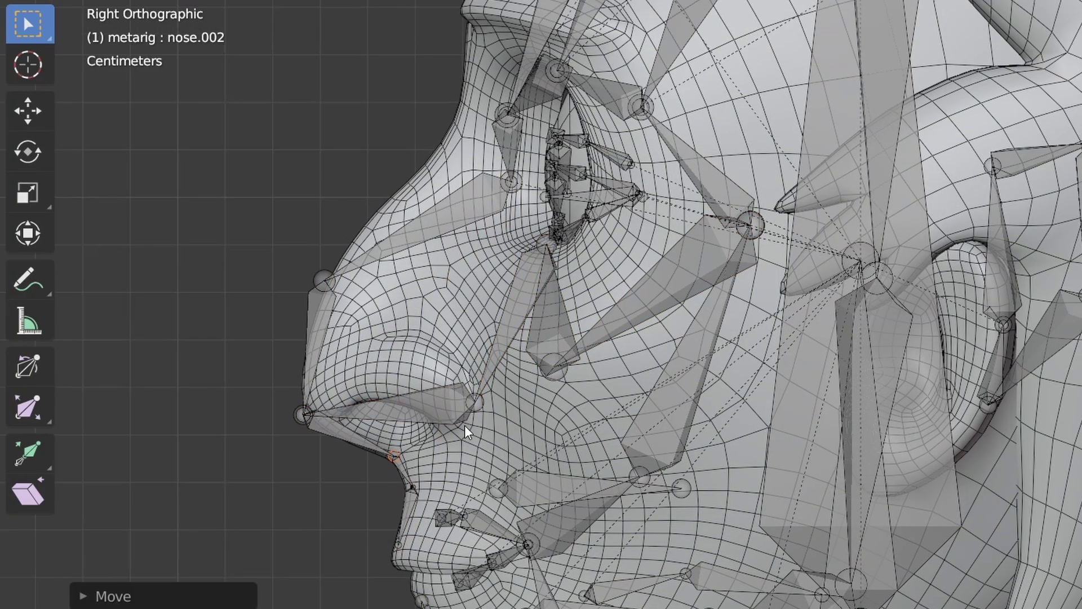
Move the nose-bridge joint and the joint between the brows onto the face's profile in the side view.
{"action": "middle_click_drag", "start_coordinate": [477, 258], "coordinate": [483, 346], "text": "shift"}
{"action": "key", "text": "g"}
{"action": "left_click", "coordinate": [473, 228]}
{"action": "left_click_drag", "start_coordinate": [499, 248], "coordinate": [498, 286]}
{"action": "key", "text": "g"}
{"action": "left_click", "coordinate": [458, 174]}
Place the left brow joints along the brow ridge and move the forehead joint onto the forehead in the side view.
{"action": "left_click_drag", "start_coordinate": [570, 249], "coordinate": [520, 293]}
{"action": "key", "text": "g"}
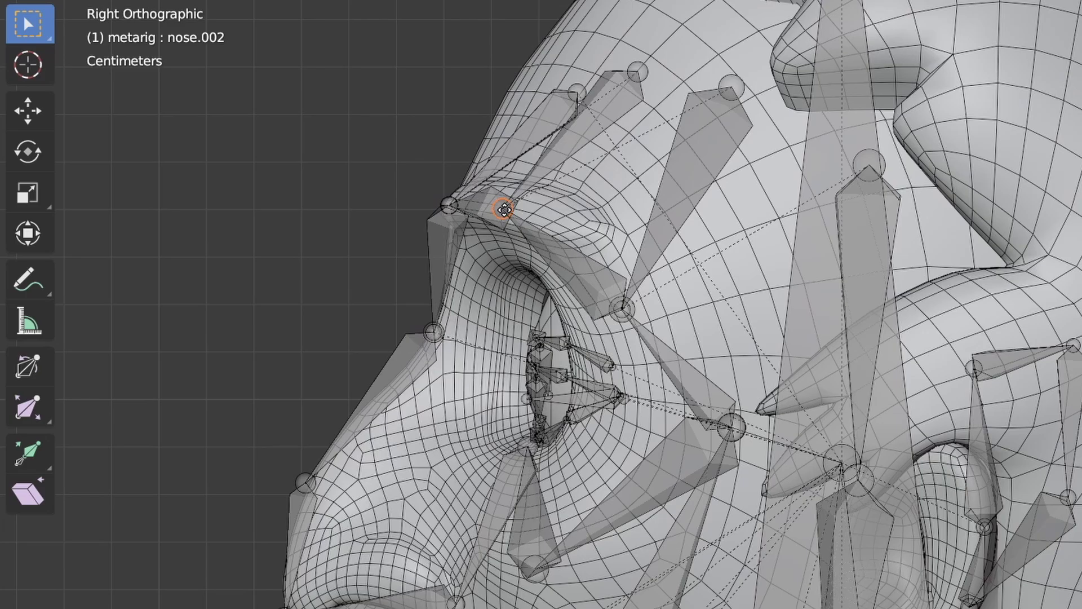
{"action": "left_click", "coordinate": [481, 213]}
{"action": "left_click_drag", "start_coordinate": [645, 285], "coordinate": [600, 333]}
{"action": "key", "text": "g"}
{"action": "left_click_drag", "start_coordinate": [599, 73], "coordinate": [556, 117]}
{"action": "key", "text": "g"}
{"action": "middle_click_drag", "start_coordinate": [637, 237], "coordinate": [591, 137], "text": "shift"}
{"action": "middle_click_drag", "start_coordinate": [557, 463], "coordinate": [505, 328], "text": "shift"}
Fit the left cheek joint to the cheek below the eye using the front and side views.
{"action": "key", "text": "KP_1"}
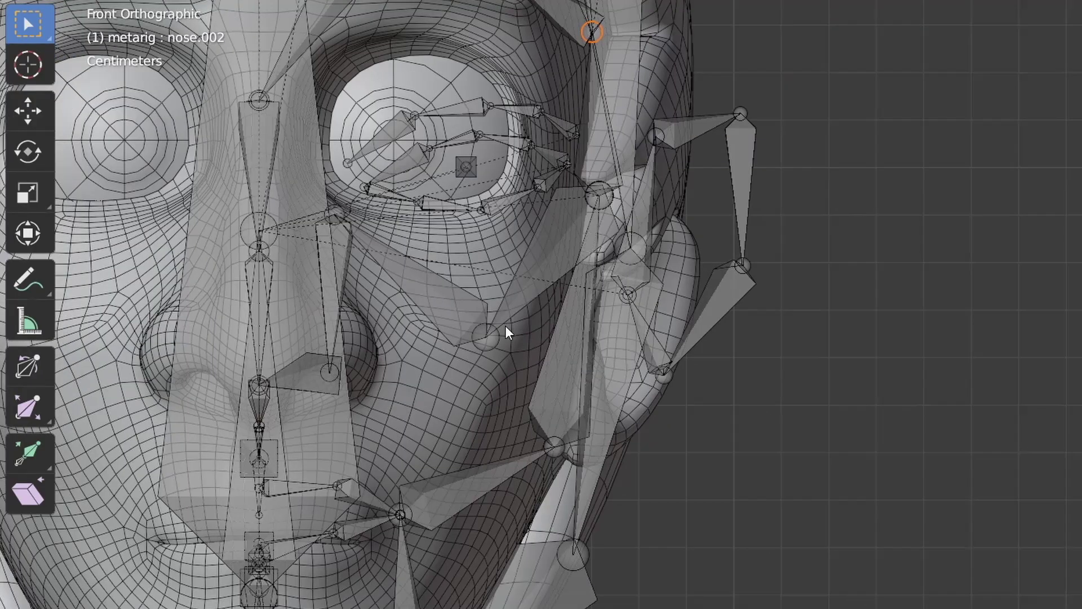
{"action": "left_click_drag", "start_coordinate": [506, 308], "coordinate": [461, 355]}
{"action": "key", "text": "g"}
{"action": "key", "text": "KP_3"}
{"action": "key", "text": "g"}
{"action": "left_click_drag", "start_coordinate": [649, 218], "coordinate": [609, 169]}
{"action": "middle_click_drag", "start_coordinate": [584, 237], "coordinate": [604, 160]}
{"action": "key", "text": "KP_3"}
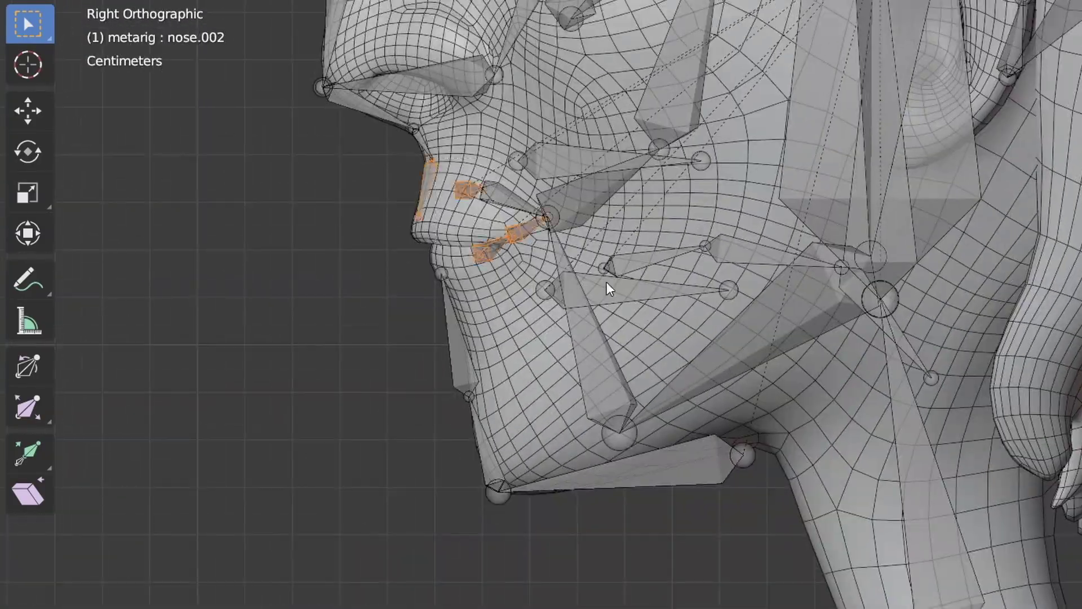
Hide the tongue bones and the upper and lower teeth bones.
{"action": "left_click", "coordinate": [729, 261]}
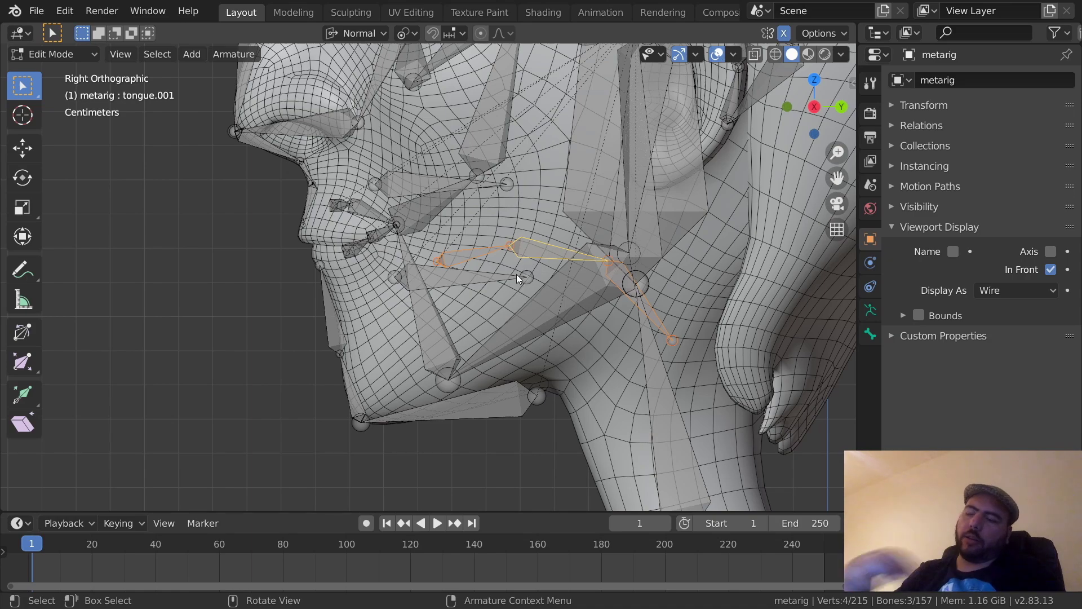
{"action": "key", "text": "h"}
{"action": "left_click", "coordinate": [467, 281]}
{"action": "left_click", "coordinate": [486, 185], "text": "shift"}
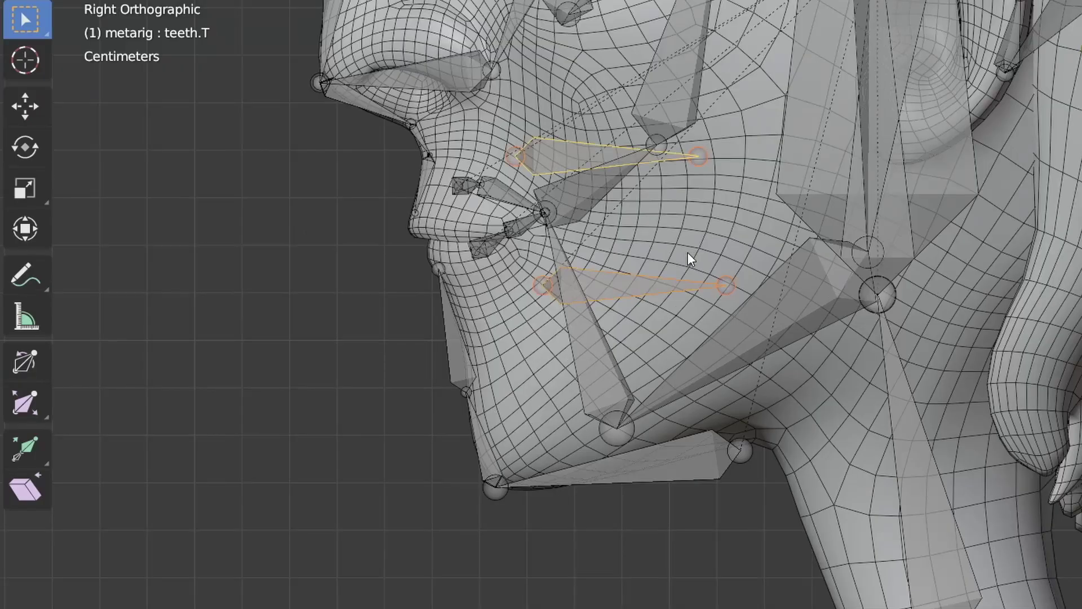
{"action": "key", "text": "h"}
Move the upper and lower lip joints forward onto the lips in the side view and fit the left mouth-corner joint.
{"action": "scroll", "coordinate": [624, 289], "scroll_direction": "up", "scroll_amount": 2}
{"action": "middle_click_drag", "start_coordinate": [624, 289], "coordinate": [750, 325], "text": "shift"}
{"action": "left_click_drag", "start_coordinate": [450, 132], "coordinate": [597, 289]}
{"action": "key", "text": "g"}
{"action": "left_click", "coordinate": [496, 320]}
{"action": "left_click_drag", "start_coordinate": [611, 189], "coordinate": [670, 250]}
{"action": "key", "text": "g"}
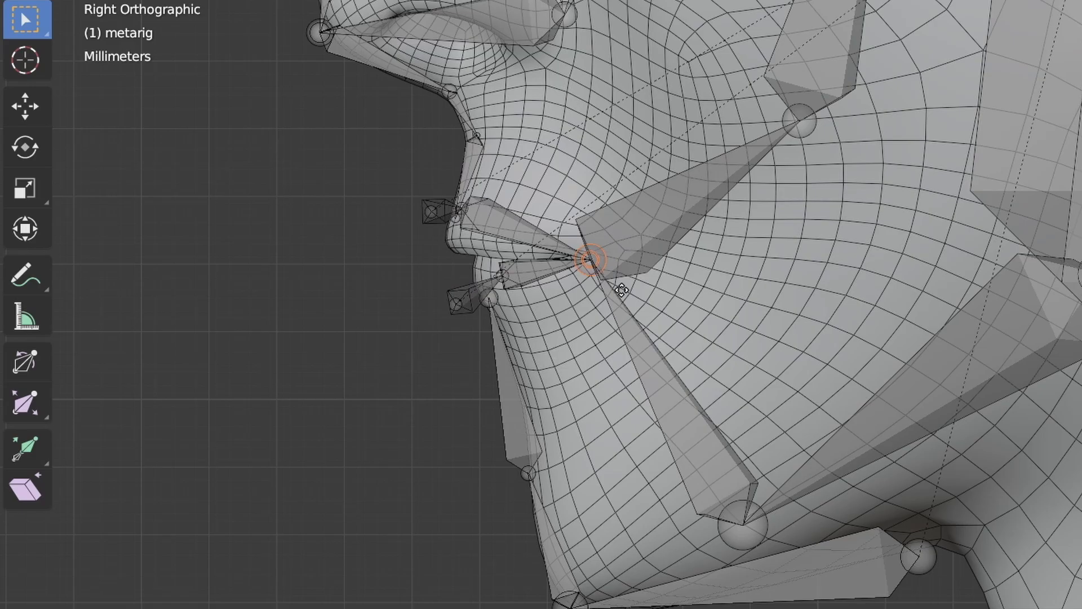
{"action": "left_click", "coordinate": [622, 291]}
{"action": "key", "text": "g"}
{"action": "left_click", "coordinate": [518, 309]}
Hide the large head and face bones that overlap the side of the face.
{"action": "scroll", "coordinate": [674, 254], "scroll_direction": "down", "scroll_amount": 7}
{"action": "left_click_drag", "start_coordinate": [631, 203], "coordinate": [701, 332]}
{"action": "scroll", "coordinate": [695, 163], "scroll_direction": "up", "scroll_amount": 4}
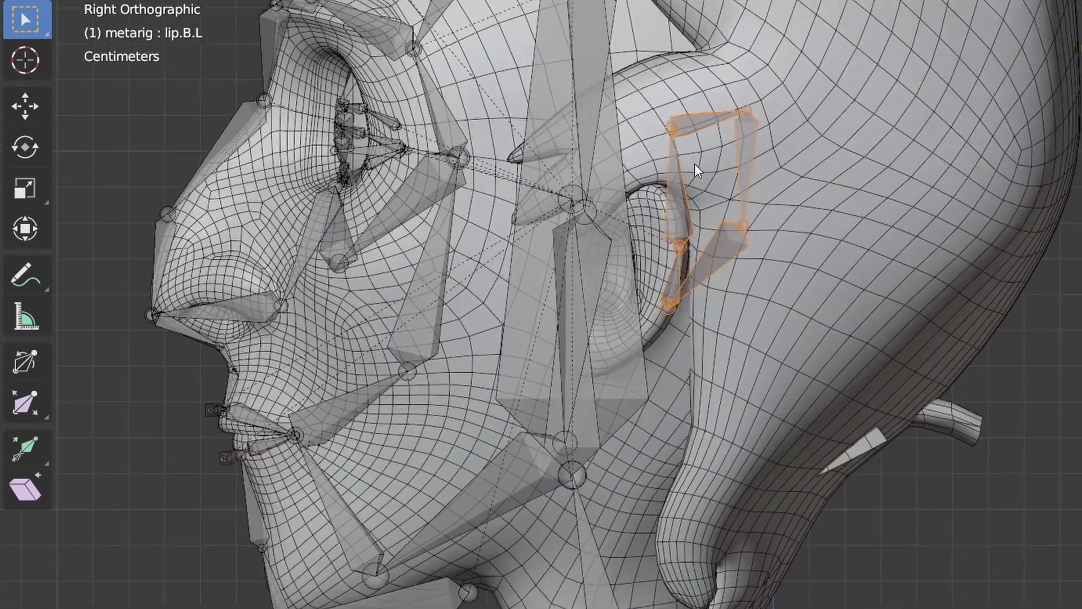
{"action": "middle_click_drag", "start_coordinate": [695, 163], "coordinate": [676, 209], "text": "shift"}
{"action": "left_click", "coordinate": [596, 375]}
{"action": "key", "text": "h"}
{"action": "left_click_drag", "start_coordinate": [597, 374], "coordinate": [755, 122]}
Move the left jaw-corner joint to the angle of the jaw and the joint above it to just below the earlobe.
{"action": "scroll", "coordinate": [580, 324], "scroll_direction": "down", "scroll_amount": 3}
{"action": "left_click", "coordinate": [605, 352]}
{"action": "key", "text": "g"}
{"action": "left_click", "coordinate": [548, 394]}
{"action": "left_click", "coordinate": [617, 188]}
{"action": "key", "text": "g"}
{"action": "left_click", "coordinate": [604, 295]}
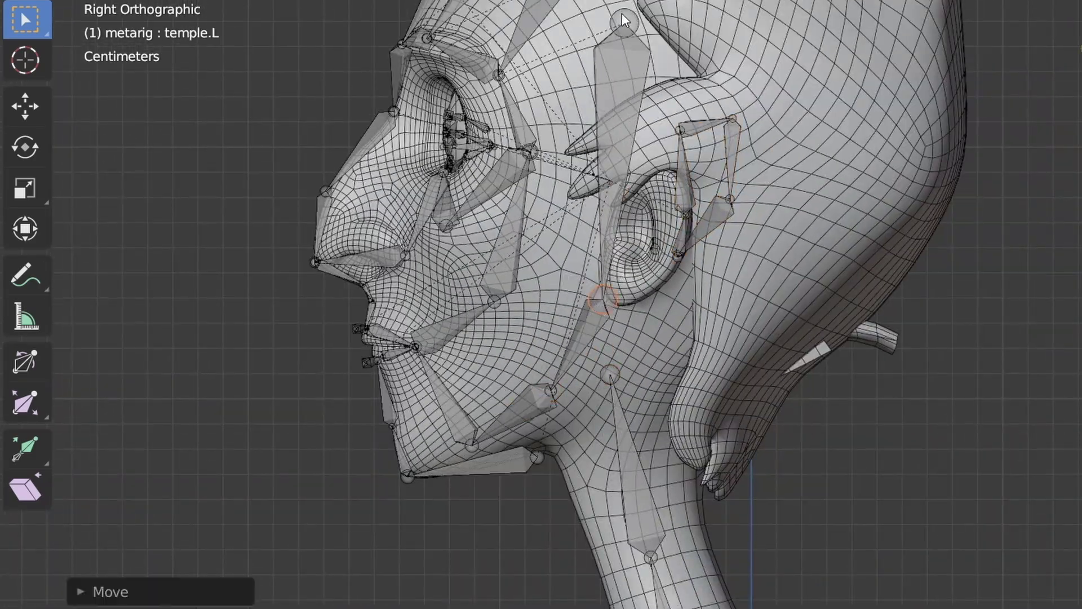
{"action": "left_click", "coordinate": [595, 281]}
Fine-tune the left lower jaw joint beside the chin and the jaw-corner joint along the jawline in the side view.
{"action": "left_click", "coordinate": [454, 415]}
{"action": "key", "text": "g"}
{"action": "left_click", "coordinate": [447, 416]}
{"action": "left_click", "coordinate": [540, 354]}
{"action": "key", "text": "g"}
{"action": "left_click", "coordinate": [537, 357]}
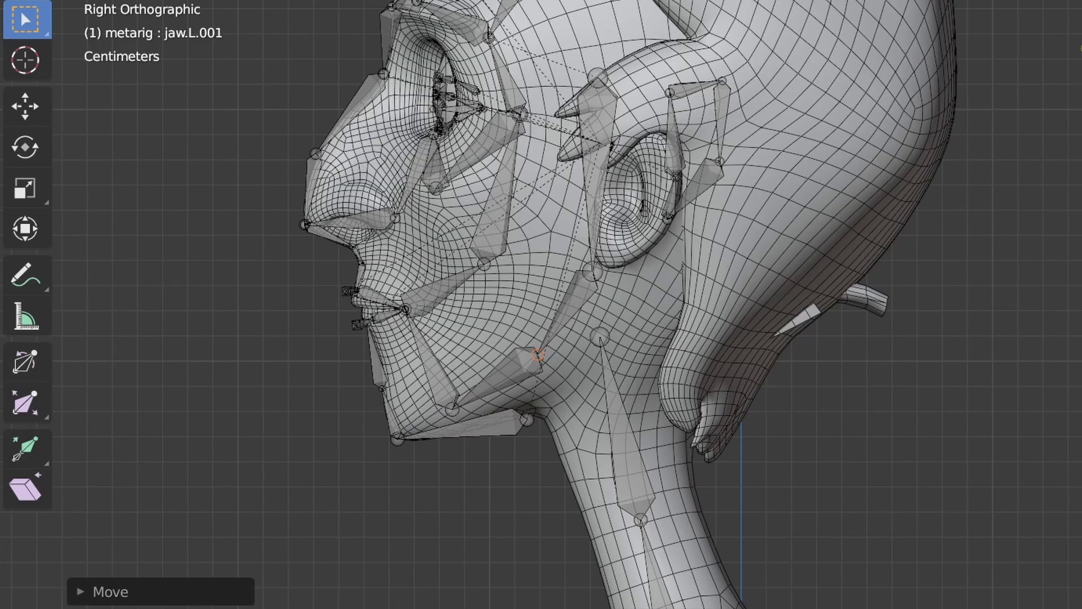
Set the snap target to Face and snap the left jaw-corner joint and the joint below the ear onto the mesh surface.
{"action": "left_click", "coordinate": [623, 1]}
{"action": "left_click", "coordinate": [549, 88]}
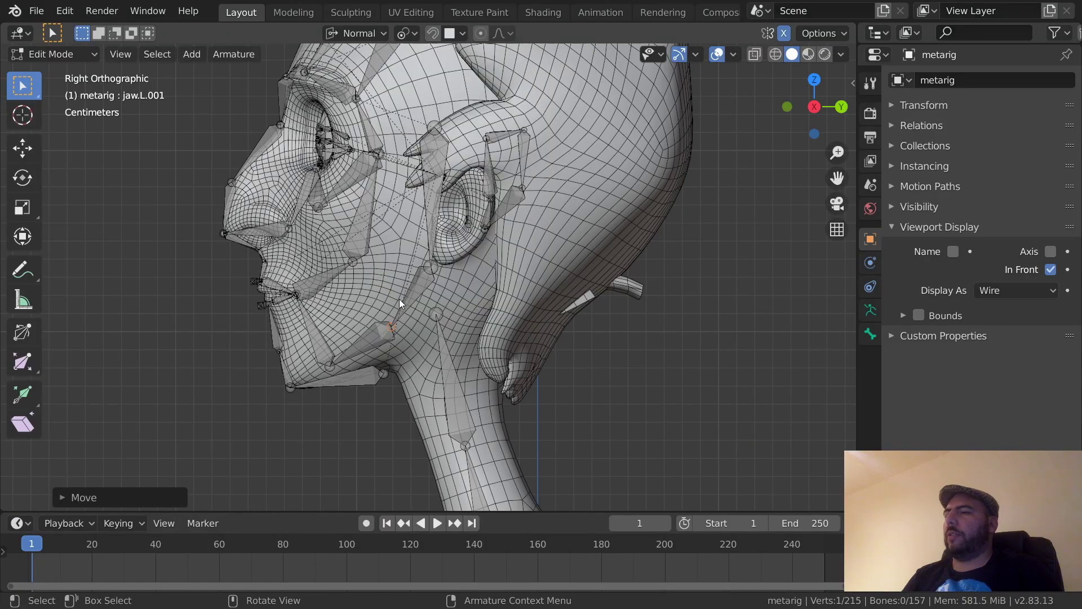
{"action": "middle_click_drag", "start_coordinate": [366, 369], "coordinate": [415, 231], "text": "ctrl"}
{"action": "key", "text": "g"}
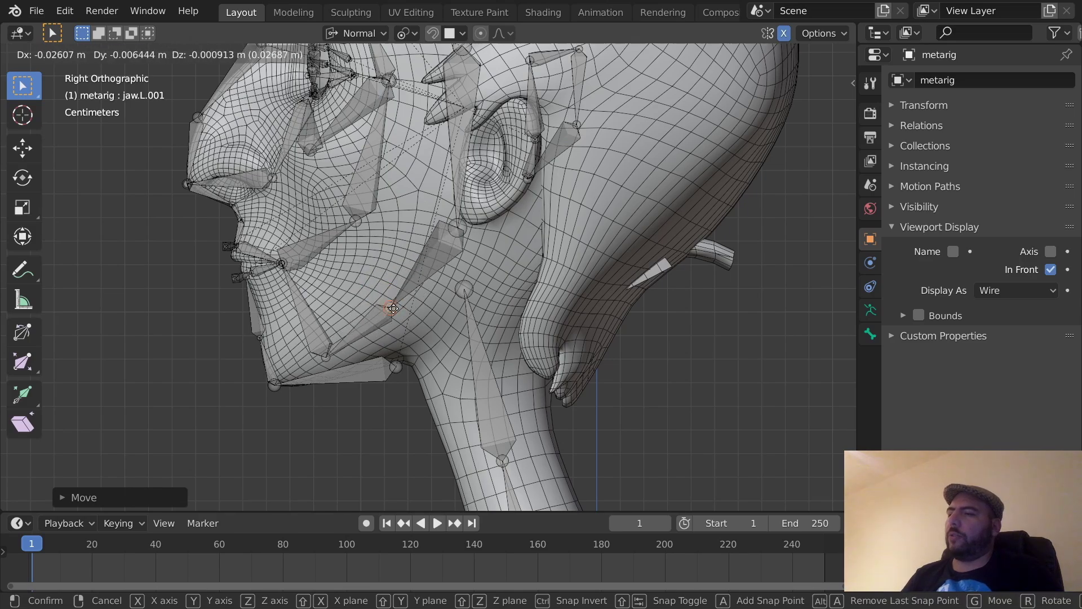
{"action": "left_click", "coordinate": [395, 303]}
{"action": "left_click_drag", "start_coordinate": [452, 216], "coordinate": [452, 236]}
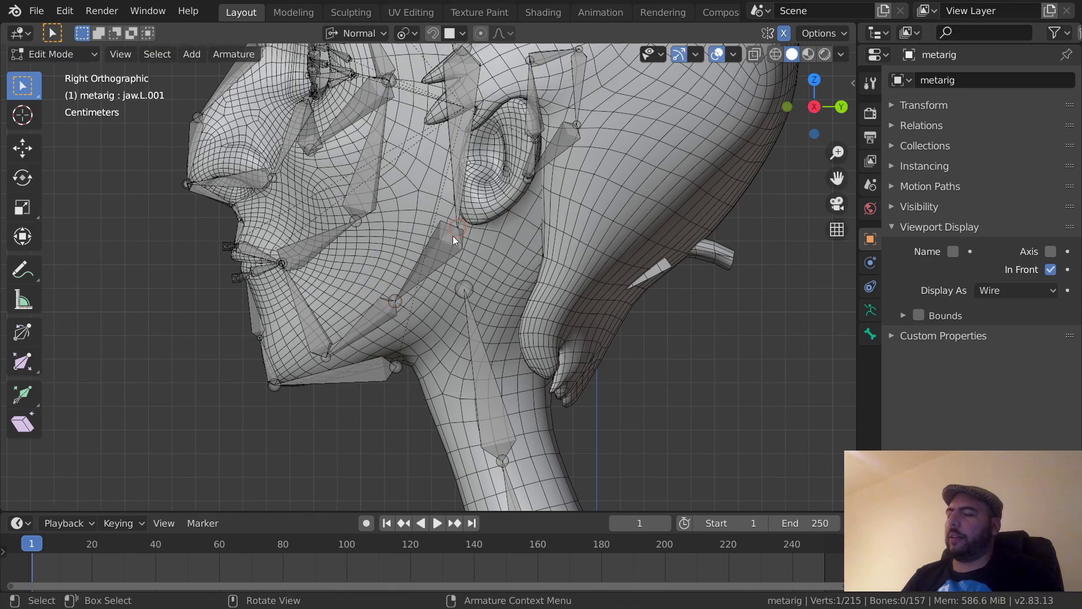
{"action": "key", "text": "g"}
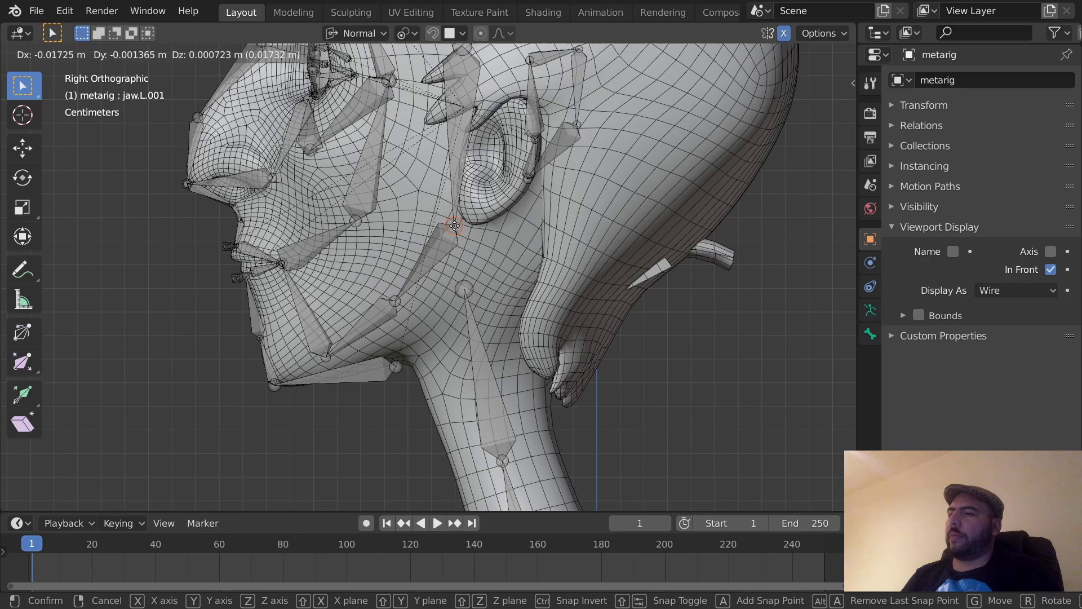
{"action": "left_click", "coordinate": [454, 226]}
Turn off the wireframe overlay on the character mesh.
{"action": "middle_click_drag", "start_coordinate": [402, 263], "coordinate": [381, 271]}
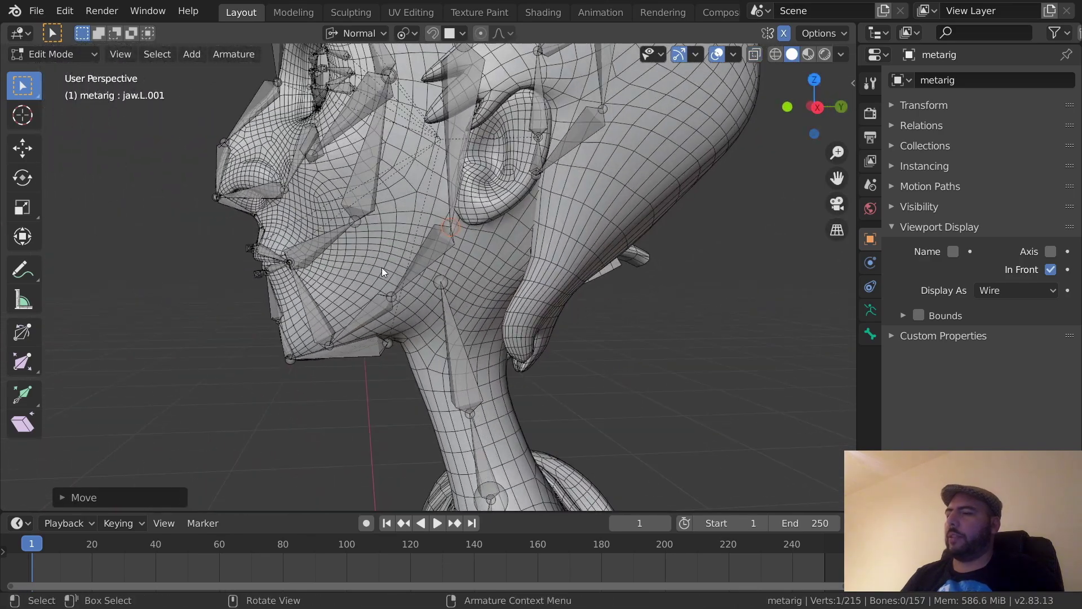
{"action": "key", "text": "KP_3"}
{"action": "left_click", "coordinate": [325, 356]}
{"action": "left_click", "coordinate": [733, 54]}
{"action": "left_click", "coordinate": [624, 338]}
Fit the left mouth-corner and lip joints to the mouth's surface using the side and front views.
{"action": "left_click", "coordinate": [283, 264]}
{"action": "key", "text": "g"}
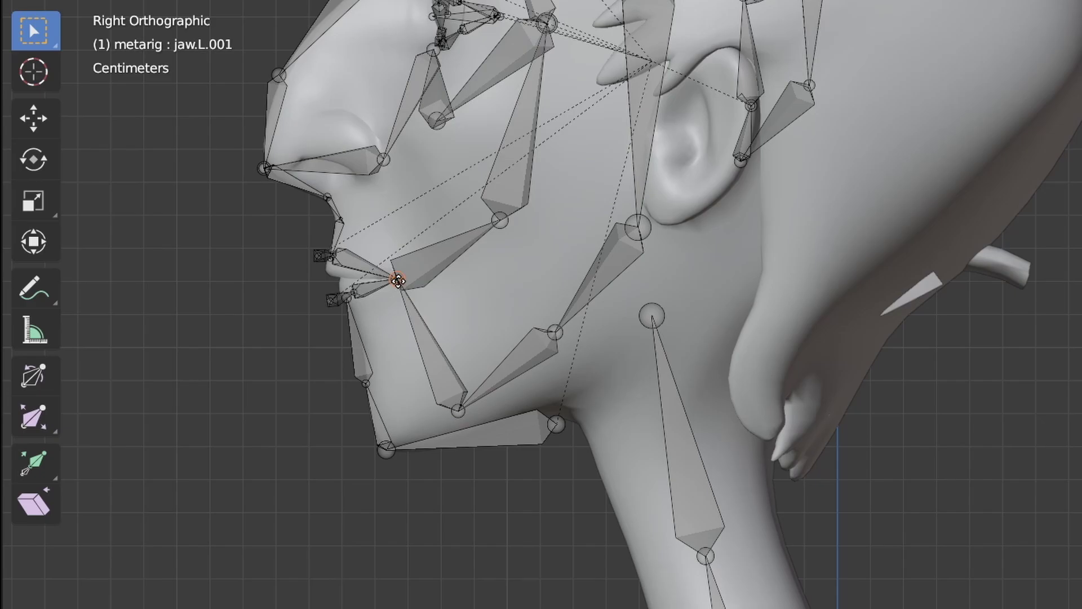
{"action": "key", "text": "KP_1"}
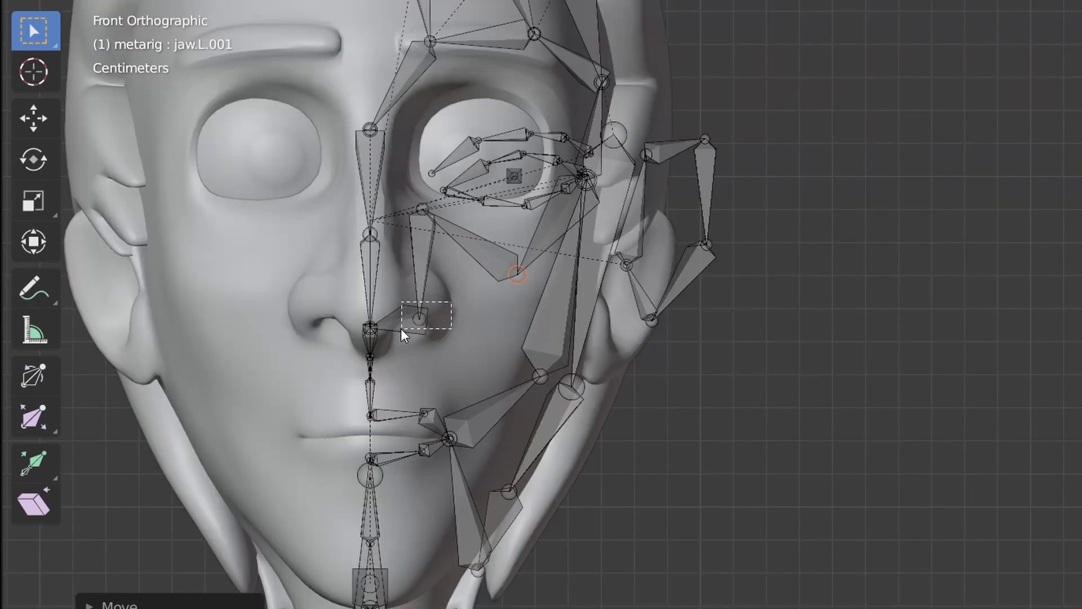
{"action": "left_click", "coordinate": [424, 221]}
{"action": "scroll", "coordinate": [563, 451], "scroll_direction": "up", "scroll_amount": 5}
{"action": "middle_click_drag", "start_coordinate": [431, 264], "coordinate": [827, 266], "text": "shift"}
{"action": "left_click", "coordinate": [556, 239]}
{"action": "key", "text": "g"}
{"action": "left_click", "coordinate": [525, 246]}
{"action": "left_click", "coordinate": [551, 324]}
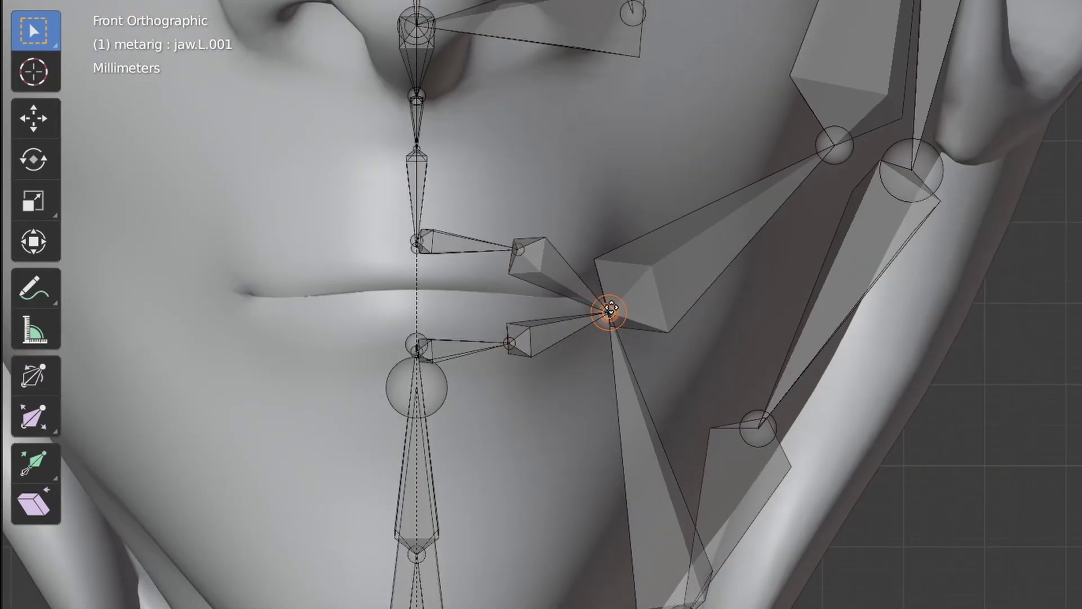
Move the left brow and forehead bone joints onto the surface of the brow and forehead.
{"action": "key", "text": "KP_3"}
{"action": "middle_click_drag", "start_coordinate": [687, 247], "coordinate": [502, 361]}
{"action": "left_click_drag", "start_coordinate": [500, 307], "coordinate": [416, 398]}
{"action": "key", "text": "g"}
{"action": "left_click", "coordinate": [420, 369]}
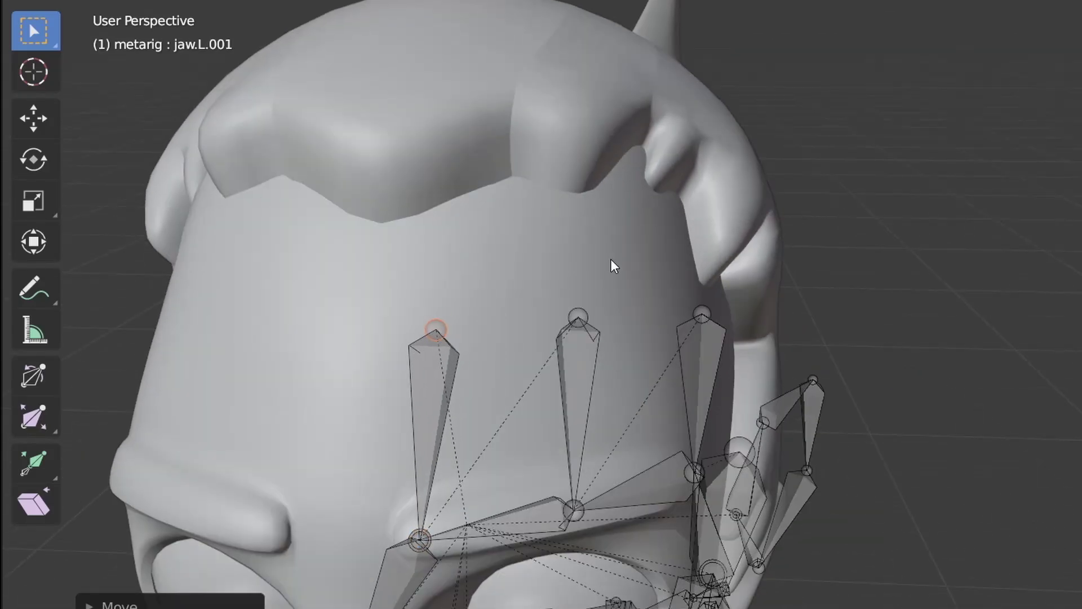
{"action": "left_click_drag", "start_coordinate": [611, 265], "coordinate": [549, 345]}
{"action": "key", "text": "KP_3"}
{"action": "left_click_drag", "start_coordinate": [552, 158], "coordinate": [610, 217]}
{"action": "key", "text": "g"}
{"action": "middle_click_drag", "start_coordinate": [569, 197], "coordinate": [626, 201]}
{"action": "key", "text": "KP_1"}
Select the entire linked lower brow bone chain and move it above the left eye in the front view.
{"action": "left_click", "coordinate": [456, 222]}
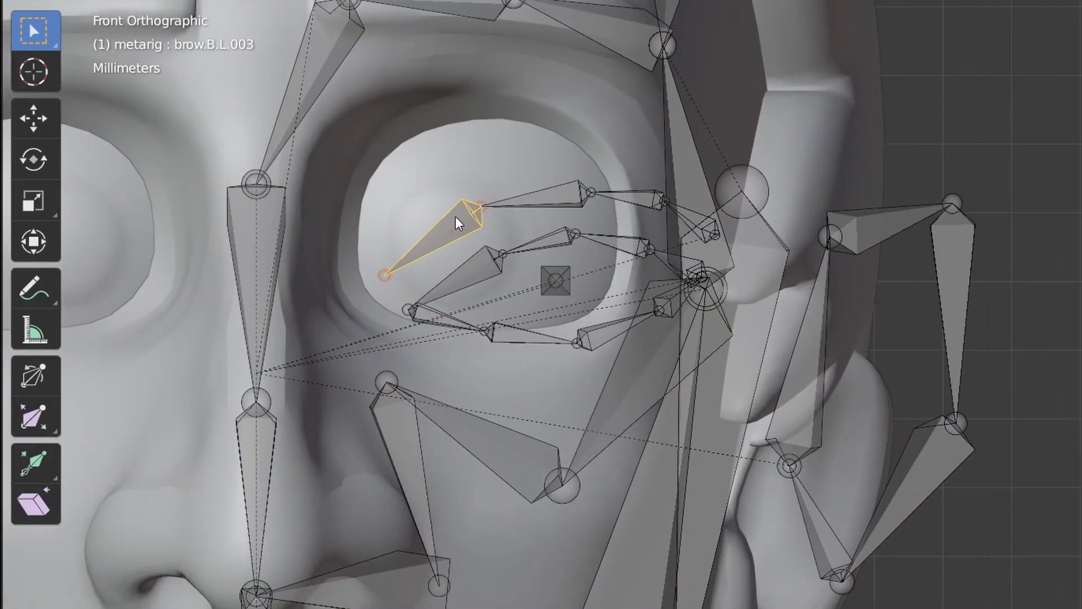
{"action": "key", "text": "l"}
{"action": "key", "text": "g"}
{"action": "left_click", "coordinate": [393, 119]}
Arrange the individual joints of the left lower brow chain in an arc along the eye socket's upper edge.
{"action": "left_click", "coordinate": [414, 105]}
{"action": "key", "text": "g"}
{"action": "left_click", "coordinate": [407, 72]}
{"action": "left_click", "coordinate": [528, 89]}
{"action": "key", "text": "g"}
{"action": "left_click", "coordinate": [501, 64]}
{"action": "left_click", "coordinate": [599, 96]}
{"action": "key", "text": "g"}
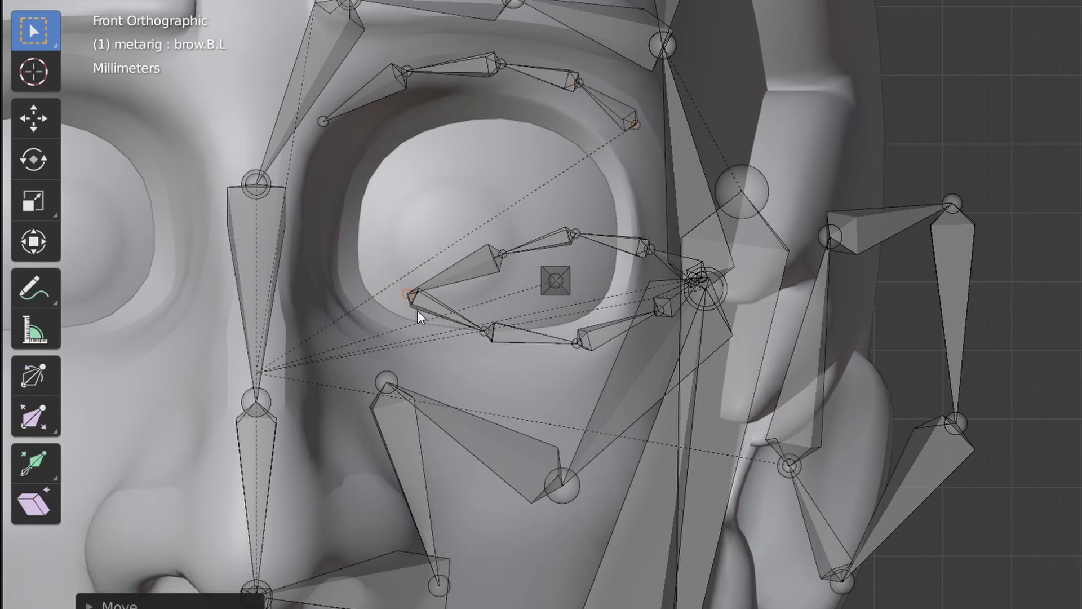
Move the left eyelid's inner joint to the inner eye corner and arrange the upper lid joints along the eye opening's upper rim.
{"action": "key", "text": "g"}
{"action": "left_click", "coordinate": [354, 285]}
{"action": "left_click", "coordinate": [691, 273]}
{"action": "left_click_drag", "start_coordinate": [560, 217], "coordinate": [587, 249]}
{"action": "key", "text": "g"}
{"action": "left_click", "coordinate": [518, 119]}
{"action": "left_click_drag", "start_coordinate": [487, 237], "coordinate": [515, 268]}
{"action": "key", "text": "g"}
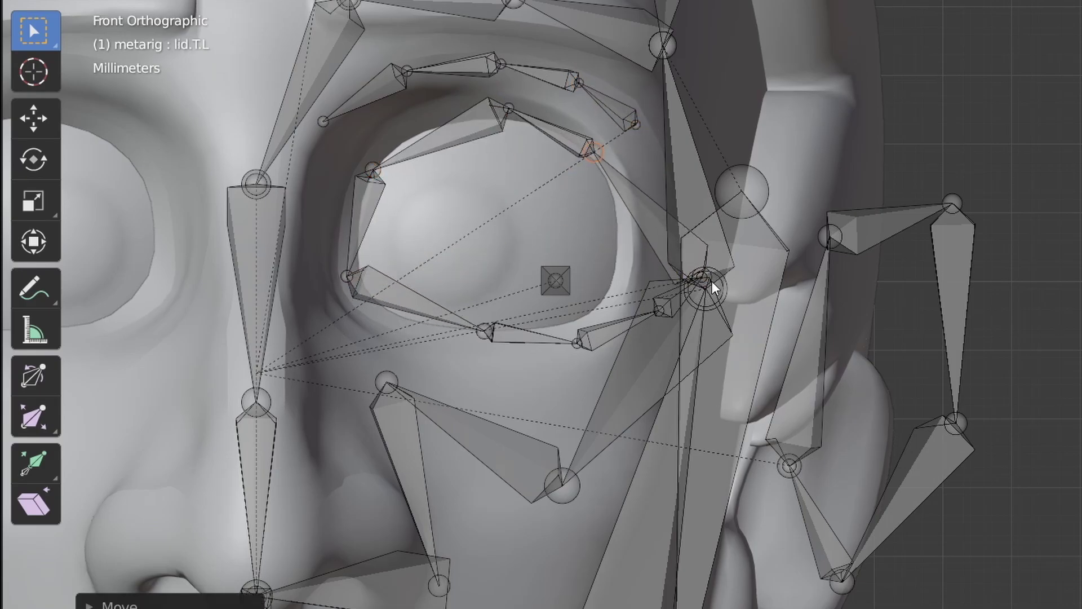
Move the left eyelid's outer corner joint to the outer corner of the eye opening in the front view.
{"action": "left_click", "coordinate": [712, 282]}
{"action": "left_click", "coordinate": [709, 284]}
{"action": "left_click", "coordinate": [706, 285]}
{"action": "left_click", "coordinate": [702, 283]}
{"action": "scroll", "coordinate": [807, 253], "scroll_direction": "up", "scroll_amount": 2}
{"action": "left_click", "coordinate": [742, 266]}
{"action": "key", "text": "g"}
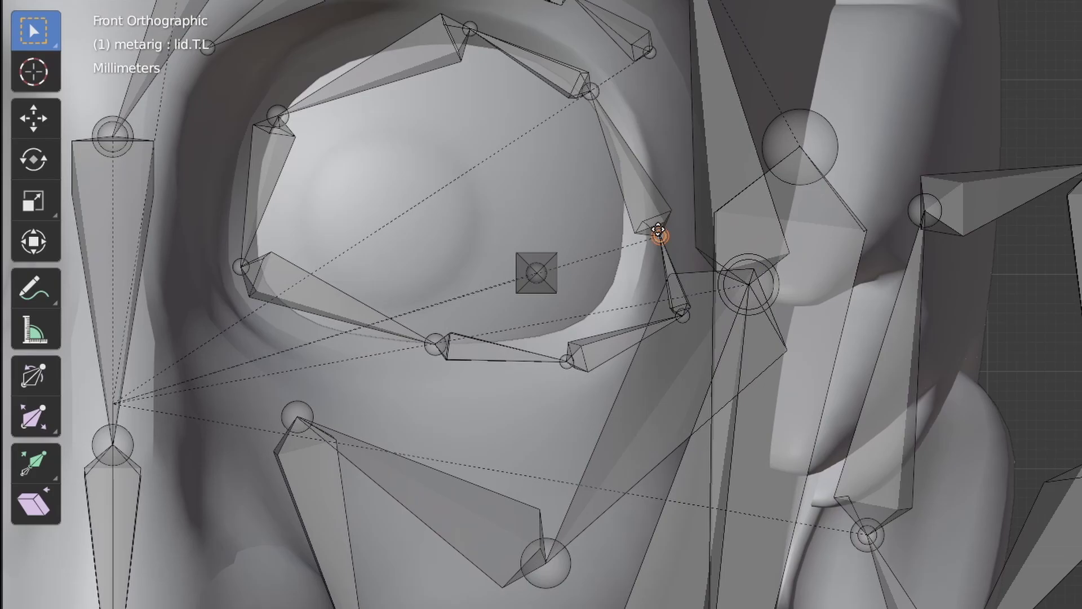
{"action": "left_click", "coordinate": [654, 224]}
Arrange the left lower eyelid joints along the lower rim of the eye opening.
{"action": "left_click", "coordinate": [682, 316]}
{"action": "key", "text": "g"}
{"action": "left_click", "coordinate": [600, 315]}
{"action": "left_click", "coordinate": [435, 345]}
{"action": "key", "text": "g"}
{"action": "left_click", "coordinate": [301, 319]}
{"action": "left_click", "coordinate": [426, 351]}
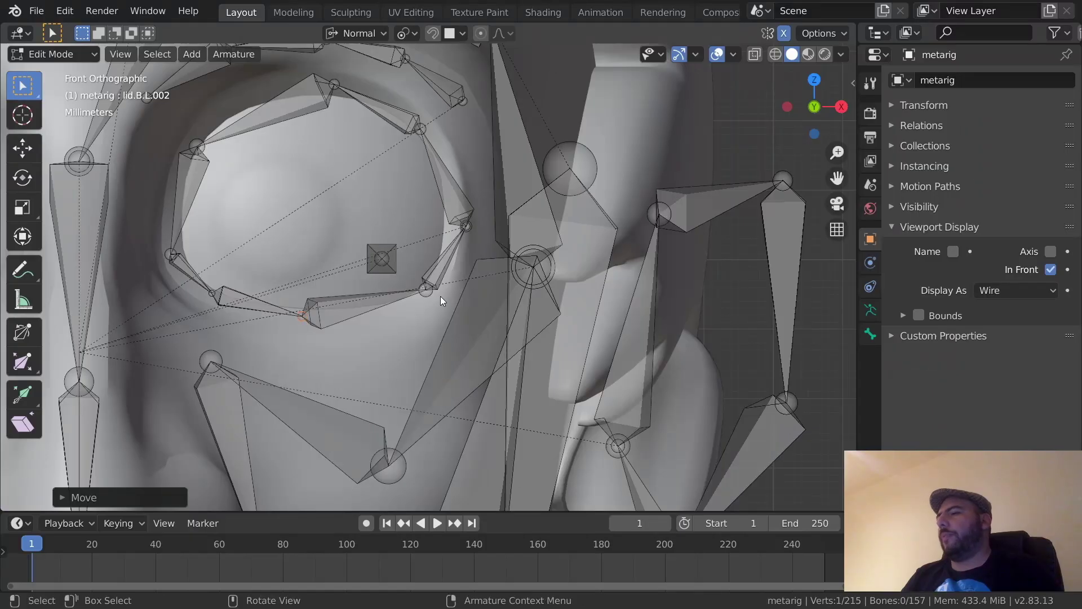
{"action": "left_click_drag", "start_coordinate": [427, 290], "coordinate": [410, 303]}
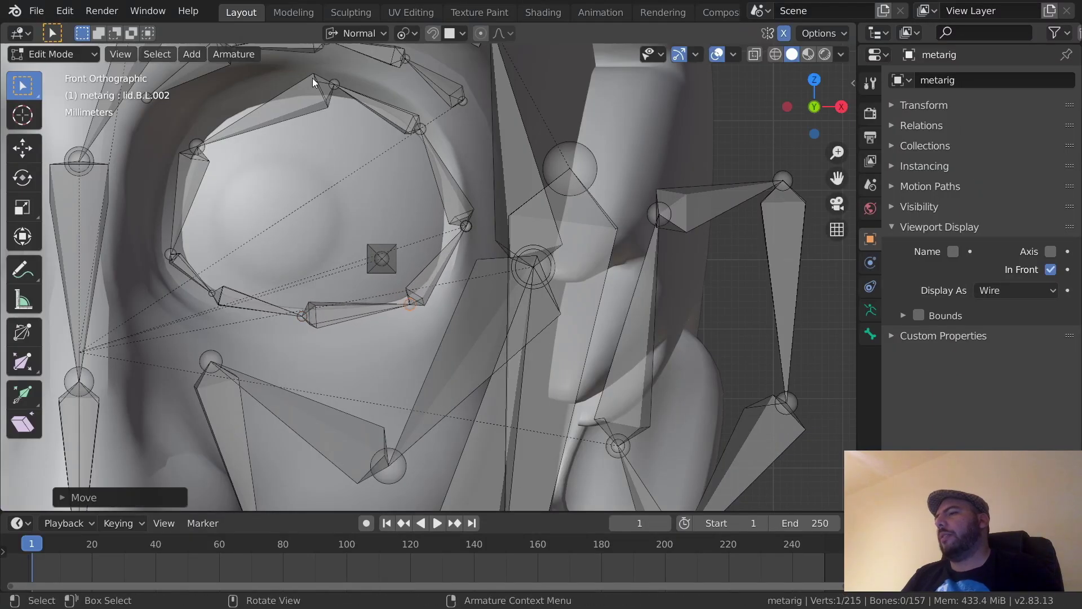
Fine-tune the left upper eyelid joints so they follow the upper rim of the eye opening evenly.
{"action": "left_click_drag", "start_coordinate": [334, 84], "coordinate": [317, 86]}
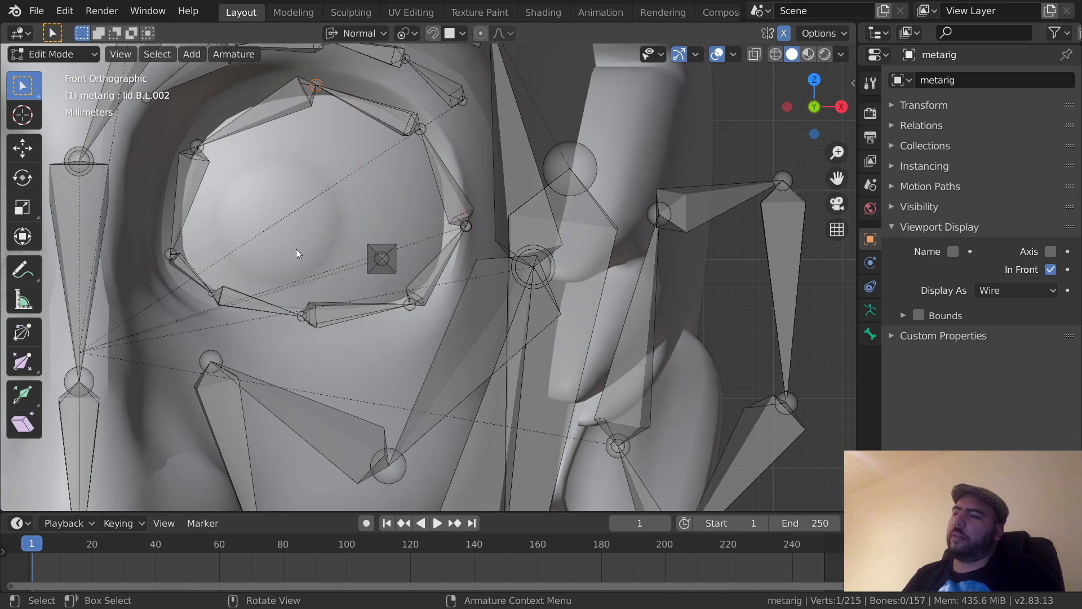
{"action": "left_click", "coordinate": [321, 91]}
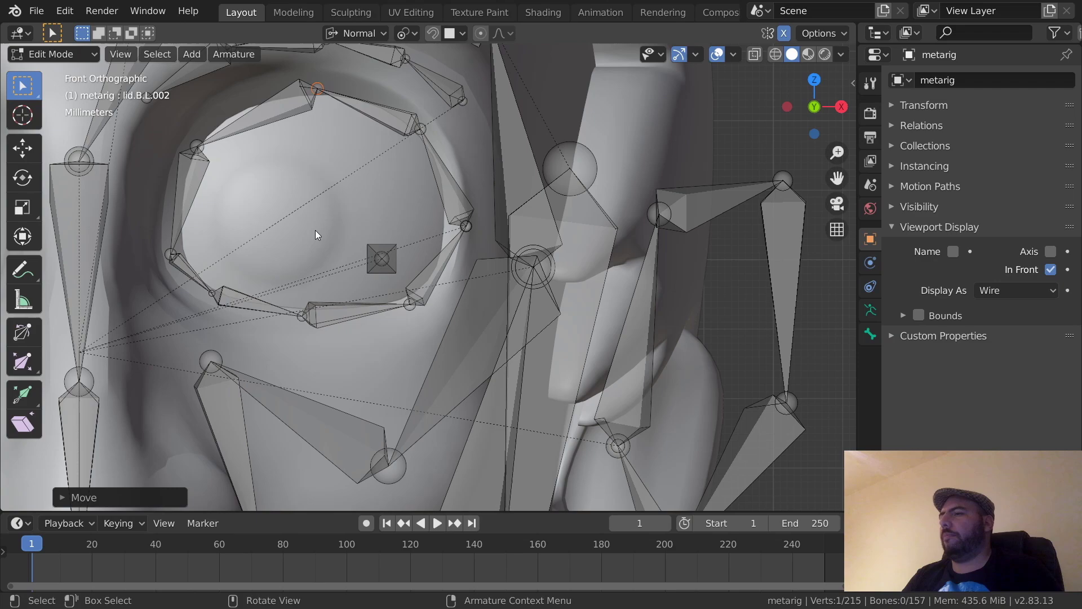
{"action": "mouse_move", "coordinate": [197, 147]}
{"action": "left_mouse_down"}
{"action": "mouse_move", "coordinate": [201, 160]}
{"action": "mouse_move", "coordinate": [202, 133]}
{"action": "left_mouse_up"}
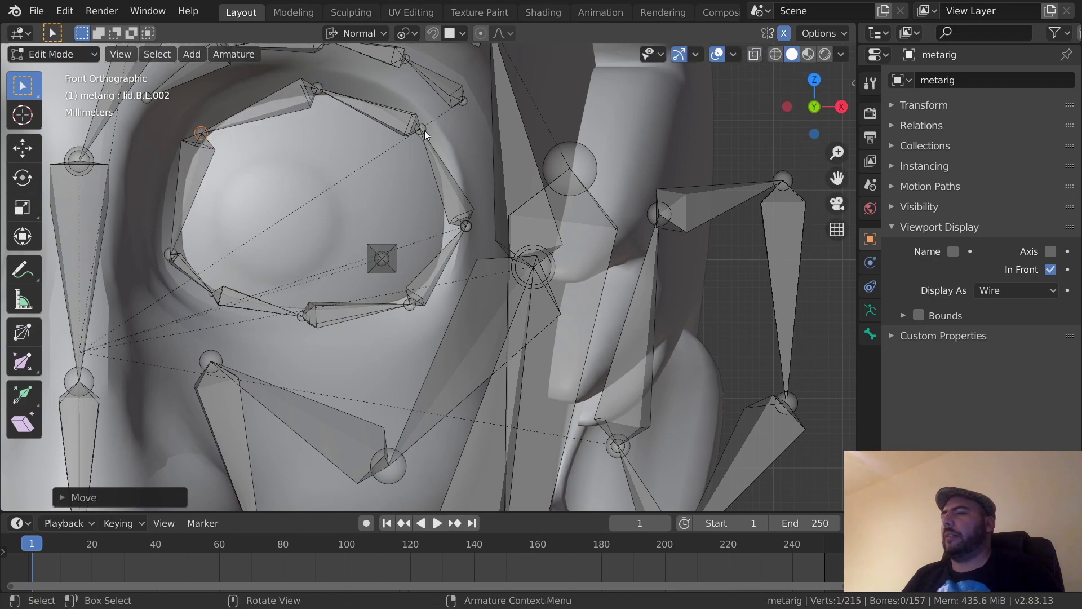
{"action": "key", "text": "g"}
{"action": "left_click", "coordinate": [412, 140]}
Fine-tune the outer corner joint and the lower eyelid joints around the left eye opening.
{"action": "left_click_drag", "start_coordinate": [452, 211], "coordinate": [478, 240]}
{"action": "key", "text": "g"}
{"action": "left_click", "coordinate": [466, 251]}
{"action": "left_click_drag", "start_coordinate": [418, 316], "coordinate": [395, 294]}
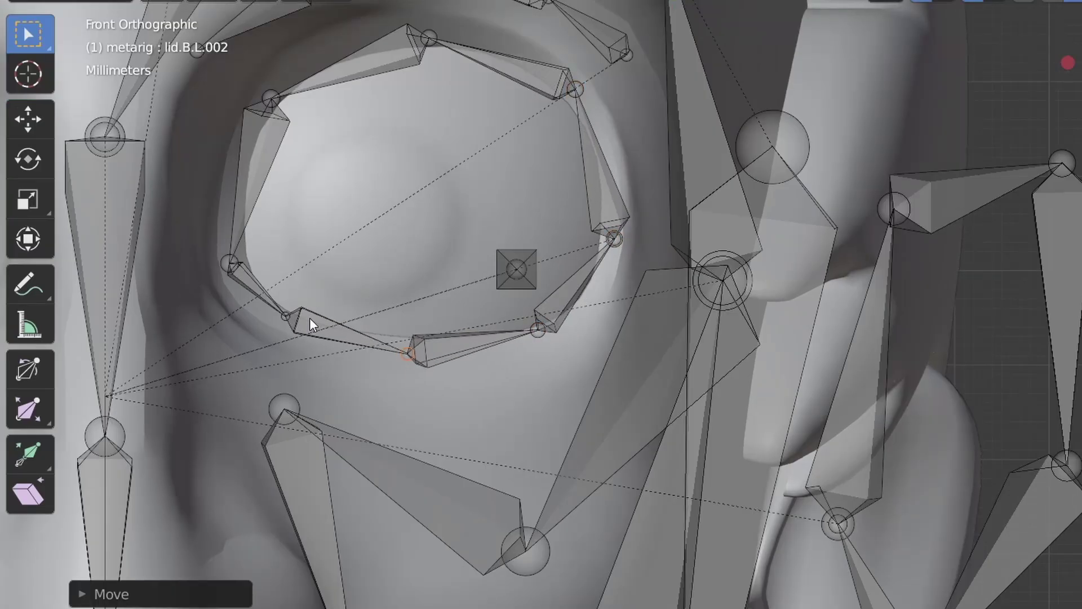
{"action": "left_click_drag", "start_coordinate": [307, 333], "coordinate": [273, 303]}
{"action": "key", "text": "g"}
{"action": "left_click", "coordinate": [309, 333]}
Move the rear joint of the jaw's underside to where the jaw meets the neck in the side view.
{"action": "scroll", "coordinate": [452, 324], "scroll_direction": "down", "scroll_amount": 6}
{"action": "key", "text": "KP_3"}
{"action": "middle_click_drag", "start_coordinate": [468, 140], "coordinate": [410, 290], "text": "shift"}
{"action": "left_click_drag", "start_coordinate": [452, 413], "coordinate": [433, 384]}
{"action": "key", "text": "g"}
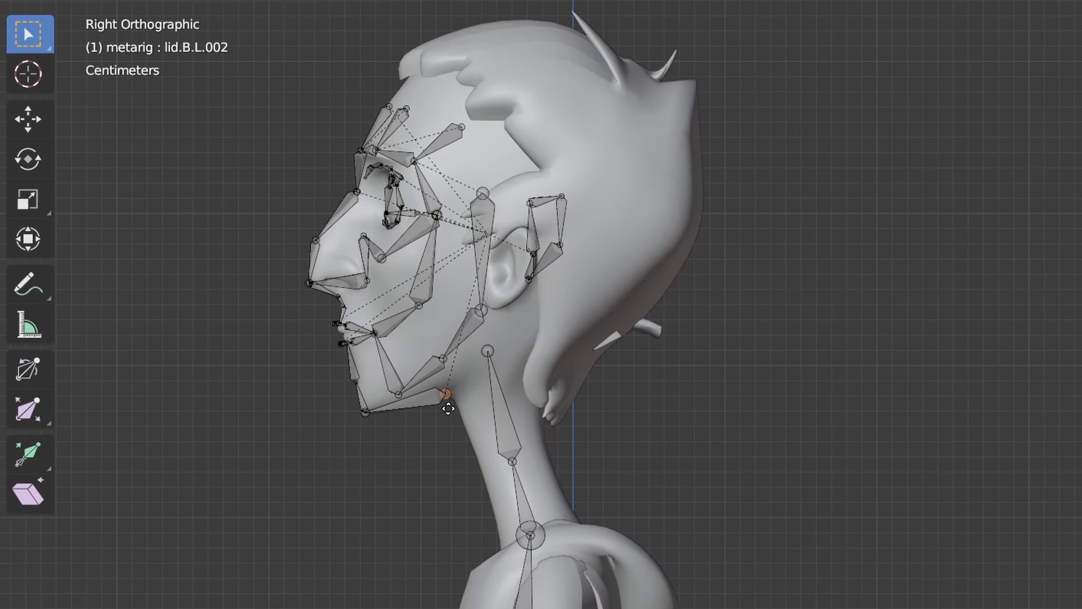
{"action": "left_click", "coordinate": [449, 409]}
Reveal all hidden bones and hide the bones on the character's right side in the front view.
{"action": "key", "text": "KP_1"}
{"action": "scroll", "coordinate": [580, 186], "scroll_direction": "down", "scroll_amount": 6}
{"action": "key", "text": "alt+h"}
{"action": "scroll", "coordinate": [546, 302], "scroll_direction": "up", "scroll_amount": 2}
{"action": "key", "text": "b"}
{"action": "middle_click_drag", "start_coordinate": [451, 186], "coordinate": [710, 360]}
{"action": "scroll", "coordinate": [597, 307], "scroll_direction": "up", "scroll_amount": 4}
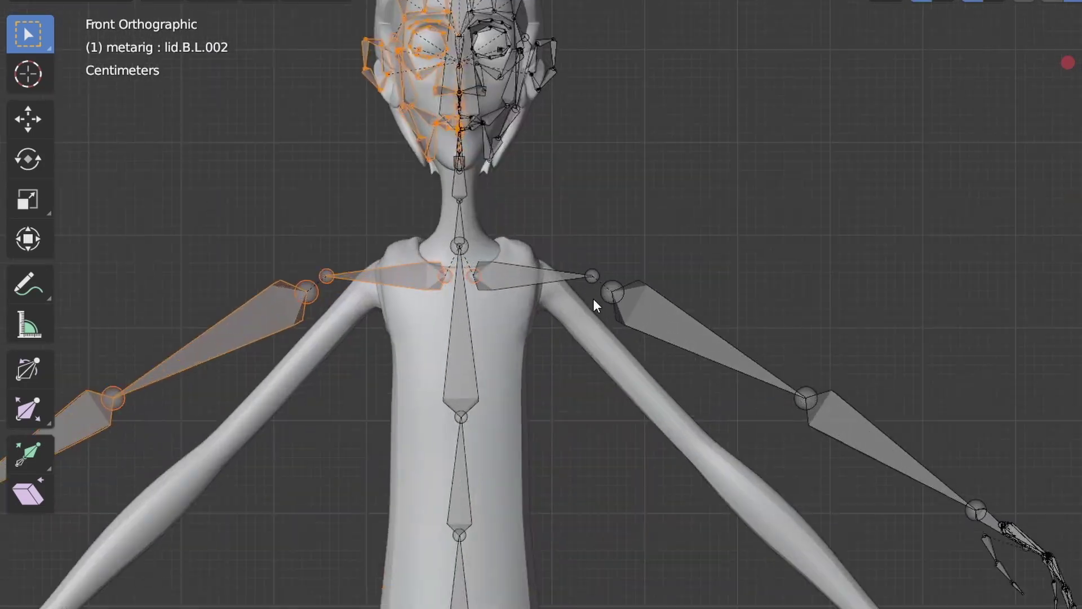
{"action": "key", "text": "h"}
Move the left shoulder bone's outer joint to the top of the mesh shoulder in the front and side views.
{"action": "scroll", "coordinate": [587, 399], "scroll_direction": "down", "scroll_amount": 3}
{"action": "scroll", "coordinate": [587, 338], "scroll_direction": "up", "scroll_amount": 3}
{"action": "left_click_drag", "start_coordinate": [595, 276], "coordinate": [627, 313]}
{"action": "key", "text": "g"}
{"action": "left_click", "coordinate": [539, 267]}
{"action": "scroll", "coordinate": [539, 217], "scroll_direction": "up", "scroll_amount": 6}
{"action": "key", "text": "KP_3"}
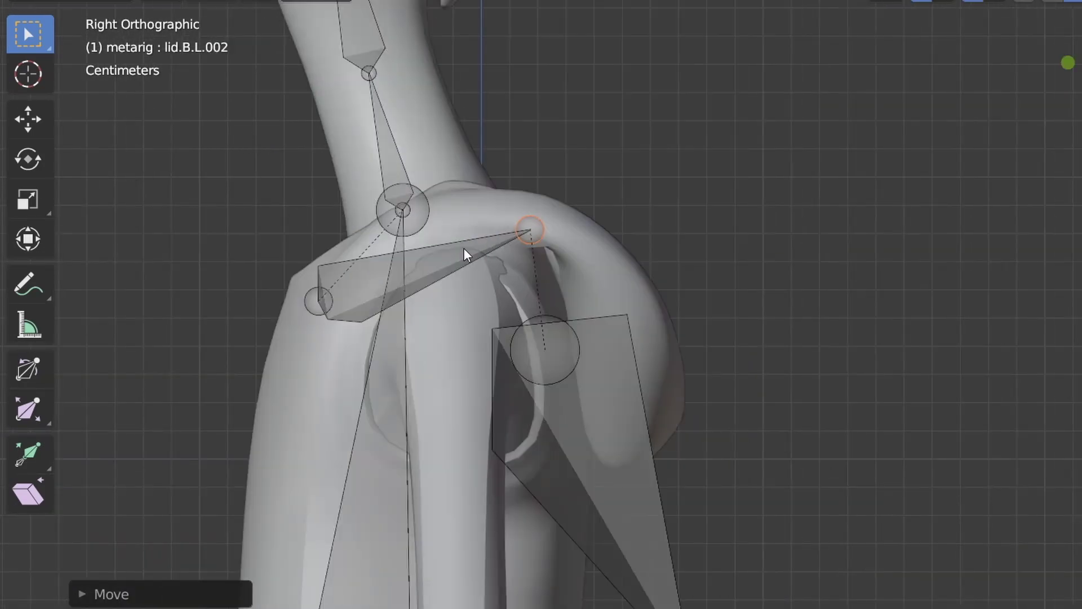
{"action": "key", "text": "g"}
{"action": "left_click", "coordinate": [579, 298]}
Move the left shoulder bone's inner joint to the collarbone area in the front view.
{"action": "key", "text": "KP_1"}
{"action": "left_click", "coordinate": [309, 302]}
{"action": "key", "text": "g"}
{"action": "left_click", "coordinate": [379, 327]}
{"action": "key", "text": "KP_3"}
{"action": "scroll", "coordinate": [514, 257], "scroll_direction": "down", "scroll_amount": 4}
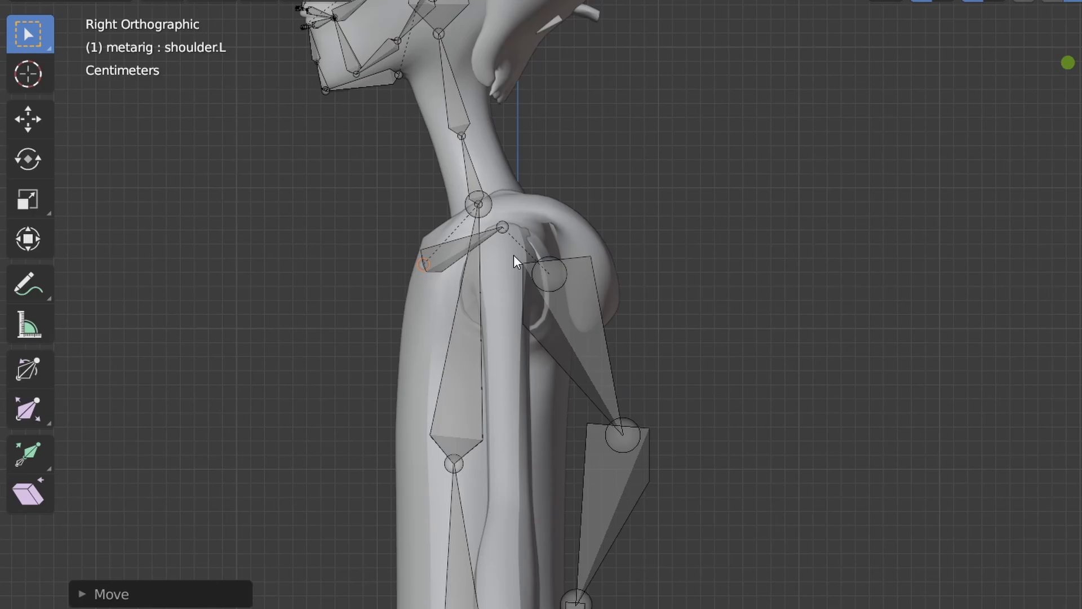
Rotate and move the entire left arm and hand bone chain so it starts at the mesh shoulder.
{"action": "key", "text": "KP_1"}
{"action": "middle_click_drag", "start_coordinate": [514, 256], "coordinate": [442, 197], "text": "shift"}
{"action": "left_click_drag", "start_coordinate": [521, 189], "coordinate": [576, 239]}
{"action": "scroll", "coordinate": [394, 204], "scroll_direction": "down", "scroll_amount": 3}
{"action": "left_click_drag", "start_coordinate": [886, 513], "coordinate": [418, 213]}
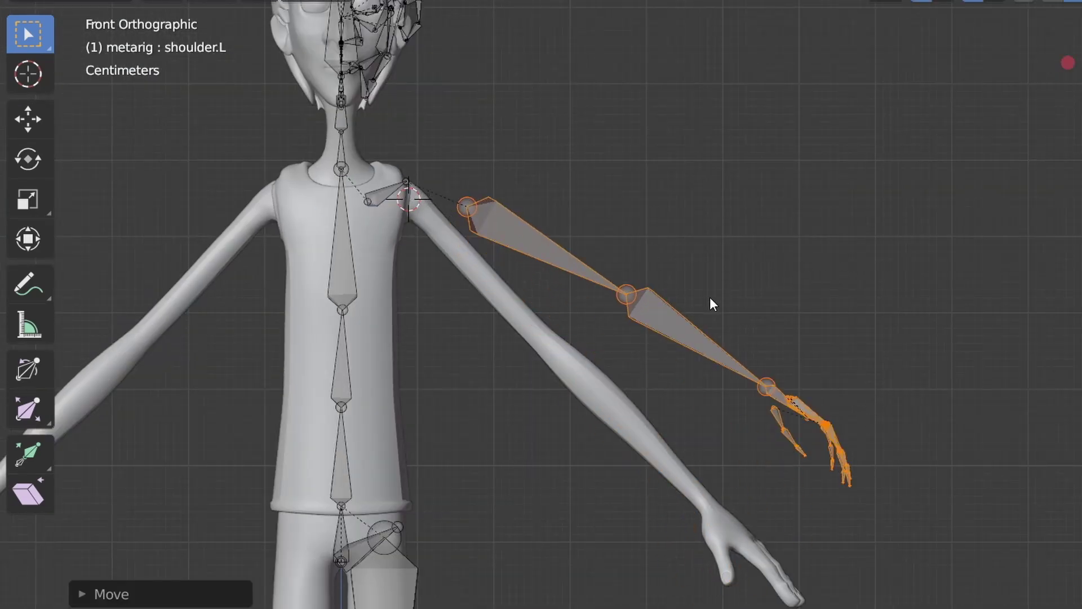
{"action": "key", "text": "r"}
{"action": "left_click", "coordinate": [900, 408]}
{"action": "key", "text": "g"}
{"action": "left_click", "coordinate": [846, 389]}
Rotate and scale the left arm bone chain to fit the direction and length of the mesh arm.
{"action": "middle_click_drag", "start_coordinate": [846, 389], "coordinate": [798, 271], "text": "shift"}
{"action": "key", "text": "r"}
{"action": "key", "text": "s"}
Check the arm bones in wireframe shading, return to solid shading and turn on the wireframe overlay.
{"action": "left_click", "coordinate": [1062, 1]}
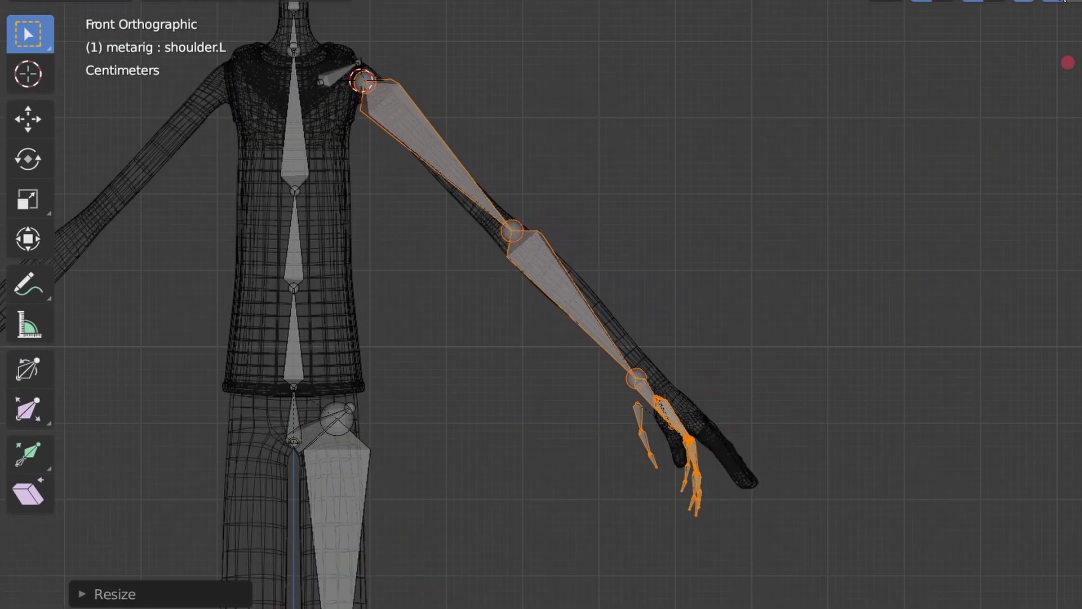
{"action": "scroll", "coordinate": [636, 201], "scroll_direction": "up", "scroll_amount": 5}
{"action": "middle_click_drag", "start_coordinate": [683, 146], "coordinate": [824, 213], "text": "shift"}
{"action": "left_click", "coordinate": [1070, 1]}
{"action": "left_click", "coordinate": [622, 331]}
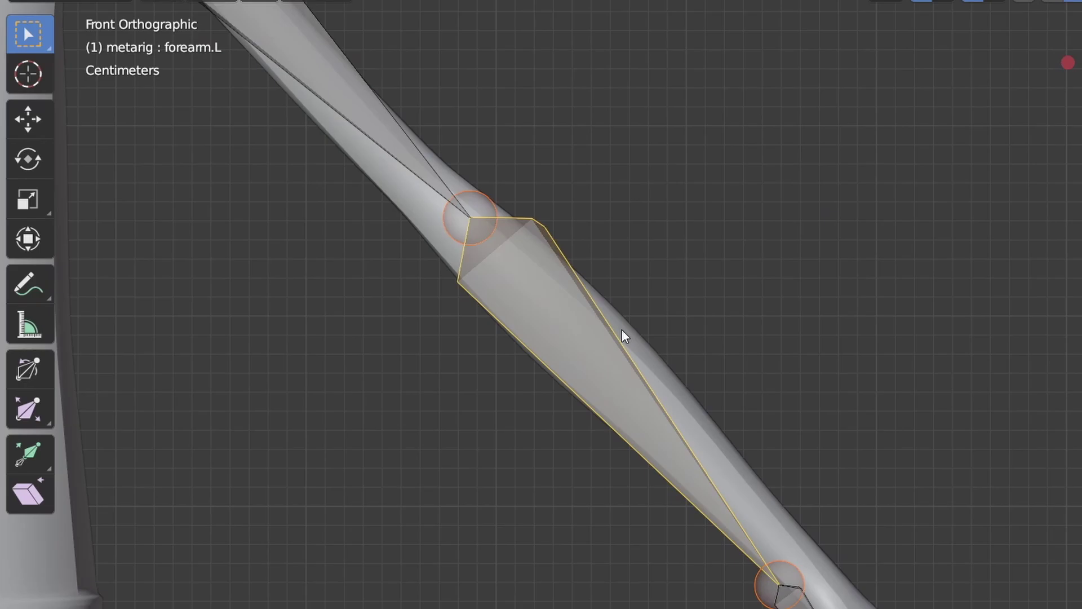
{"action": "middle_click_drag", "start_coordinate": [622, 330], "coordinate": [664, 324], "text": "shift"}
{"action": "left_click", "coordinate": [1002, 2]}
{"action": "left_click", "coordinate": [855, 374]}
Move the left elbow joint into the mesh elbow and the hand bones onto the wrist in the front view.
{"action": "left_click", "coordinate": [512, 211]}
{"action": "key", "text": "g"}
{"action": "middle_click_drag", "start_coordinate": [784, 490], "coordinate": [511, 111], "text": "shift"}
{"action": "left_click_drag", "start_coordinate": [386, 90], "coordinate": [759, 608]}
{"action": "key", "text": "g"}
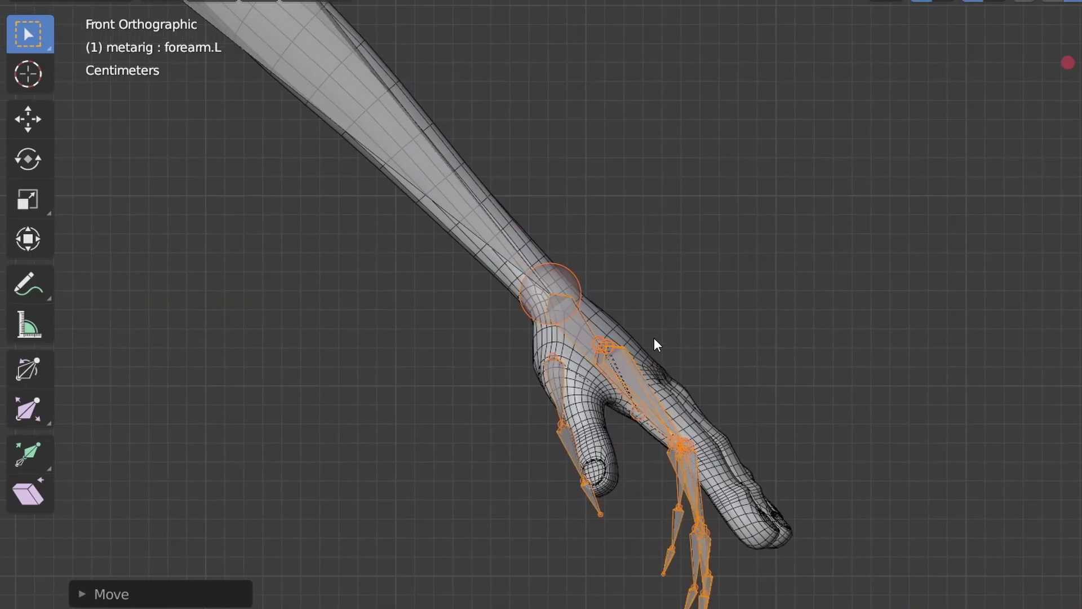
Select the left forearm and hand bones and move them into line with the mesh arm in the side view.
{"action": "key", "text": "KP_3"}
{"action": "scroll", "coordinate": [657, 345], "scroll_direction": "down", "scroll_amount": 2}
{"action": "middle_click_drag", "start_coordinate": [657, 282], "coordinate": [672, 581], "text": "shift"}
{"action": "left_click", "coordinate": [672, 118]}
{"action": "middle_click_drag", "start_coordinate": [672, 315], "coordinate": [807, 397]}
{"action": "key", "text": "KP_3"}
{"action": "left_click_drag", "start_coordinate": [626, 23], "coordinate": [880, 569]}
{"action": "key", "text": "g"}
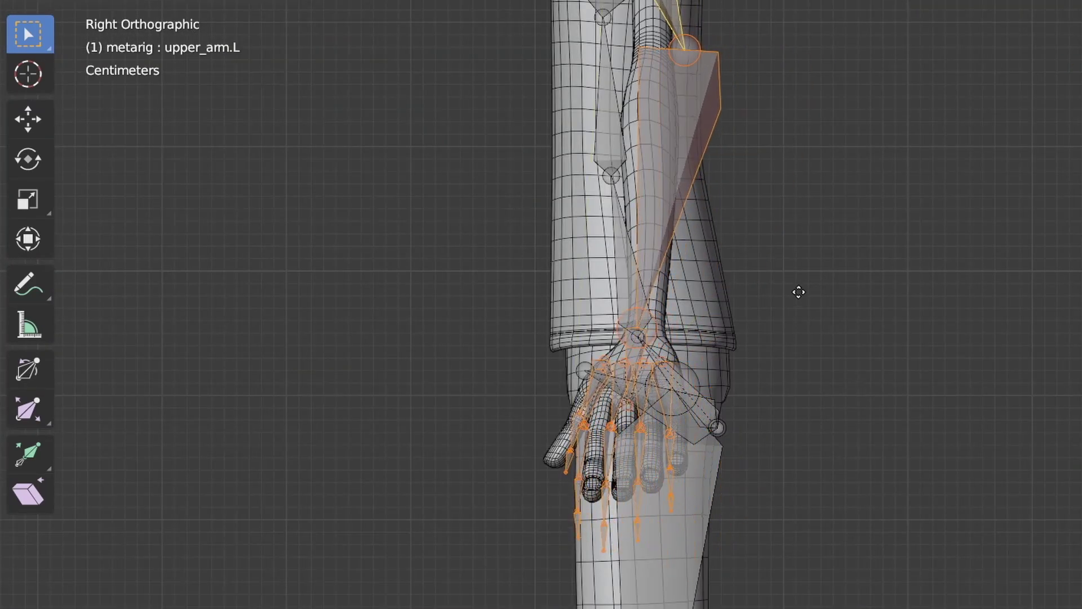
Center the left elbow and wrist joints inside the mesh arm in the front view.
{"action": "key", "text": "KP_1"}
{"action": "scroll", "coordinate": [705, 215], "scroll_direction": "down", "scroll_amount": 3}
{"action": "key", "text": "g"}
{"action": "left_click_drag", "start_coordinate": [425, 32], "coordinate": [379, 93]}
{"action": "key", "text": "g"}
{"action": "scroll", "coordinate": [662, 322], "scroll_direction": "up", "scroll_amount": 4}
{"action": "key", "text": "g"}
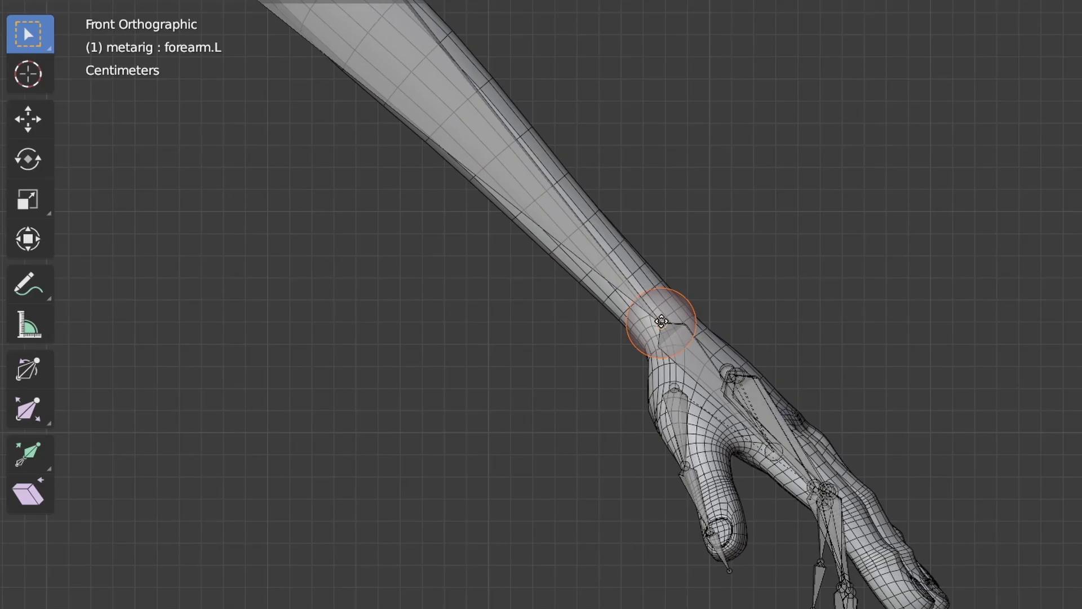
{"action": "left_click", "coordinate": [662, 321]}
Select the left thumb bones and move them into the mesh thumb in the front view.
{"action": "middle_click_drag", "start_coordinate": [661, 451], "coordinate": [530, 270], "text": "shift"}
{"action": "left_click_drag", "start_coordinate": [496, 194], "coordinate": [612, 406]}
{"action": "key", "text": "g"}
Move the left elbow joint to the center of the mesh elbow.
{"action": "middle_click_drag", "start_coordinate": [550, 289], "coordinate": [519, 222]}
{"action": "scroll", "coordinate": [478, 410], "scroll_direction": "down", "scroll_amount": 5}
{"action": "left_click", "coordinate": [504, 164]}
{"action": "key", "text": "g"}
{"action": "left_click", "coordinate": [548, 160]}
{"action": "middle_click_drag", "start_coordinate": [548, 161], "coordinate": [557, 299]}
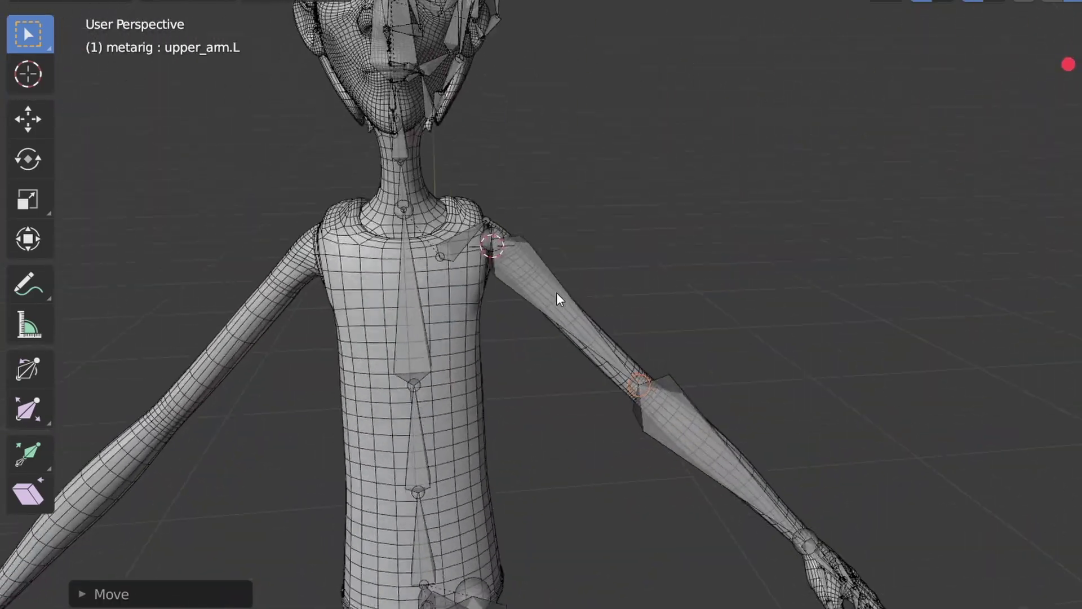
Adjust the left shoulder bone's outer joint in the front view so it sits above the upper arm joint.
{"action": "key", "text": "KP_1"}
{"action": "scroll", "coordinate": [648, 357], "scroll_direction": "up", "scroll_amount": 5}
{"action": "left_click", "coordinate": [635, 339]}
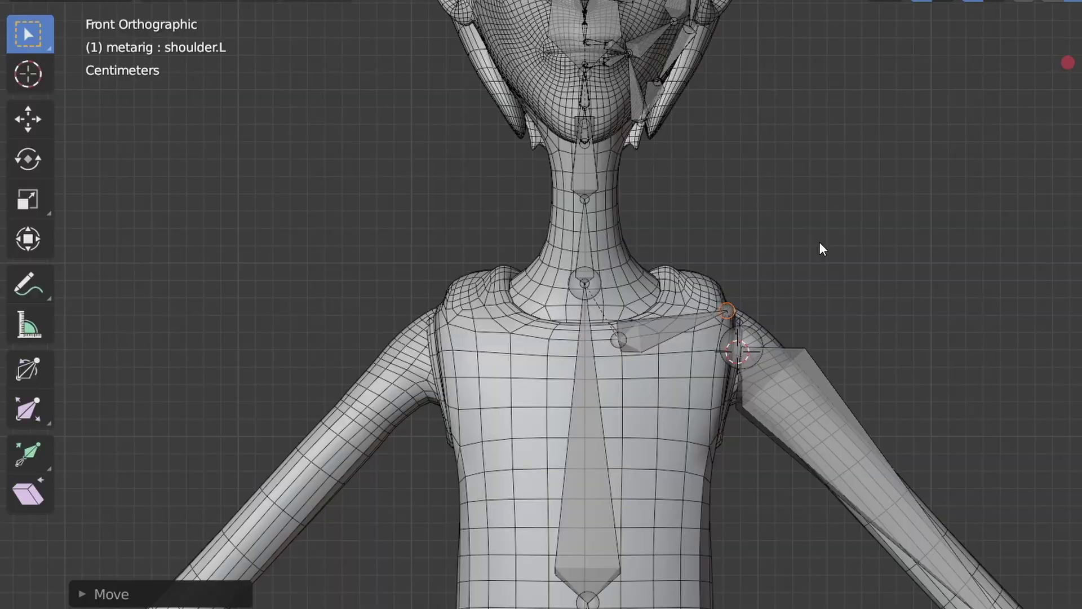
Isolate the left hand's palm and finger bones by hiding all the other bones of the rig.
{"action": "middle_click_drag", "start_coordinate": [819, 243], "coordinate": [633, 288], "text": "shift"}
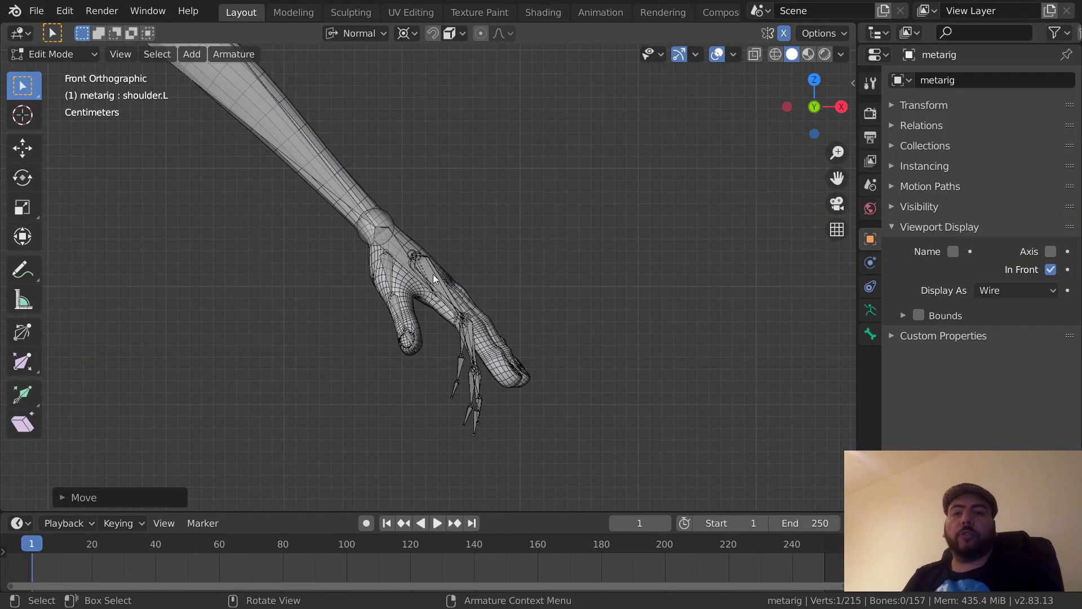
{"action": "scroll", "coordinate": [420, 272], "scroll_direction": "up", "scroll_amount": 1}
{"action": "left_click", "coordinate": [455, 33]}
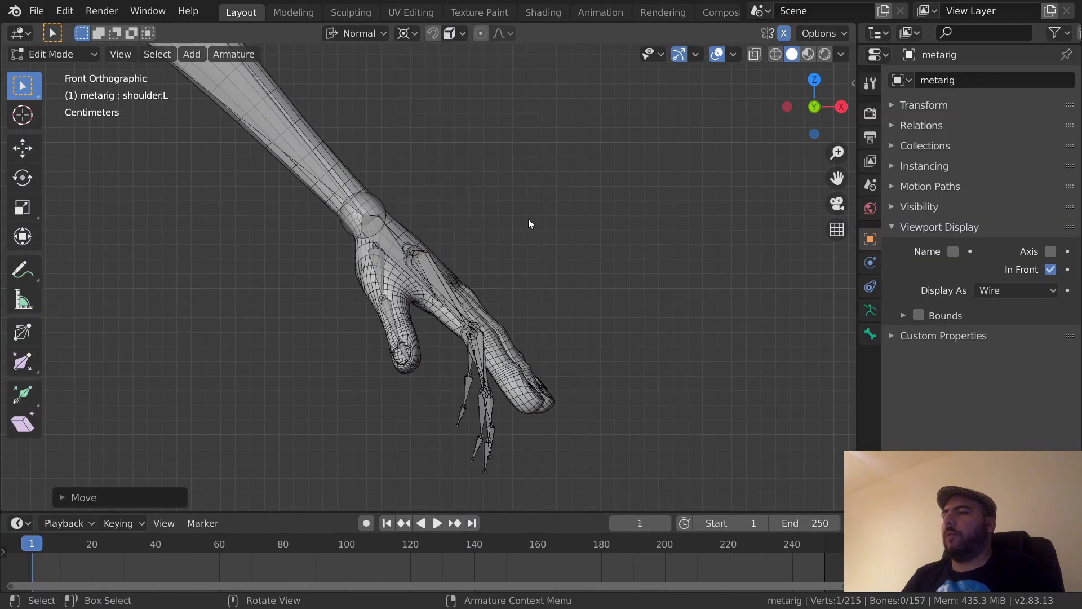
{"action": "middle_click_drag", "start_coordinate": [539, 248], "coordinate": [634, 181]}
{"action": "left_click_drag", "start_coordinate": [634, 181], "coordinate": [373, 431]}
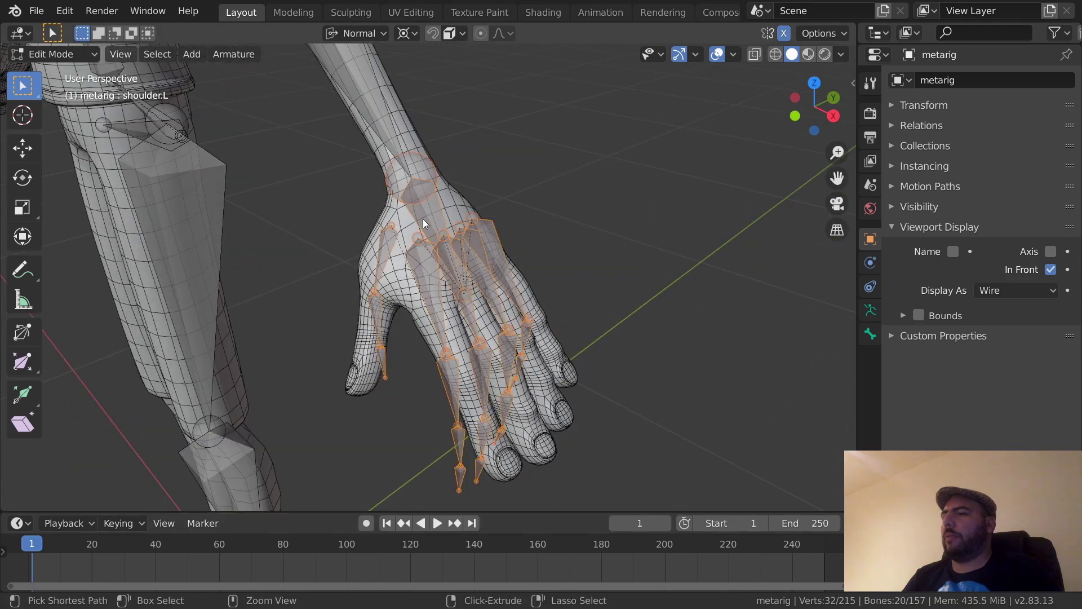
{"action": "key", "text": "h"}
{"action": "key", "text": "alt+h"}
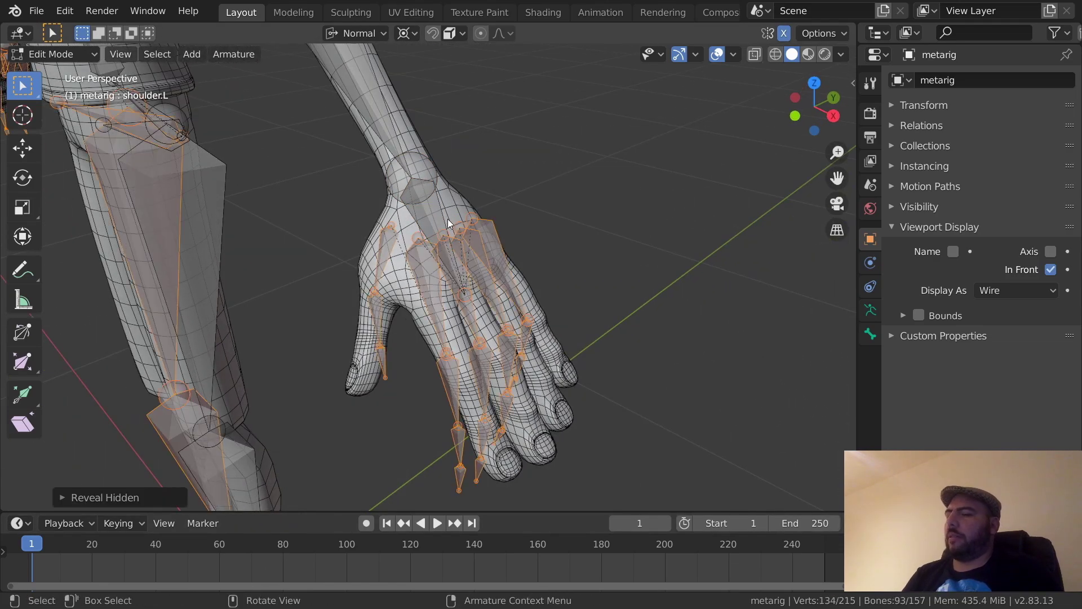
{"action": "key", "text": "h"}
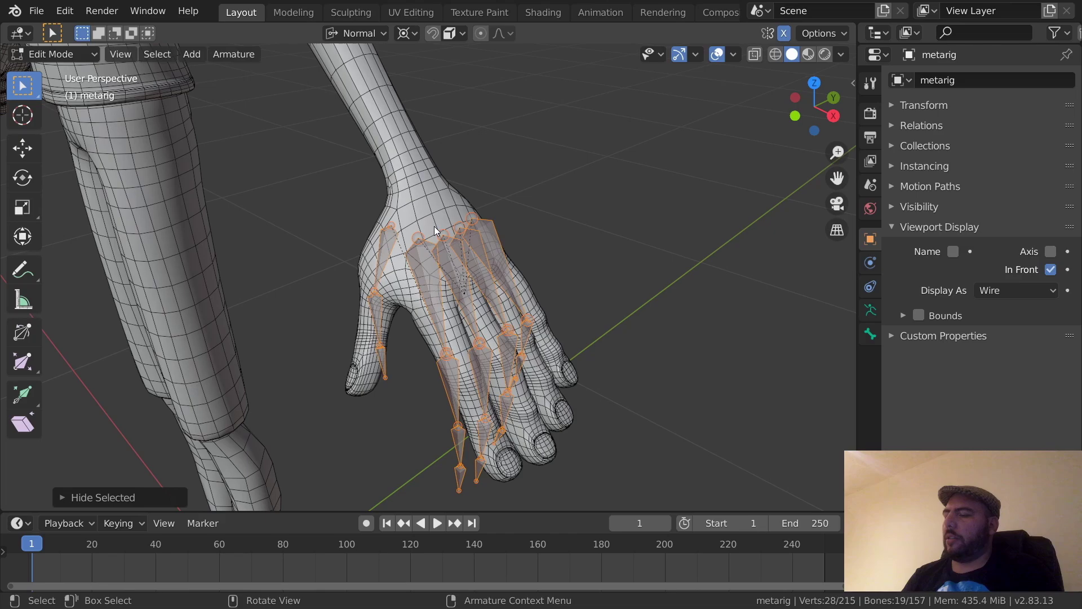
Move the left little finger's knuckle joint to the base of the mesh little finger.
{"action": "middle_click_drag", "start_coordinate": [523, 237], "coordinate": [417, 287]}
{"action": "middle_click_drag", "start_coordinate": [547, 321], "coordinate": [457, 265], "text": "shift"}
{"action": "scroll", "coordinate": [485, 220], "scroll_direction": "up", "scroll_amount": 2}
{"action": "left_click_drag", "start_coordinate": [484, 249], "coordinate": [442, 397]}
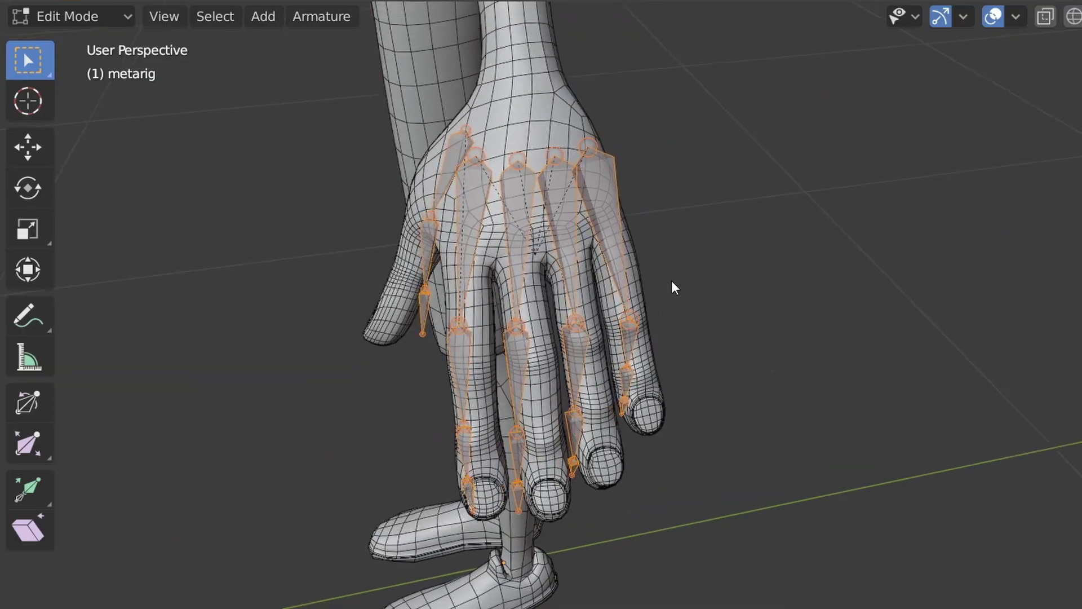
{"action": "key", "text": "g"}
{"action": "left_click", "coordinate": [629, 177]}
Place the left little finger's middle joints and tip along the mesh finger.
{"action": "left_click_drag", "start_coordinate": [616, 348], "coordinate": [647, 377]}
{"action": "key", "text": "g"}
{"action": "left_click", "coordinate": [626, 331]}
{"action": "middle_click_drag", "start_coordinate": [622, 391], "coordinate": [628, 392]}
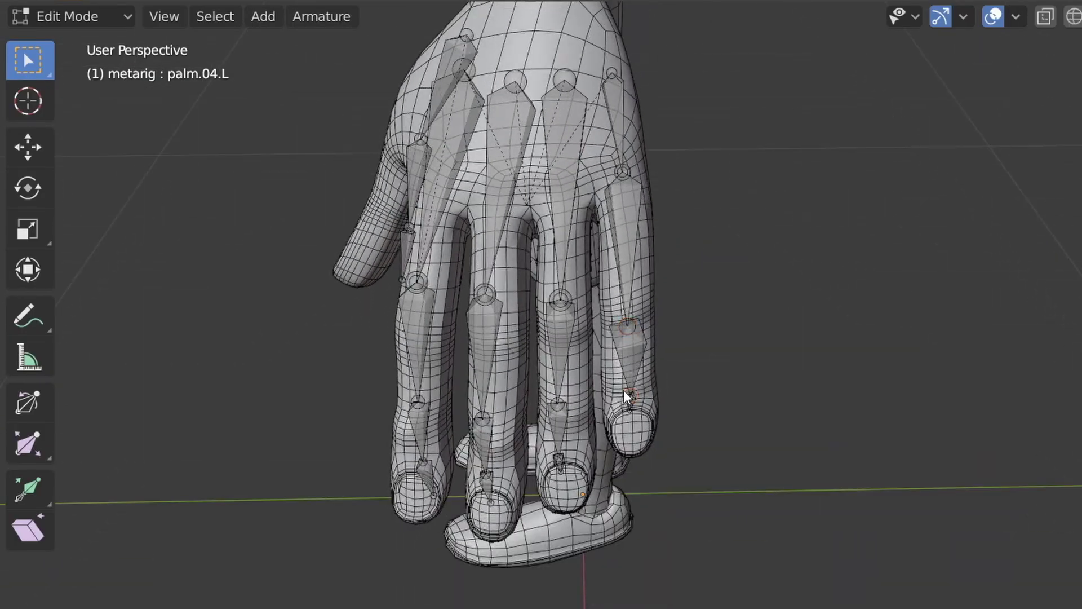
{"action": "left_click_drag", "start_coordinate": [618, 393], "coordinate": [653, 427]}
{"action": "key", "text": "g"}
{"action": "left_click", "coordinate": [629, 451]}
Place the left ring finger's knuckle, middle joints and tip along the mesh finger.
{"action": "left_click_drag", "start_coordinate": [544, 283], "coordinate": [578, 316]}
{"action": "key", "text": "g"}
{"action": "left_click", "coordinate": [586, 348]}
{"action": "left_click_drag", "start_coordinate": [542, 389], "coordinate": [575, 418]}
{"action": "key", "text": "g"}
{"action": "left_click", "coordinate": [584, 440]}
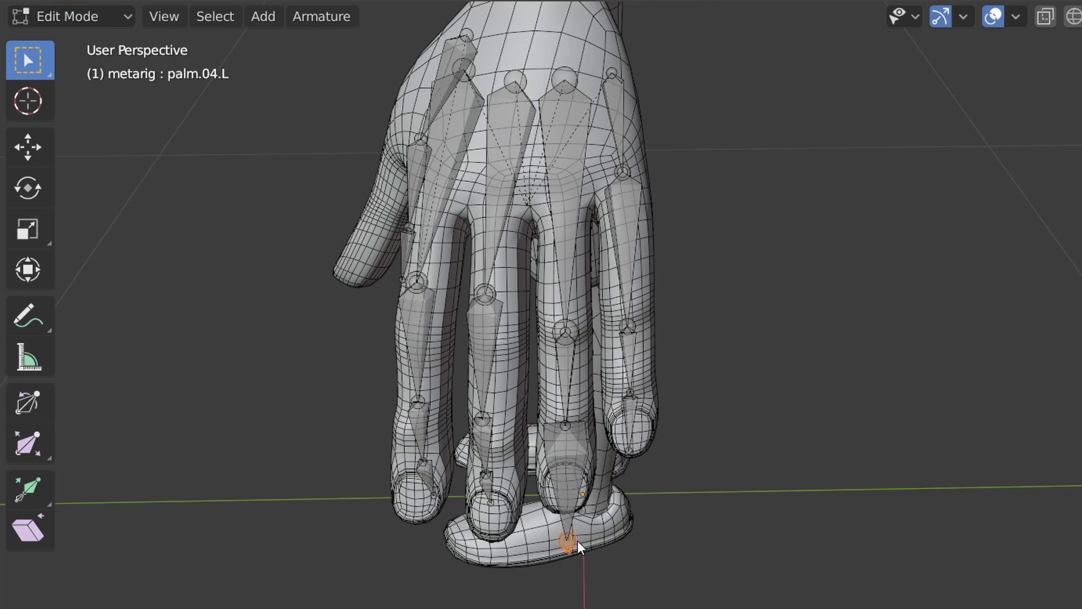
{"action": "left_click", "coordinate": [571, 491]}
{"action": "key", "text": "g"}
{"action": "left_click", "coordinate": [578, 192]}
{"action": "key", "text": "g"}
{"action": "left_click", "coordinate": [581, 351]}
{"action": "key", "text": "g"}
{"action": "key", "text": "g"}
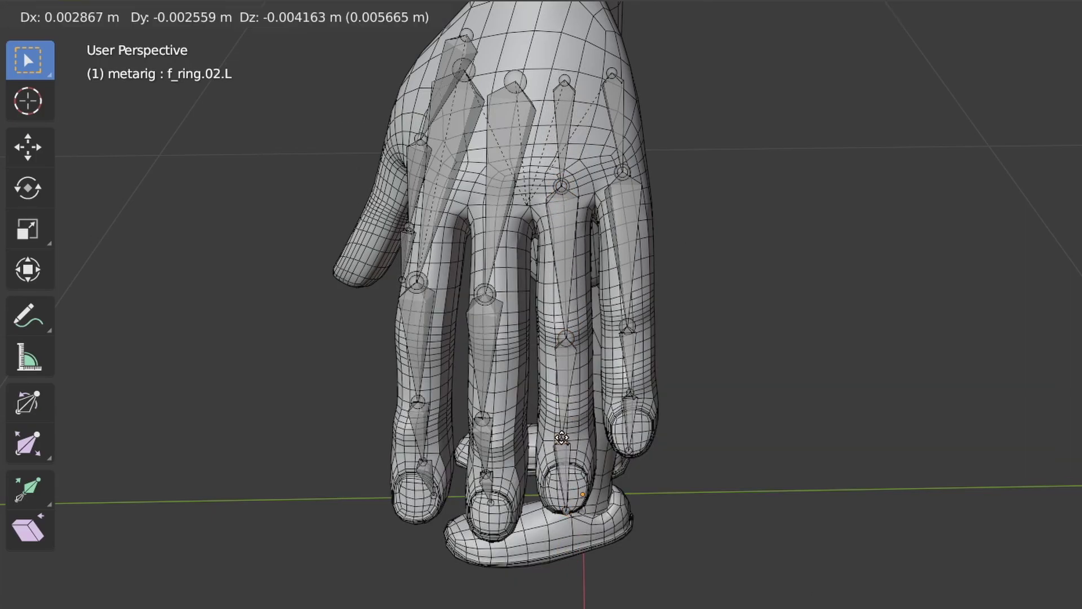
{"action": "left_click", "coordinate": [559, 443]}
Place the left middle finger's knuckle, middle joints and tip along the mesh finger.
{"action": "left_click_drag", "start_coordinate": [514, 268], "coordinate": [479, 314]}
{"action": "middle_click_drag", "start_coordinate": [495, 350], "coordinate": [515, 285]}
{"action": "key", "text": "g"}
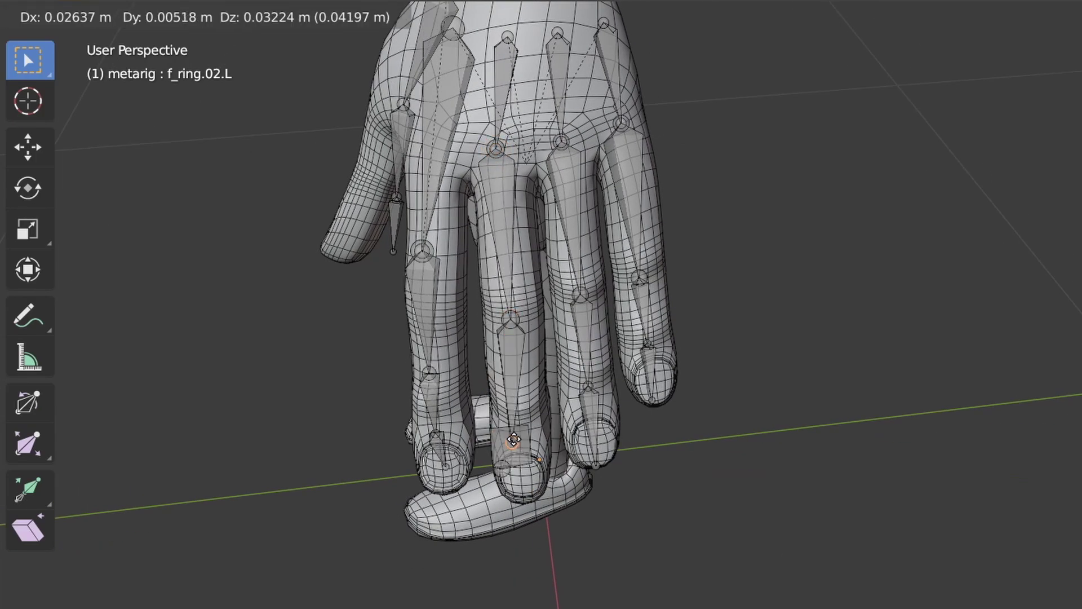
{"action": "left_click", "coordinate": [525, 497]}
Place the left index finger's joints along the mesh finger, with the knuckle at the finger's base.
{"action": "left_click_drag", "start_coordinate": [452, 417], "coordinate": [427, 449]}
{"action": "key", "text": "g"}
{"action": "left_click", "coordinate": [437, 327]}
{"action": "key", "text": "g"}
{"action": "middle_click_drag", "start_coordinate": [436, 164], "coordinate": [566, 297]}
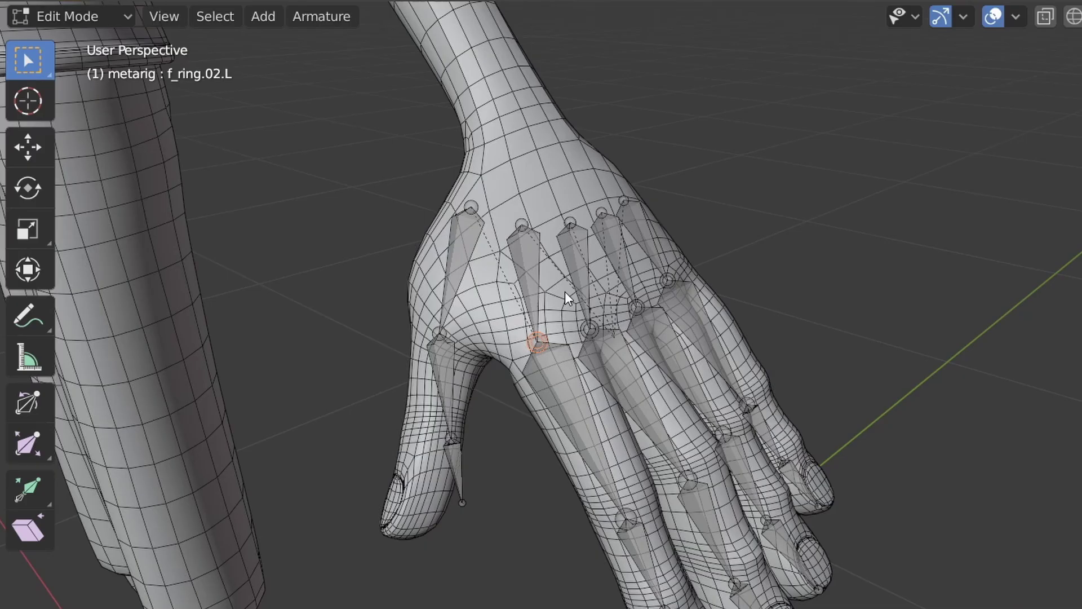
Place the left thumb bones' base, middle joints and tip along the mesh thumb.
{"action": "left_click", "coordinate": [501, 178]}
{"action": "key", "text": "g"}
{"action": "left_click", "coordinate": [505, 166]}
{"action": "left_click", "coordinate": [447, 288]}
{"action": "key", "text": "g"}
{"action": "left_click", "coordinate": [449, 256]}
{"action": "key", "text": "g"}
{"action": "left_click", "coordinate": [380, 452]}
{"action": "middle_click_drag", "start_coordinate": [379, 452], "coordinate": [458, 483]}
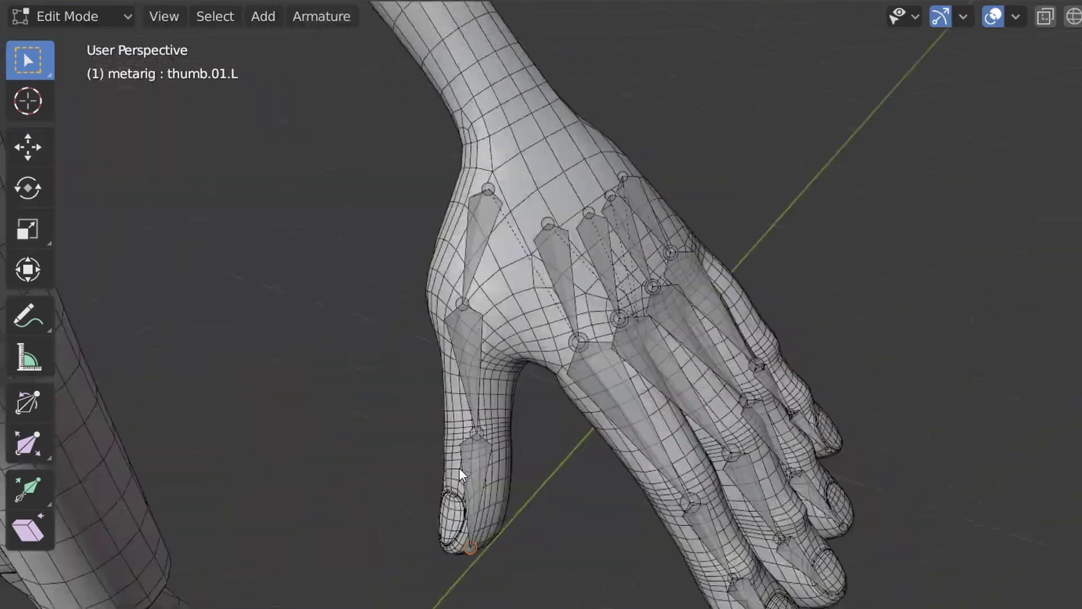
Reposition the base joints of the left palm bones for the ring and little fingers across the back of the hand.
{"action": "scroll", "coordinate": [519, 350], "scroll_direction": "down", "scroll_amount": 7}
{"action": "middle_click_drag", "start_coordinate": [519, 349], "coordinate": [576, 311]}
{"action": "scroll", "coordinate": [447, 447], "scroll_direction": "up", "scroll_amount": 6}
{"action": "left_click", "coordinate": [561, 200]}
{"action": "left_click", "coordinate": [623, 192]}
{"action": "key", "text": "g"}
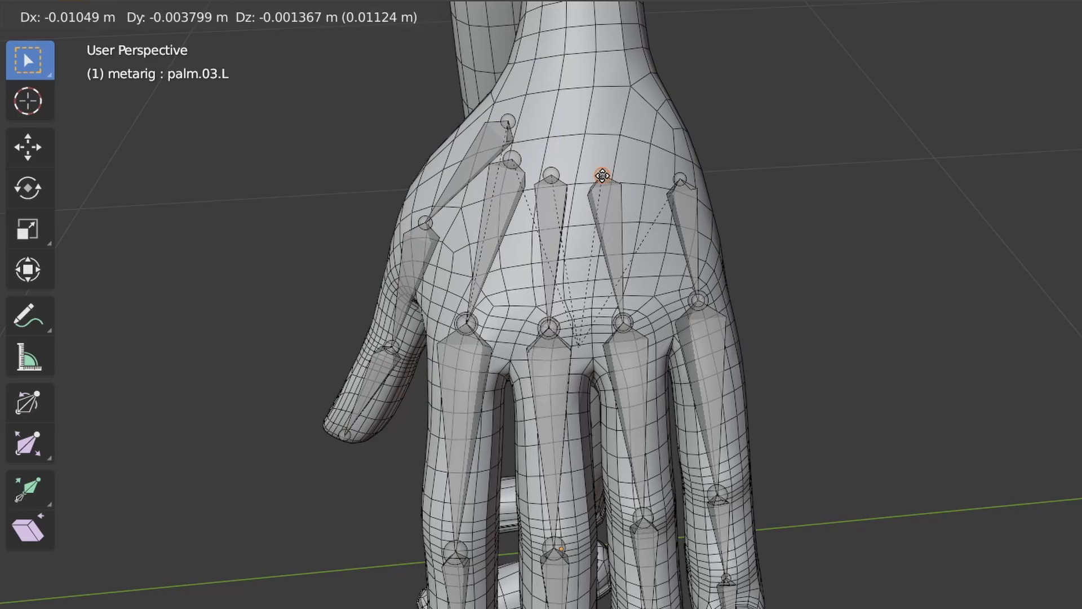
{"action": "left_click", "coordinate": [604, 177]}
{"action": "left_click", "coordinate": [681, 179]}
{"action": "key", "text": "g"}
{"action": "left_click", "coordinate": [658, 135]}
Adjust the left palm bones' base joints so they sit inside the hand near the wrist, as seen from the front.
{"action": "middle_click_drag", "start_coordinate": [658, 135], "coordinate": [503, 331]}
{"action": "left_click", "coordinate": [628, 292]}
{"action": "left_click", "coordinate": [623, 278]}
{"action": "left_click", "coordinate": [503, 331]}
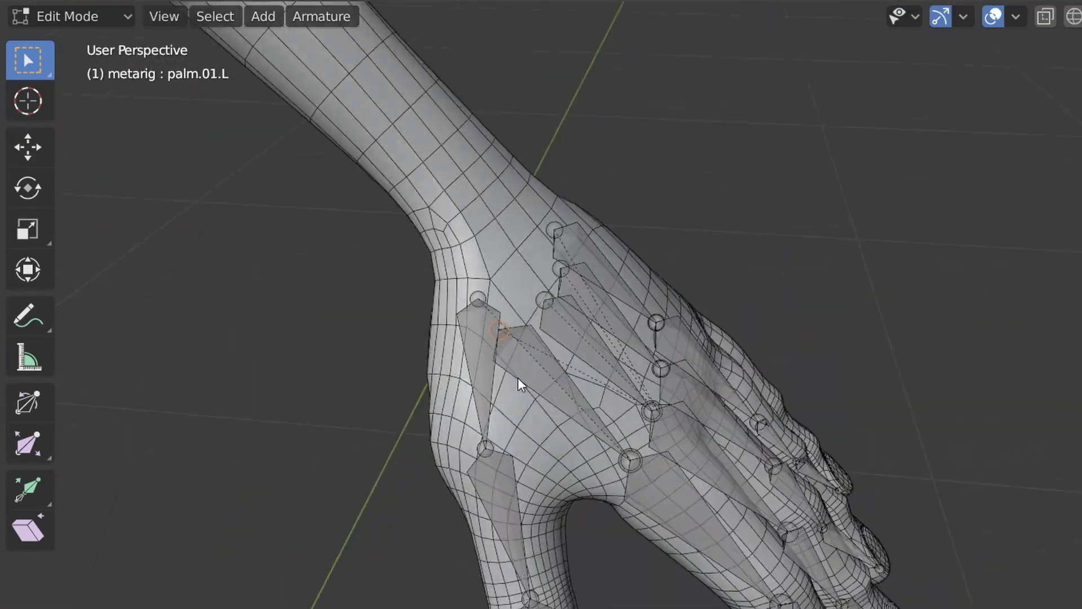
{"action": "middle_click_drag", "start_coordinate": [519, 381], "coordinate": [645, 268]}
{"action": "key", "text": "KP_1"}
{"action": "left_click_drag", "start_coordinate": [645, 193], "coordinate": [541, 293]}
{"action": "scroll", "coordinate": [701, 288], "scroll_direction": "down", "scroll_amount": 3}
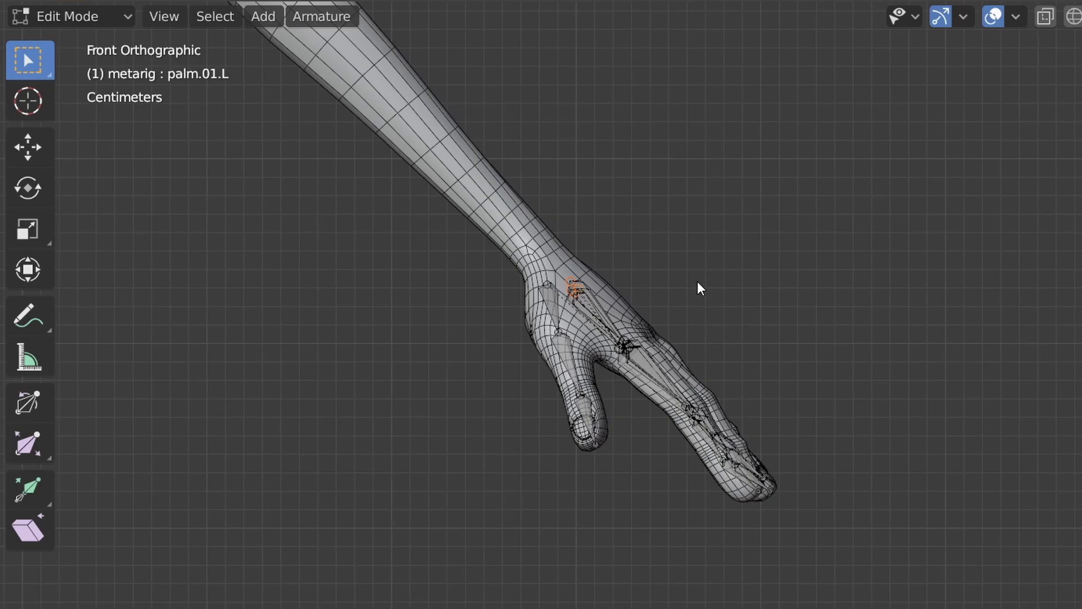
{"action": "left_click", "coordinate": [617, 290]}
Turn on X-ray in the right side view of the head and reposition the upper teeth bone inside the mouth.
{"action": "middle_click_drag", "start_coordinate": [701, 288], "coordinate": [604, 357]}
{"action": "scroll", "coordinate": [622, 305], "scroll_direction": "down", "scroll_amount": 5}
{"action": "key", "text": "Tab"}
{"action": "scroll", "coordinate": [689, 284], "scroll_direction": "down", "scroll_amount": 3}
{"action": "left_click", "coordinate": [603, 357]}
{"action": "left_click", "coordinate": [475, 293]}
{"action": "middle_click_drag", "start_coordinate": [564, 186], "coordinate": [558, 268], "text": "shift"}
{"action": "key", "text": "KP_3"}
{"action": "key", "text": "Tab"}
{"action": "scroll", "coordinate": [526, 304], "scroll_direction": "up", "scroll_amount": 8}
{"action": "key", "text": "alt+z"}
{"action": "left_click", "coordinate": [471, 245]}
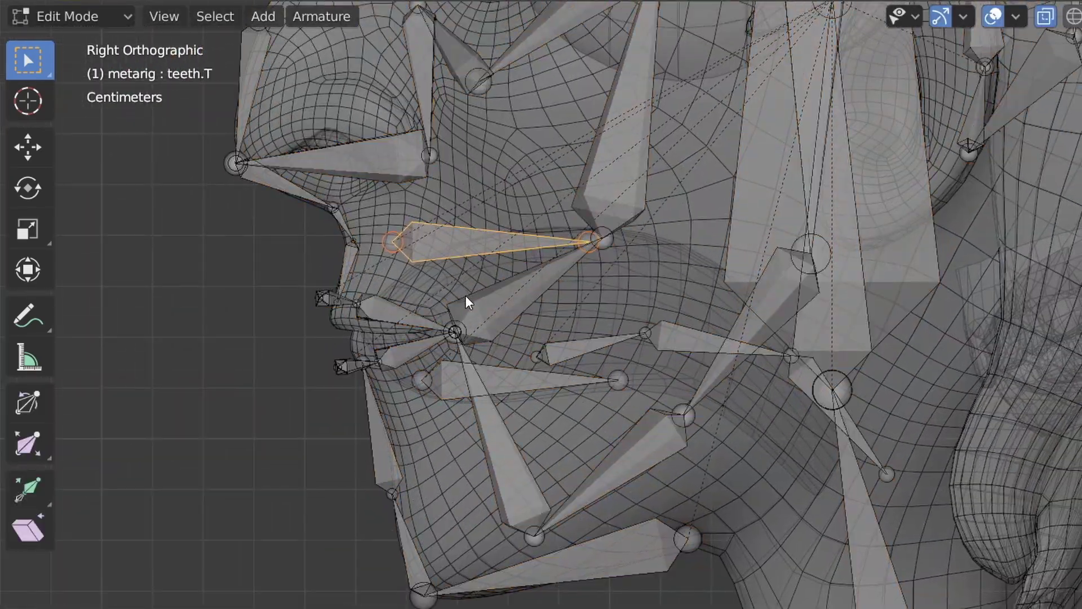
{"action": "key", "text": "g"}
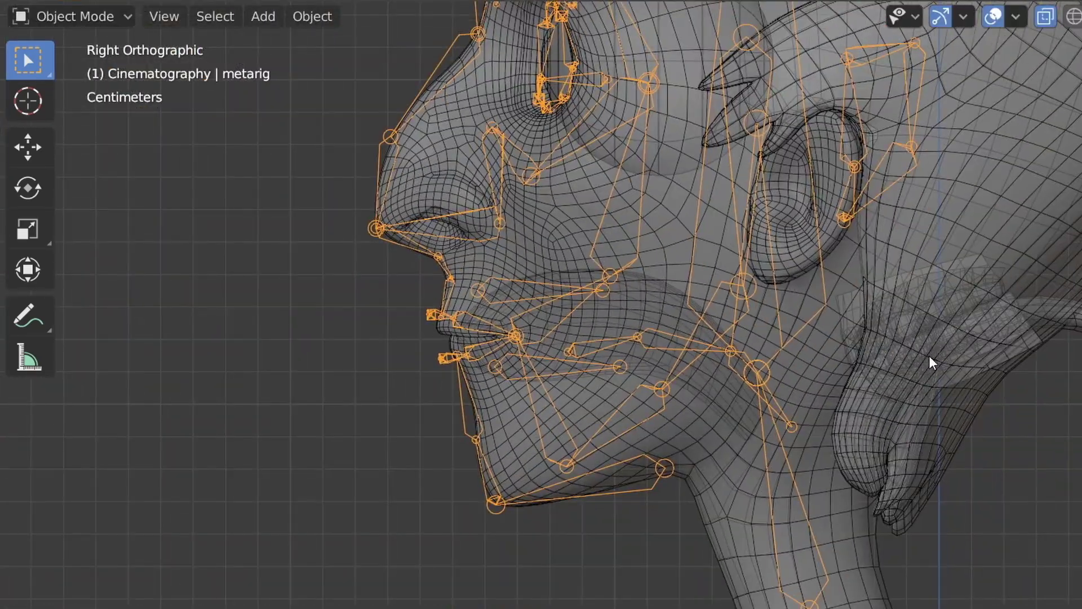
Move the Teeth object forward from the back of the head into the mouth.
{"action": "left_click", "coordinate": [930, 361]}
{"action": "key", "text": "g"}
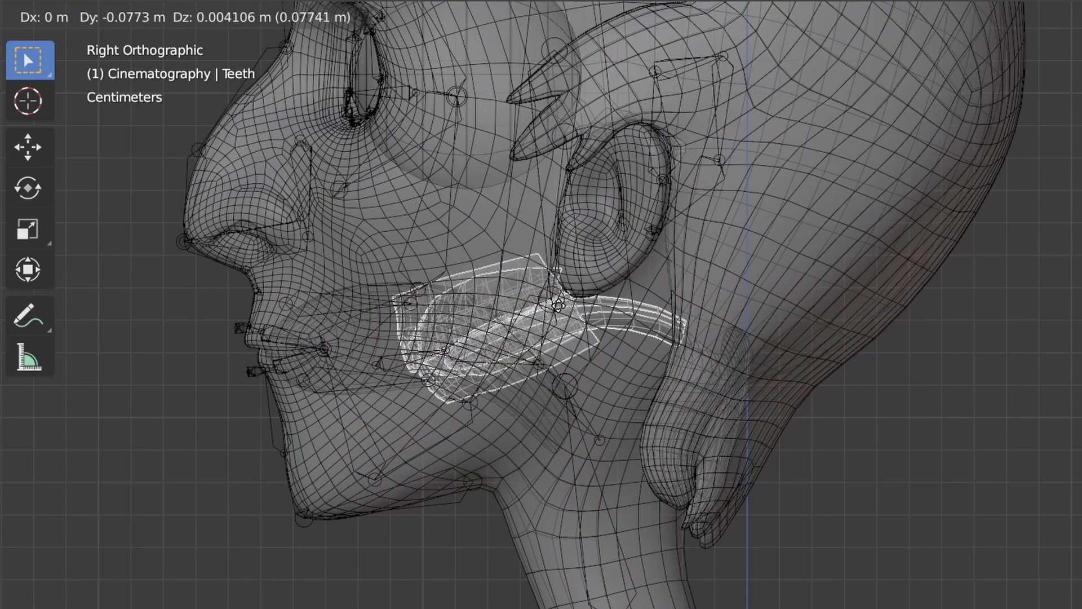
{"action": "left_click", "coordinate": [612, 317]}
Set the Teeth object's origin to its geometry and rotate it level about the Bounding Box Center pivot.
{"action": "left_click", "coordinate": [314, 18]}
{"action": "mouse_move", "coordinate": [358, 68]}
{"action": "left_click", "coordinate": [544, 92]}
{"action": "key", "text": "period"}
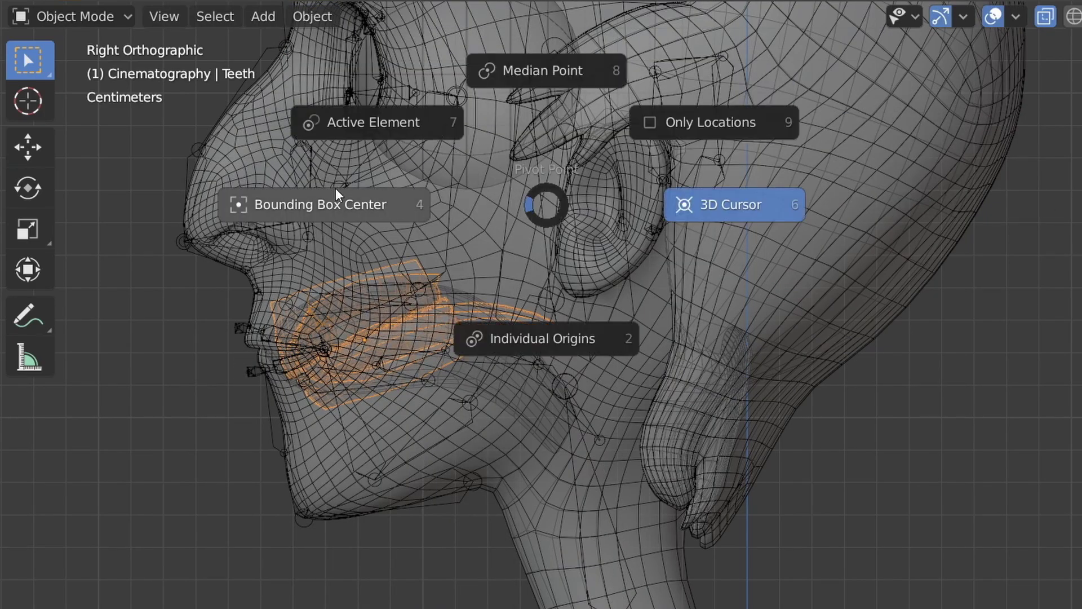
{"action": "left_click", "coordinate": [336, 199]}
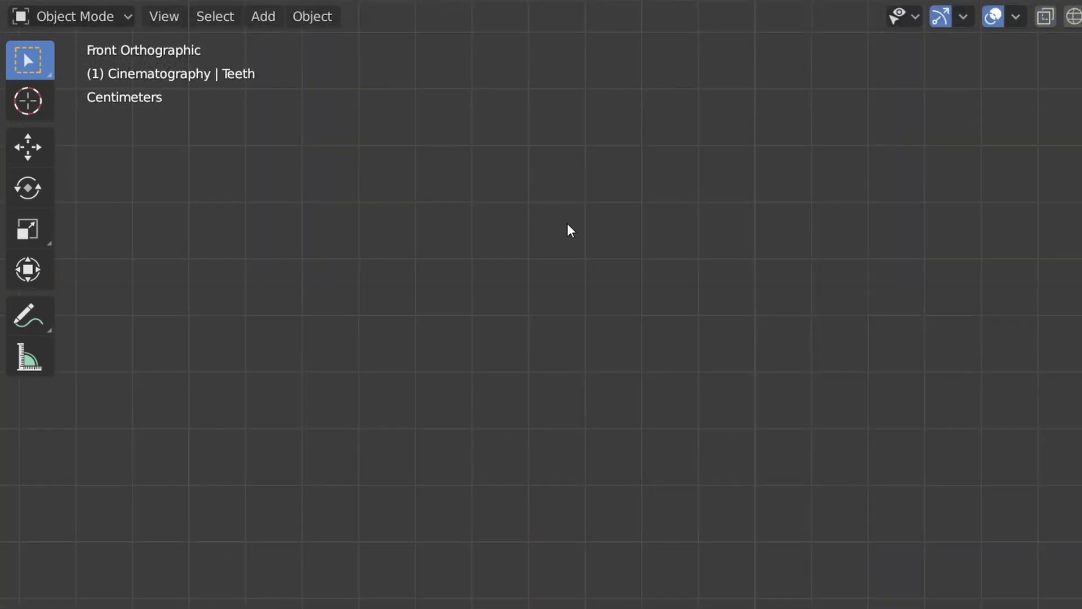
{"action": "key", "text": "grave"}
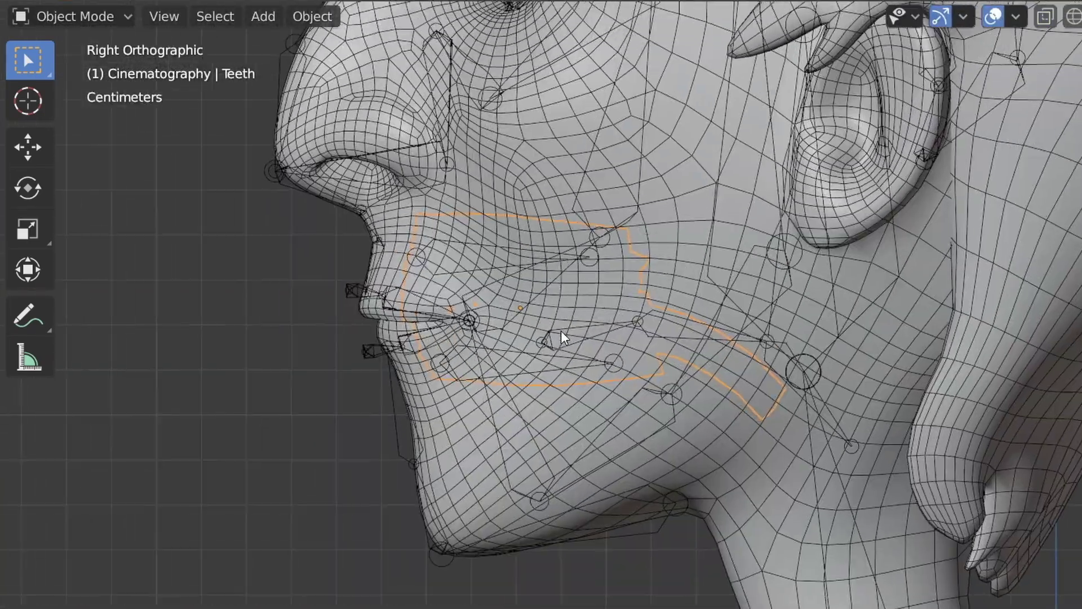
{"action": "scroll", "coordinate": [624, 295], "scroll_direction": "up", "scroll_amount": 5}
{"action": "scroll", "coordinate": [617, 370], "scroll_direction": "down", "scroll_amount": 2}
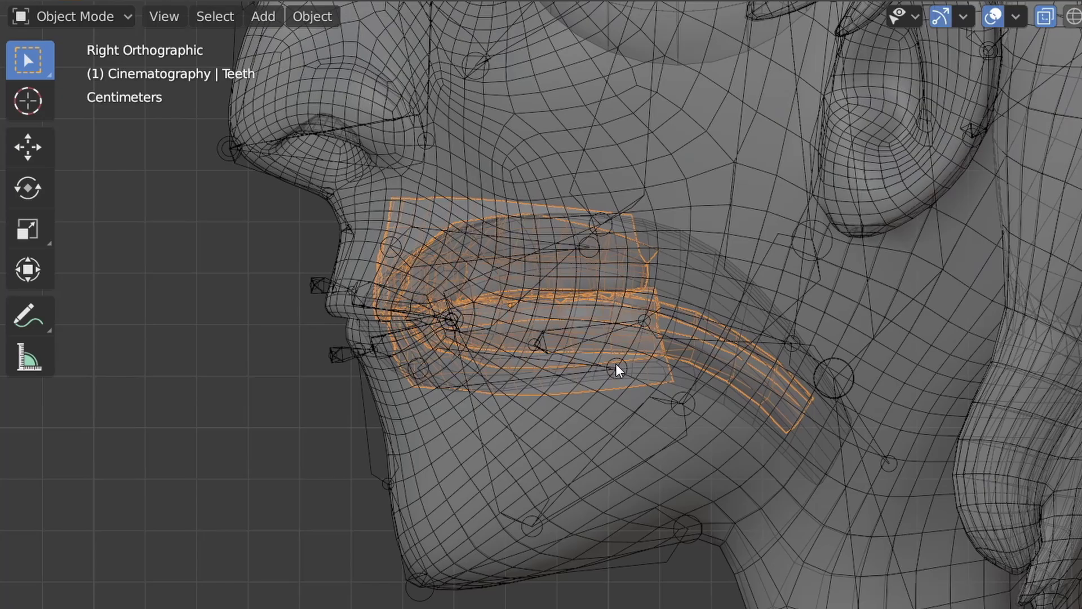
Move the meta-rig's upper and lower teeth bones onto the upper and lower teeth of the mesh.
{"action": "left_click", "coordinate": [609, 391]}
{"action": "left_click", "coordinate": [599, 332]}
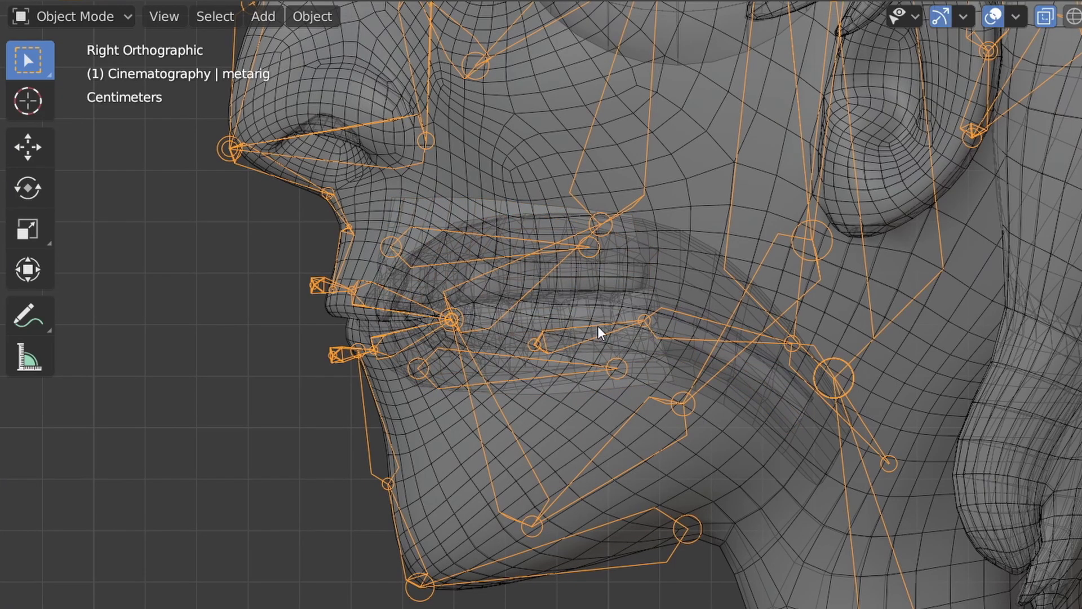
{"action": "left_click", "coordinate": [581, 362]}
{"action": "left_click", "coordinate": [550, 305]}
{"action": "left_click", "coordinate": [83, 2]}
{"action": "left_click", "coordinate": [139, 260]}
{"action": "left_click", "coordinate": [569, 347]}
{"action": "key", "text": "Tab"}
{"action": "left_click", "coordinate": [473, 252]}
{"action": "key", "text": "g"}
{"action": "scroll", "coordinate": [598, 316], "scroll_direction": "up", "scroll_amount": 4}
{"action": "left_click", "coordinate": [439, 433]}
{"action": "key", "text": "g"}
{"action": "left_click", "coordinate": [437, 400]}
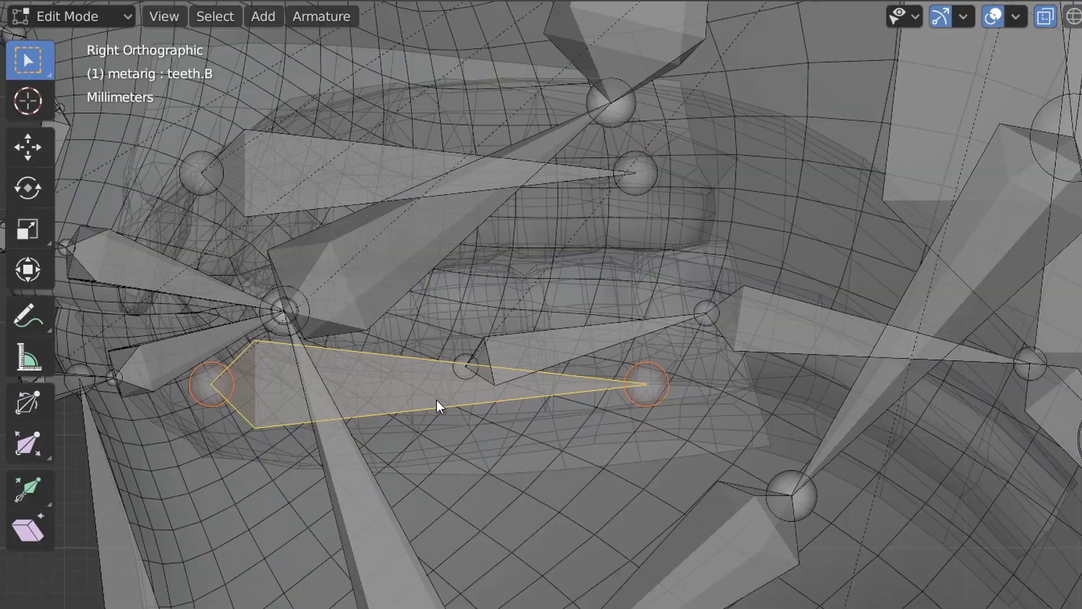
Rotate and shift the linked tongue bone chain into the mouth and move its joints towards the tongue mesh.
{"action": "left_click", "coordinate": [541, 343]}
{"action": "key", "text": "ctrl+l"}
{"action": "key", "text": "r"}
{"action": "left_click", "coordinate": [936, 350]}
{"action": "key", "text": "g"}
{"action": "left_click", "coordinate": [858, 339]}
{"action": "left_click", "coordinate": [929, 356]}
{"action": "key", "text": "g"}
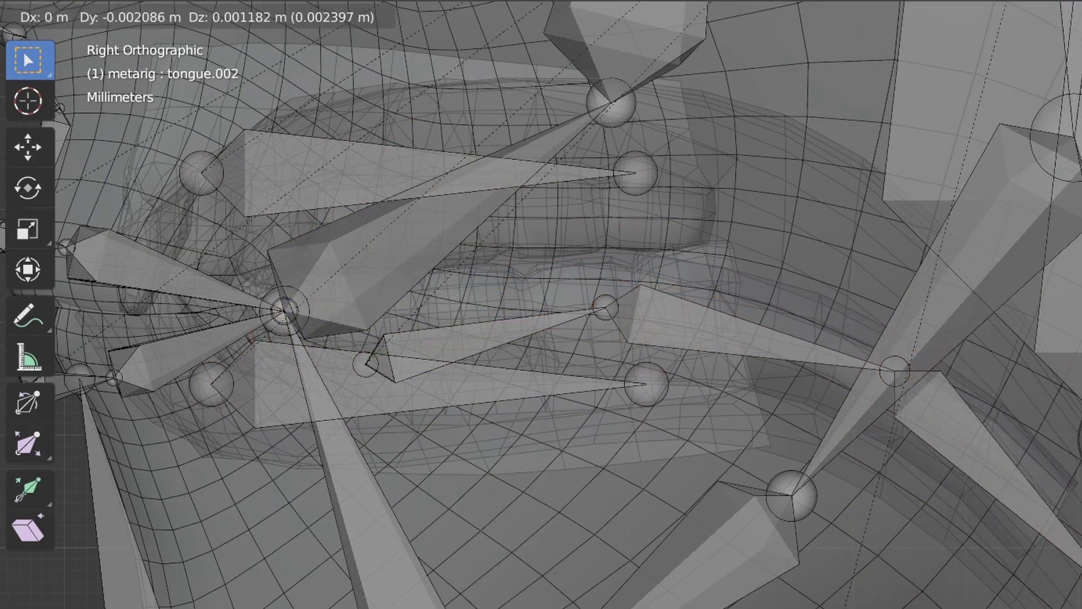
{"action": "left_click", "coordinate": [878, 372]}
{"action": "left_click", "coordinate": [604, 307]}
{"action": "key", "text": "g"}
{"action": "left_click", "coordinate": [589, 309]}
Hide the body mesh to expose the teeth and tongue, and reopen the meta-rig for bone editing in the right side view.
{"action": "middle_click_drag", "start_coordinate": [590, 309], "coordinate": [715, 387]}
{"action": "key", "text": "KP_3"}
{"action": "key", "text": "ctrl+Tab"}
{"action": "left_click", "coordinate": [333, 392]}
{"action": "left_click", "coordinate": [660, 437]}
{"action": "key", "text": "h"}
{"action": "left_click", "coordinate": [564, 333]}
{"action": "middle_click_drag", "start_coordinate": [563, 333], "coordinate": [615, 396]}
{"action": "key", "text": "KP_3"}
{"action": "key", "text": "Tab"}
Adjust the tongue bones' tip and middle joints to follow the tongue mesh.
{"action": "left_click", "coordinate": [466, 339]}
{"action": "key", "text": "g"}
{"action": "left_click", "coordinate": [603, 308]}
{"action": "key", "text": "g"}
{"action": "left_click", "coordinate": [586, 314]}
{"action": "left_click", "coordinate": [762, 354]}
{"action": "key", "text": "g"}
{"action": "left_click", "coordinate": [744, 348]}
{"action": "left_click", "coordinate": [574, 320]}
{"action": "key", "text": "KP_3"}
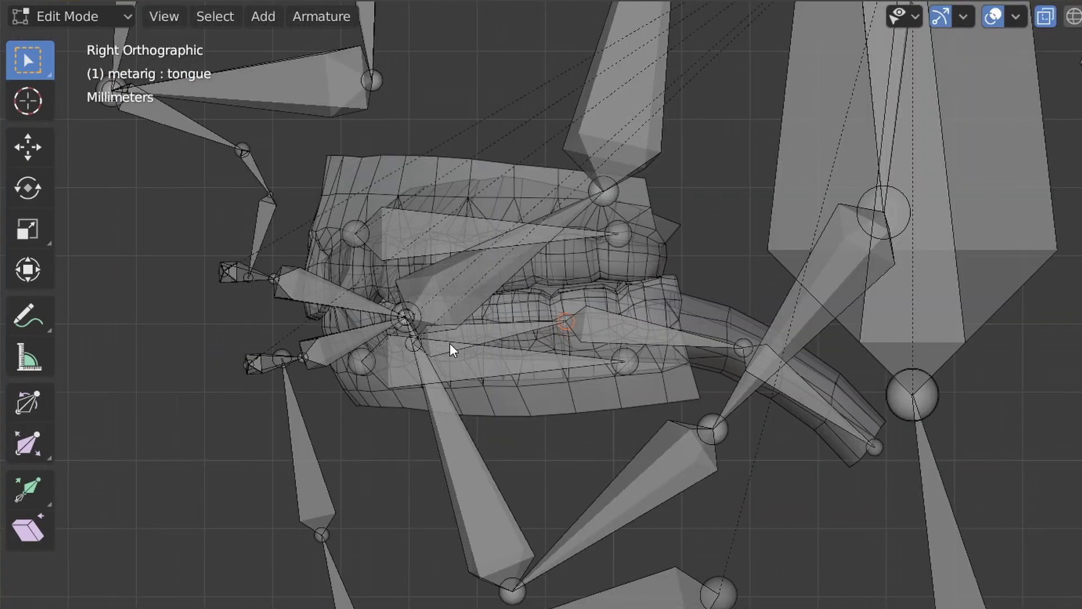
Leave bone editing, unhide the body mesh, clear the selection and show the whole character from the front.
{"action": "key", "text": "Tab"}
{"action": "key", "text": "alt+h"}
{"action": "key", "text": "alt+a"}
{"action": "scroll", "coordinate": [696, 328], "scroll_direction": "down", "scroll_amount": 8}
{"action": "middle_click_drag", "start_coordinate": [696, 329], "coordinate": [571, 454]}
{"action": "key", "text": "KP_1"}
{"action": "scroll", "coordinate": [645, 386], "scroll_direction": "down", "scroll_amount": 4}
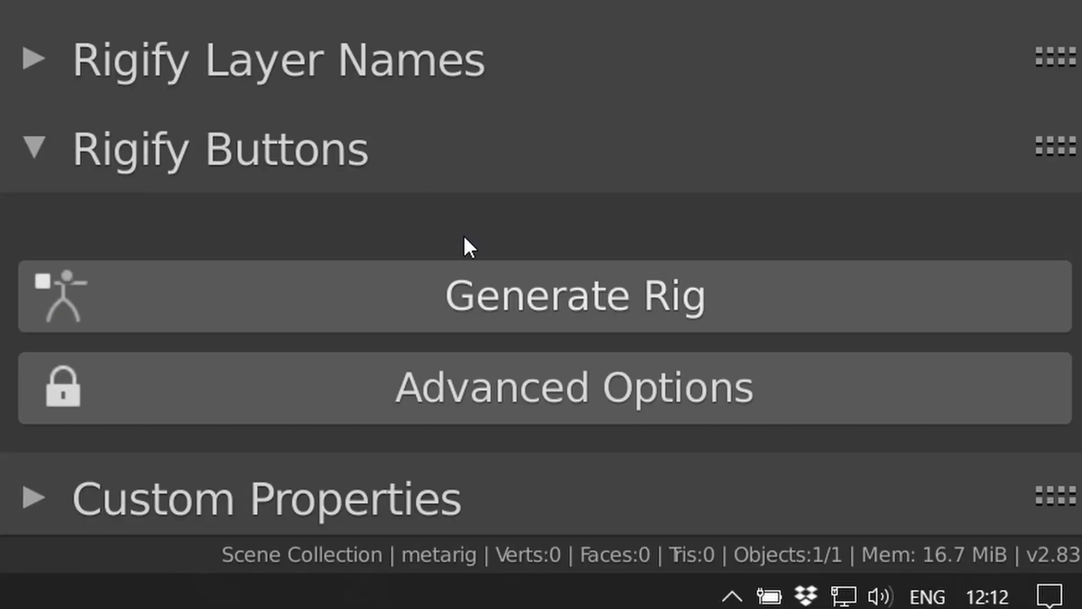
Try to generate the Rigify rig from the meta-rig and delete the generated rig.
{"action": "left_click", "coordinate": [502, 287]}
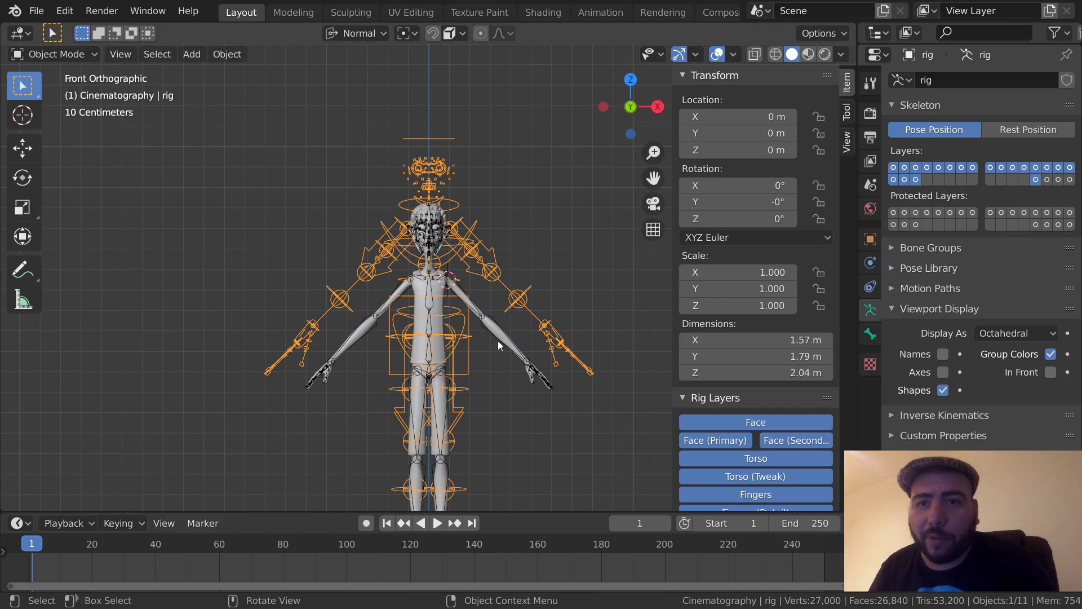
{"action": "left_click", "coordinate": [431, 164]}
{"action": "left_click", "coordinate": [431, 165]}
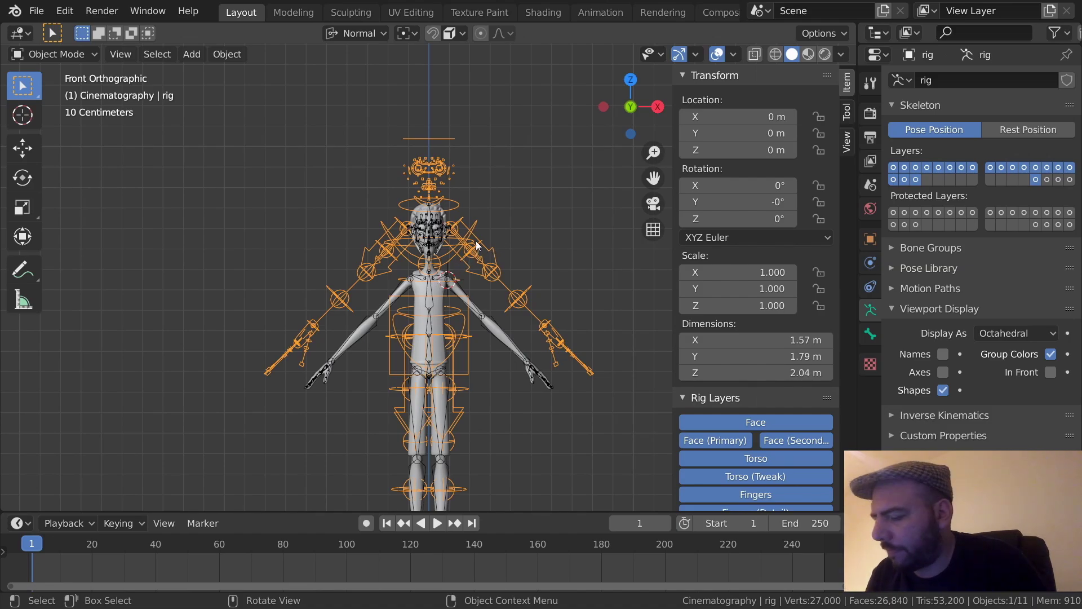
{"action": "key", "text": "Delete"}
Apply All Transforms to the meta-rig and generate the Rigify rig from it.
{"action": "left_click", "coordinate": [432, 278]}
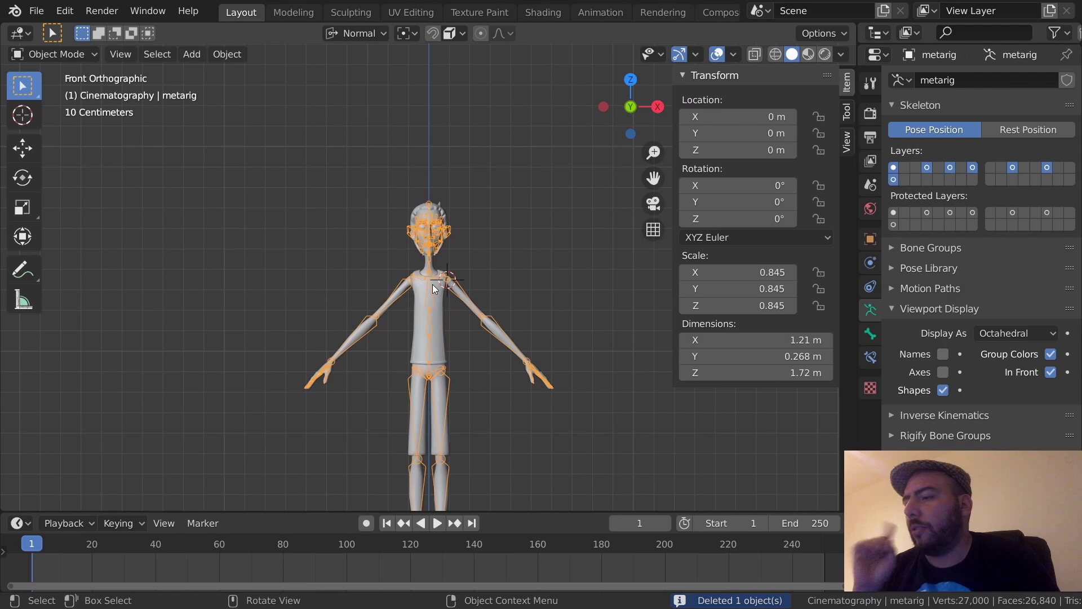
{"action": "key", "text": "ctrl+a"}
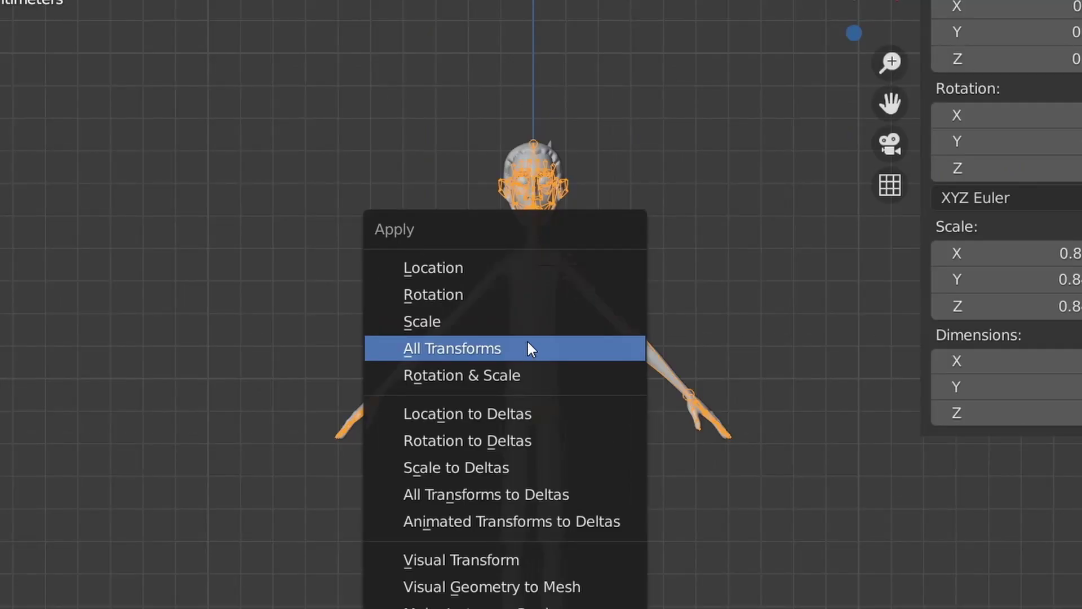
{"action": "left_click", "coordinate": [527, 349]}
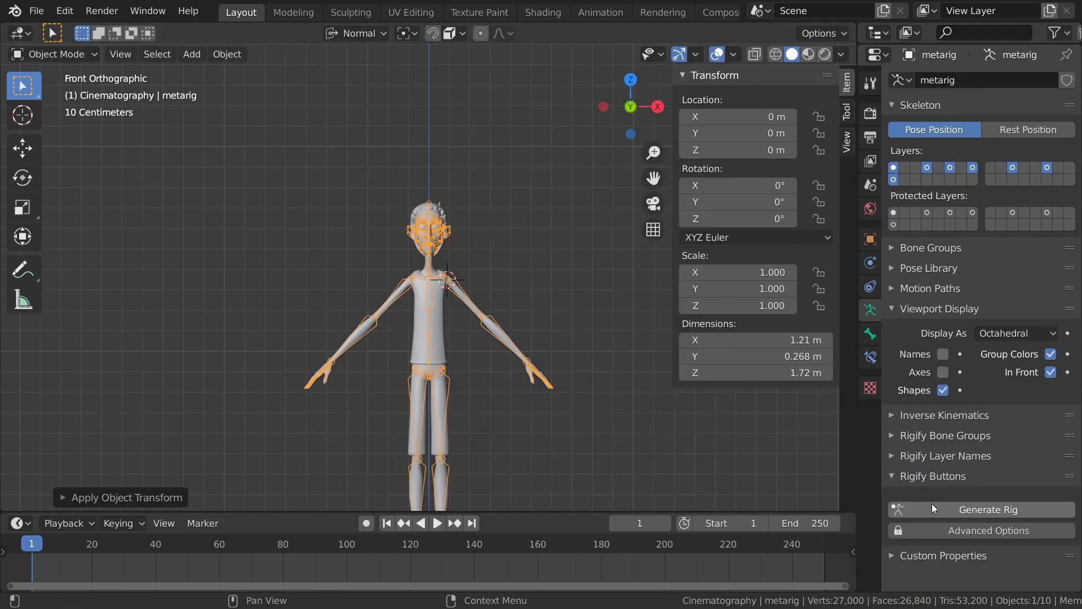
{"action": "left_click", "coordinate": [933, 505]}
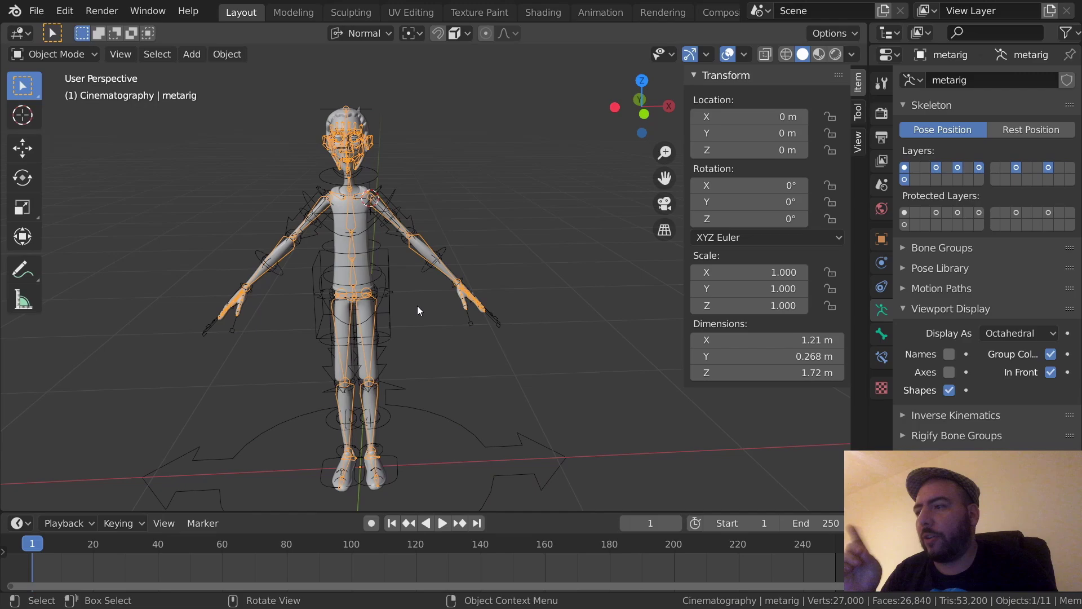
Hide the meta-rig and select all of the character's meshes with the generated rig as the active object.
{"action": "key", "text": "h"}
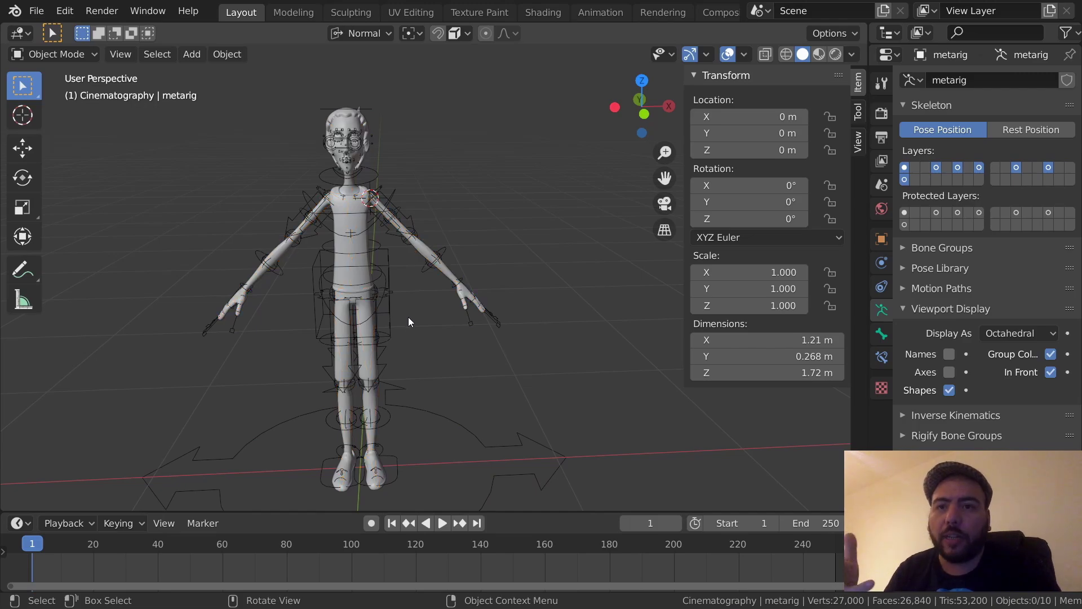
{"action": "middle_click_drag", "start_coordinate": [401, 293], "coordinate": [498, 150]}
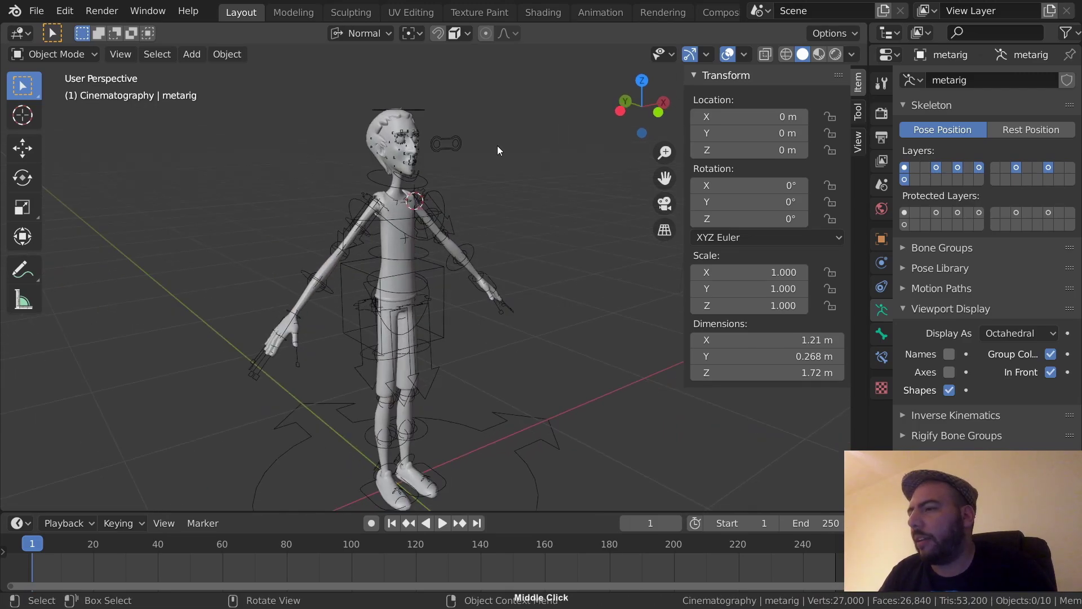
{"action": "left_click_drag", "start_coordinate": [448, 202], "coordinate": [306, 469]}
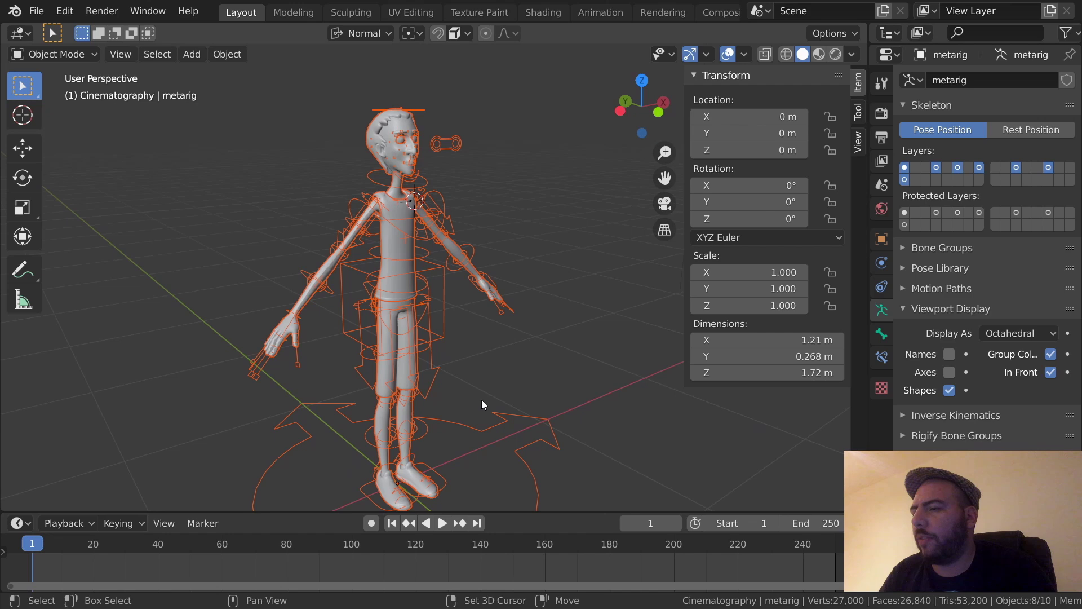
{"action": "left_click", "coordinate": [479, 435], "text": "shift"}
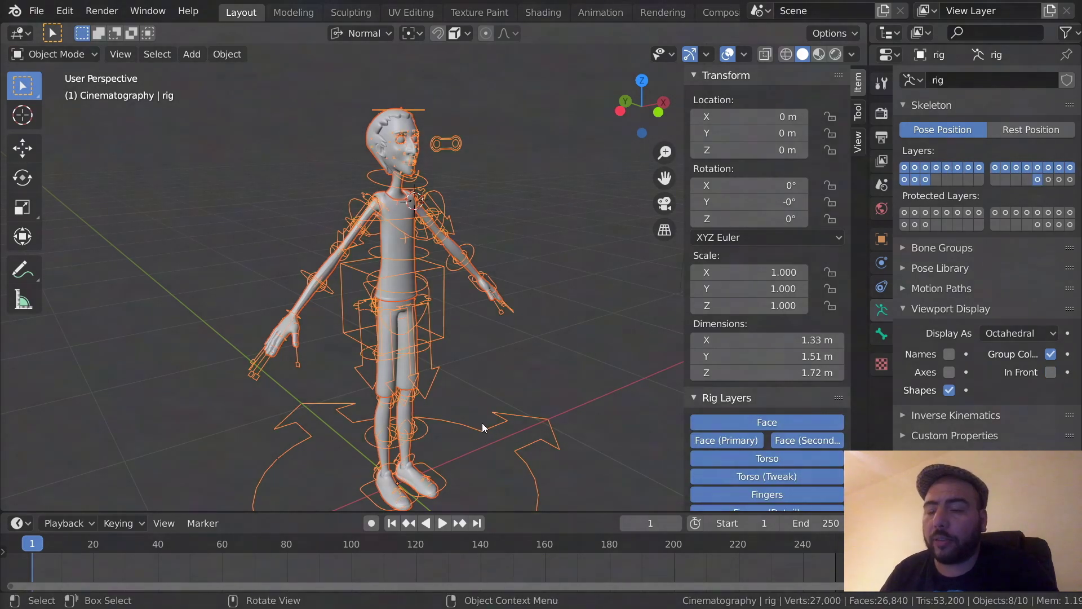